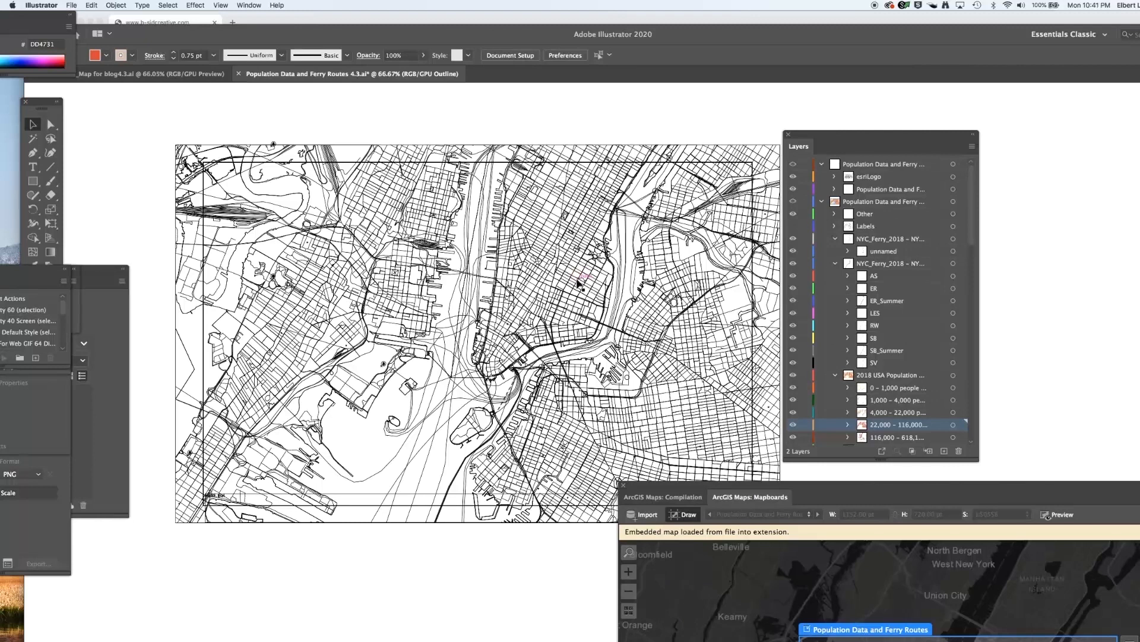
# Switch the population and ferry map from outline to full-colour preview and show the whole artboard.
pyautogui.press('super+y')
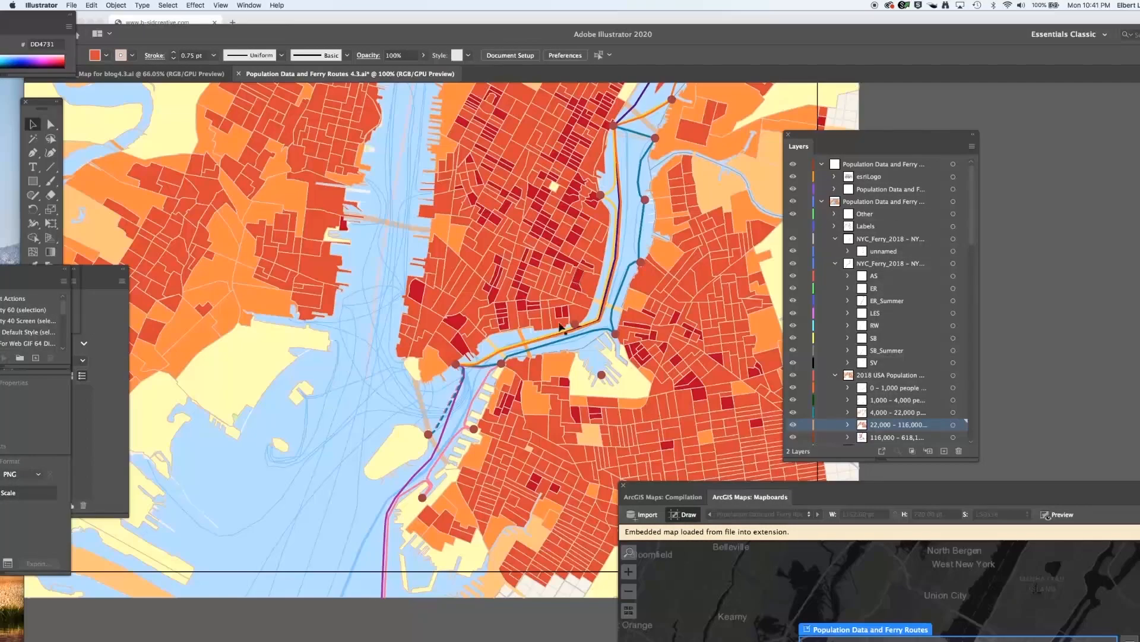
pyautogui.moveTo(499, 271)
pyautogui.mouseDown()
pyautogui.moveTo(515, 341)
pyautogui.moveTo(565, 305)
pyautogui.moveTo(511, 271)
pyautogui.mouseUp()
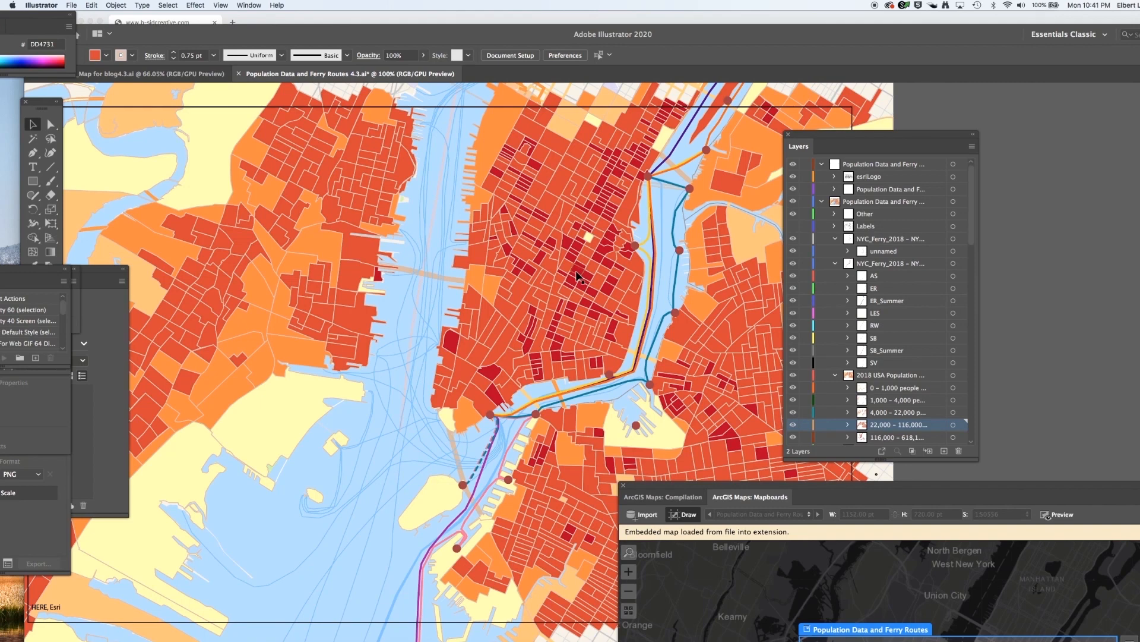
pyautogui.press('super+minus')
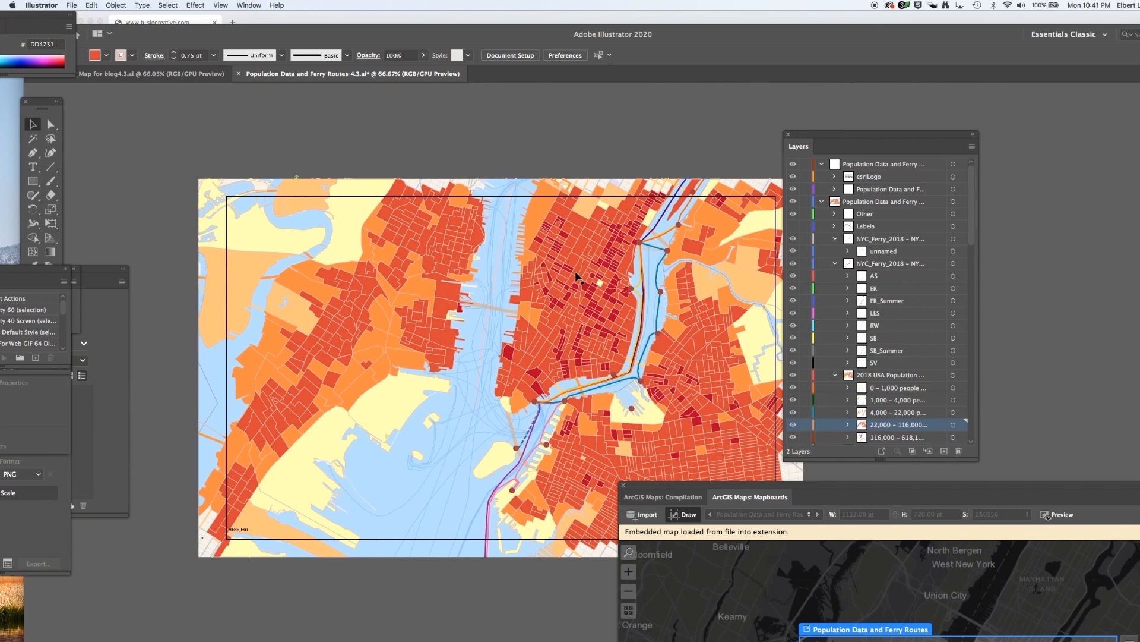
# Play the 2018 USA Population Density video in QuickTime Player, and return to Illustrator.
pyautogui.click(485, 641)
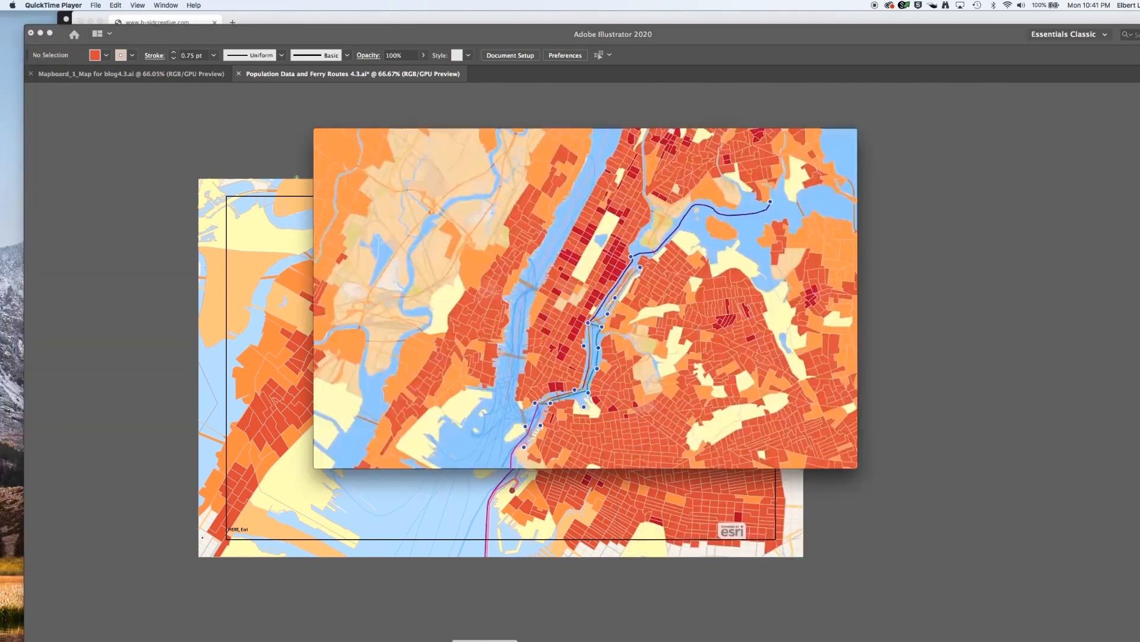
pyautogui.moveTo(586, 408); pyautogui.dragTo(469, 410)
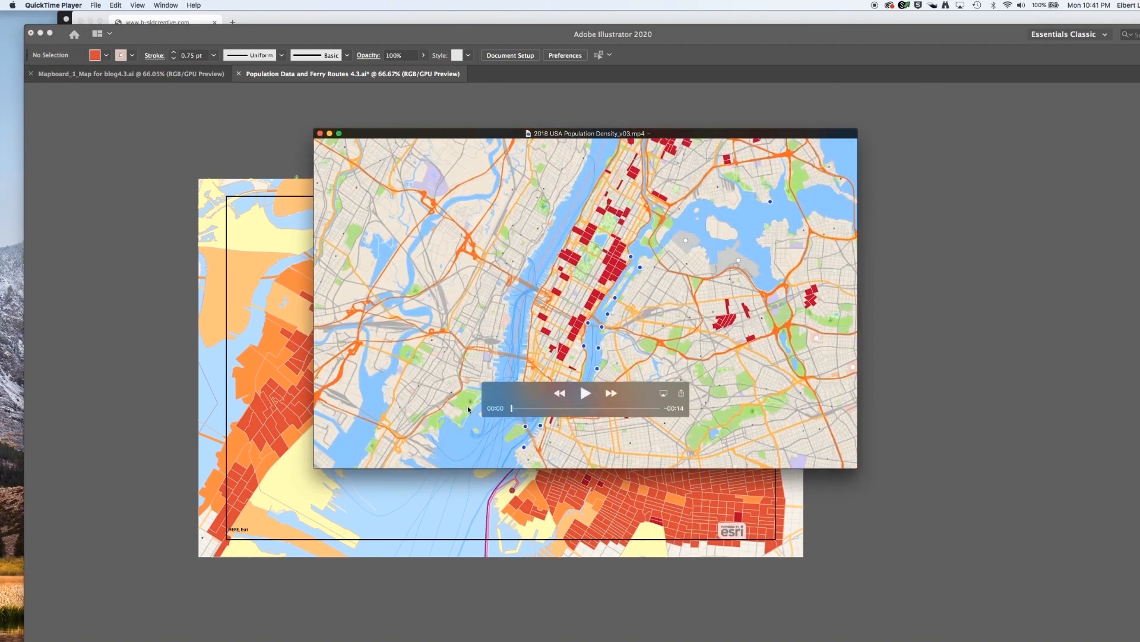
pyautogui.click(585, 392)
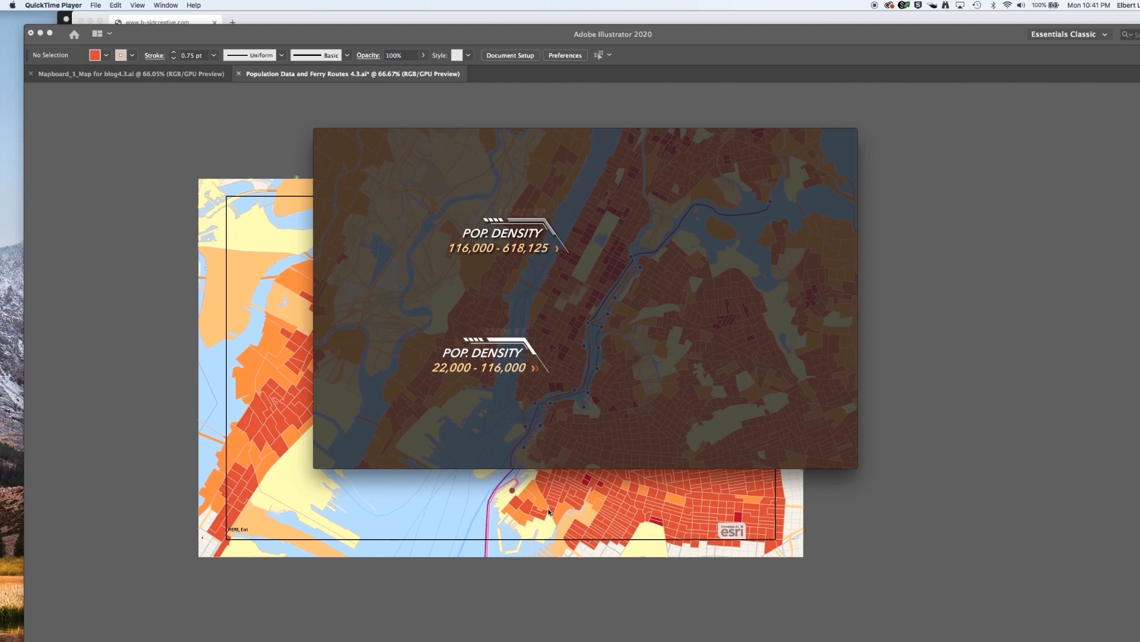
pyautogui.click(502, 588)
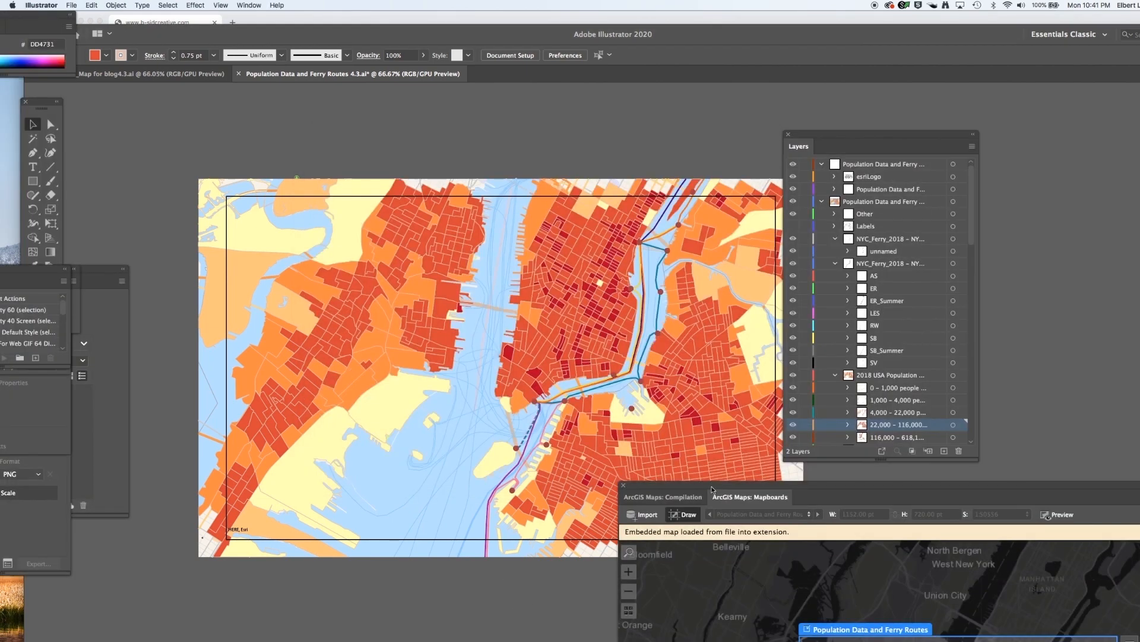
# Open the ArcGIS Maps for Adobe Creative Cloud extension and examine the map compilation and the Population Data and Ferry Routes mapboard.
pyautogui.click(247, 4)
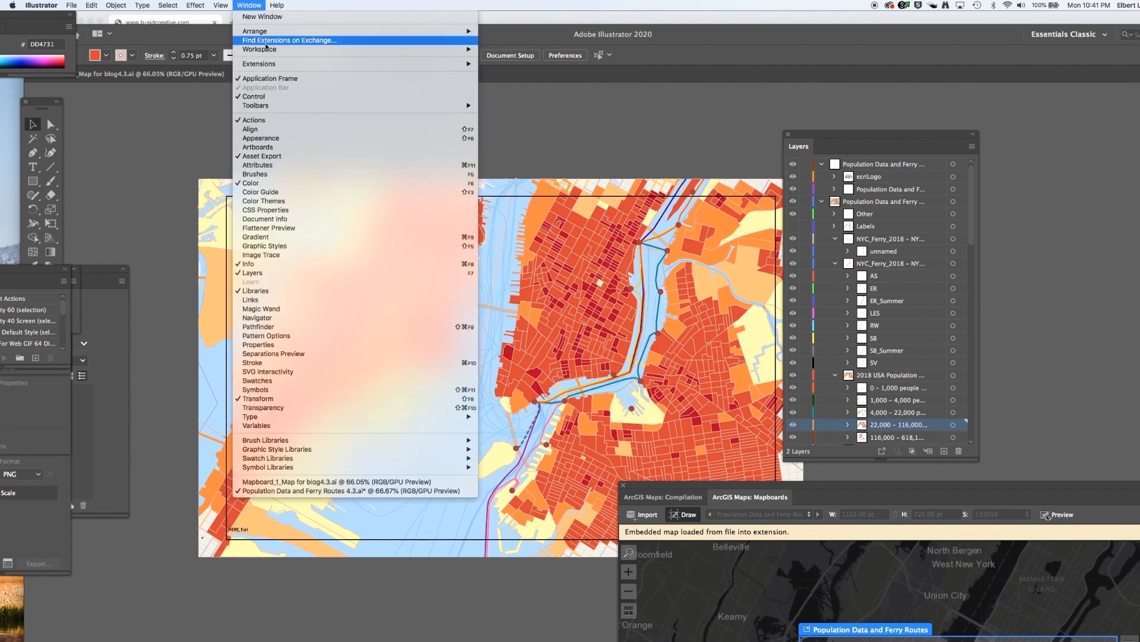
pyautogui.moveTo(262, 64)
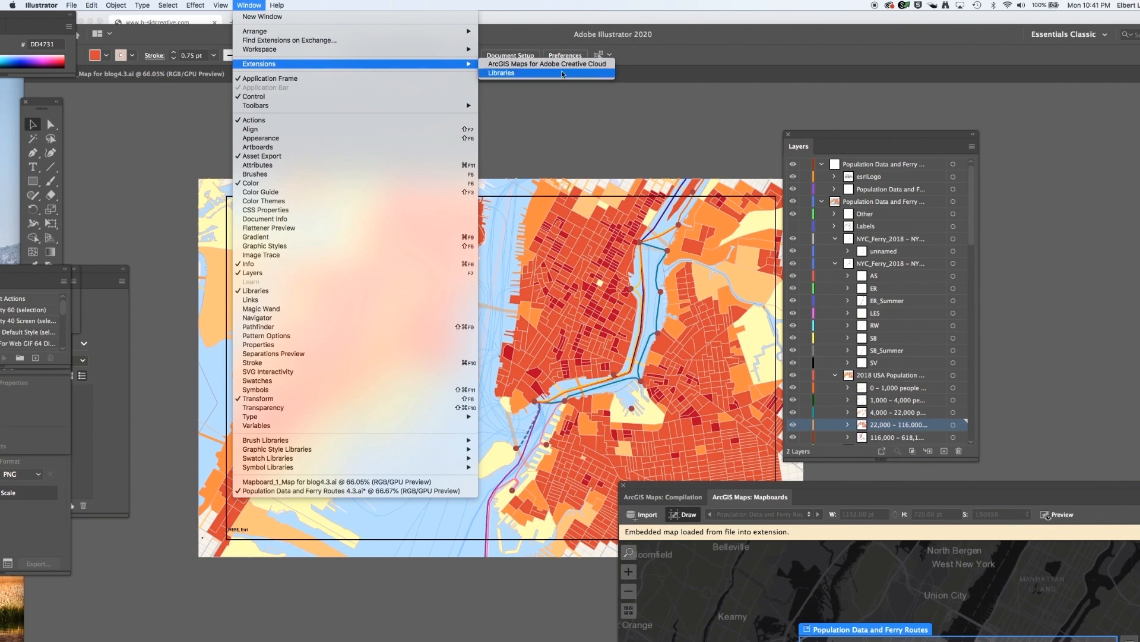
pyautogui.click(510, 65)
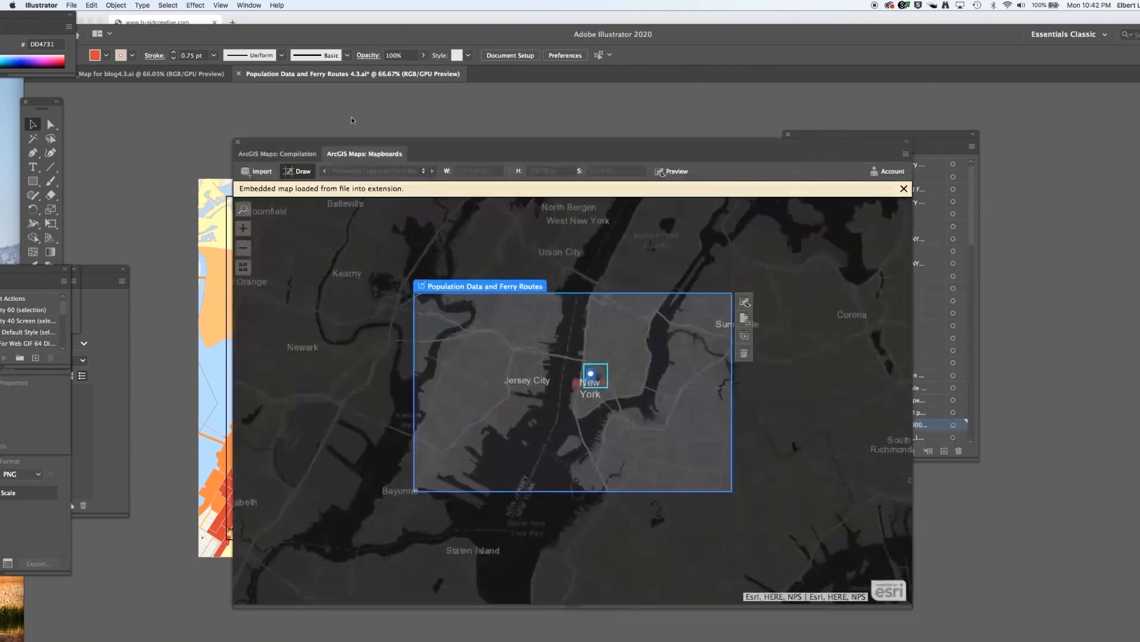
pyautogui.click(332, 126)
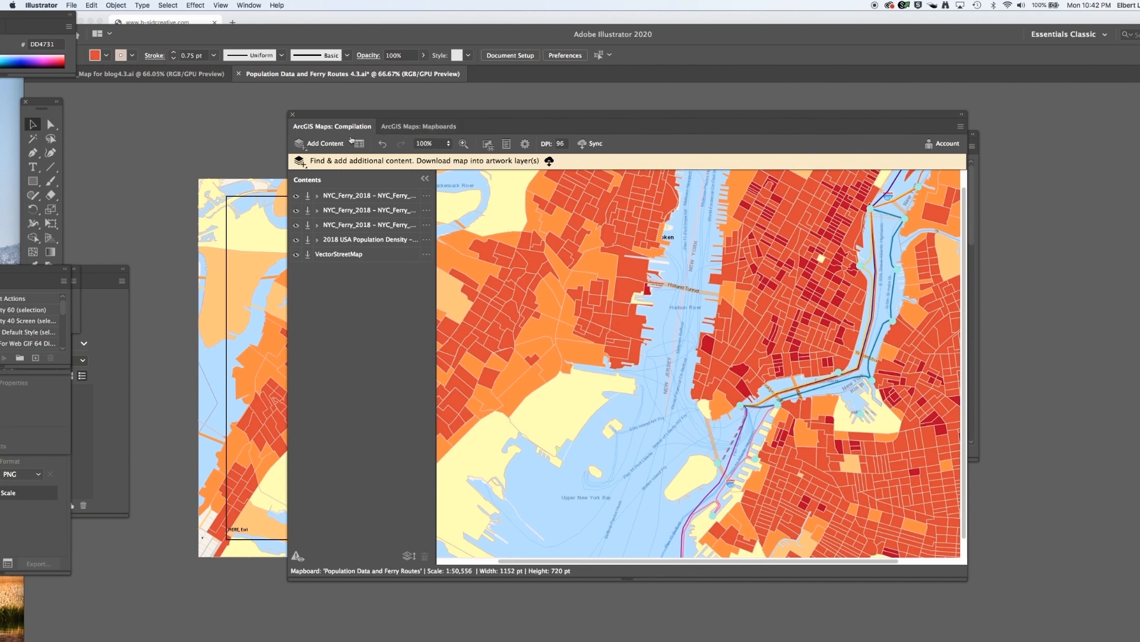
pyautogui.click(427, 128)
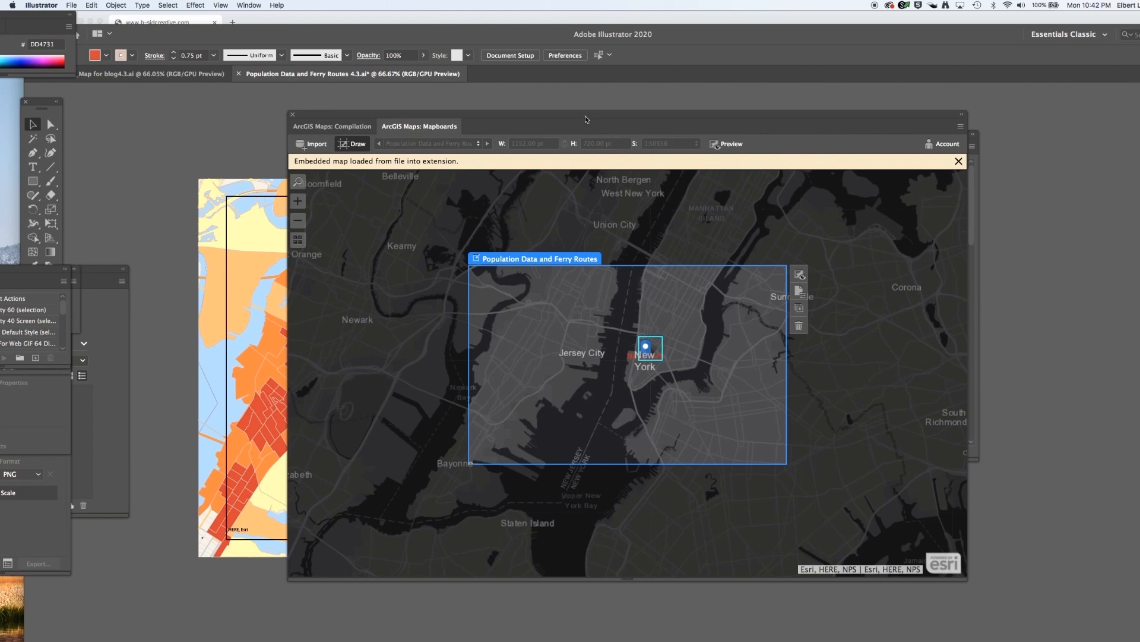
pyautogui.moveTo(585, 119); pyautogui.dragTo(531, 108)
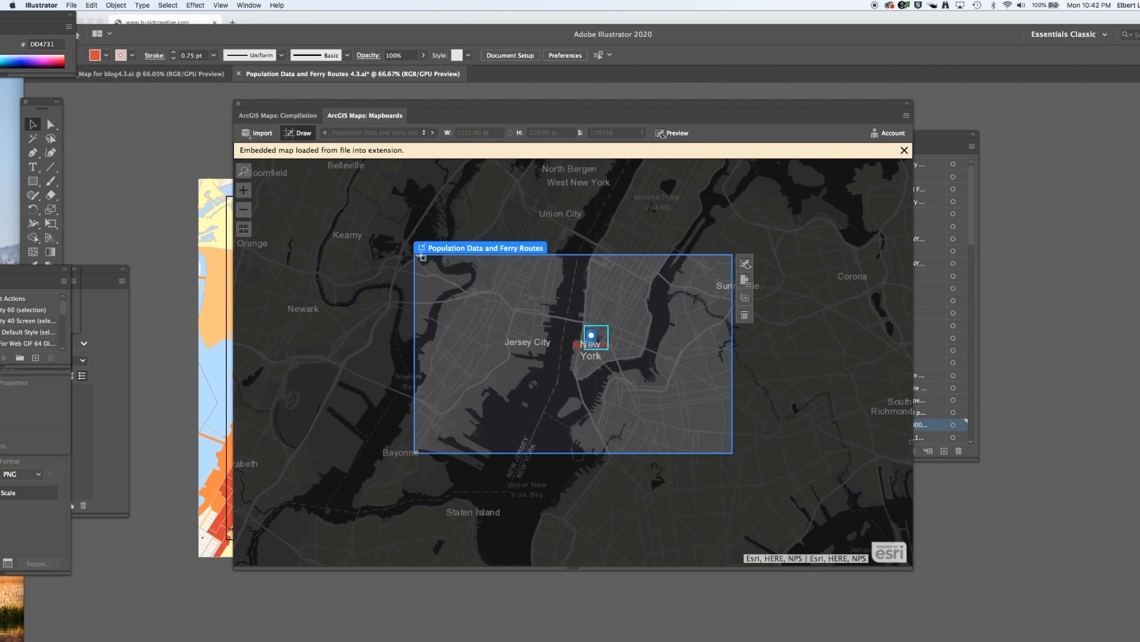
# Hide the three NYC_Ferry_2018 layers and the 2018 USA Population Density layer in the map compilation.
pyautogui.click(303, 117)
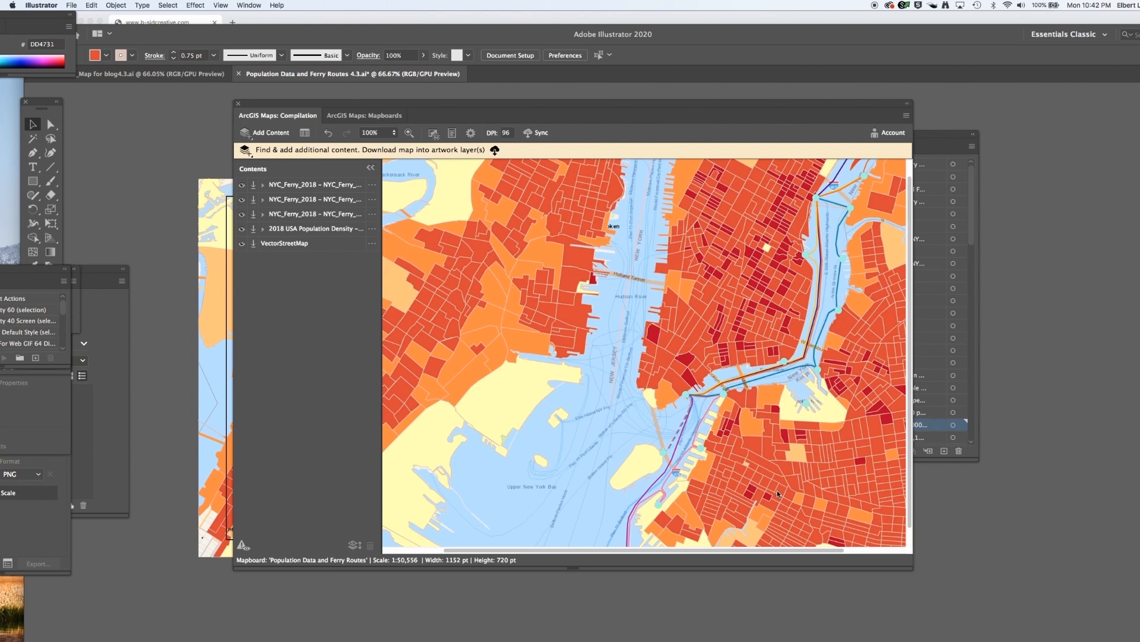
pyautogui.click(243, 185)
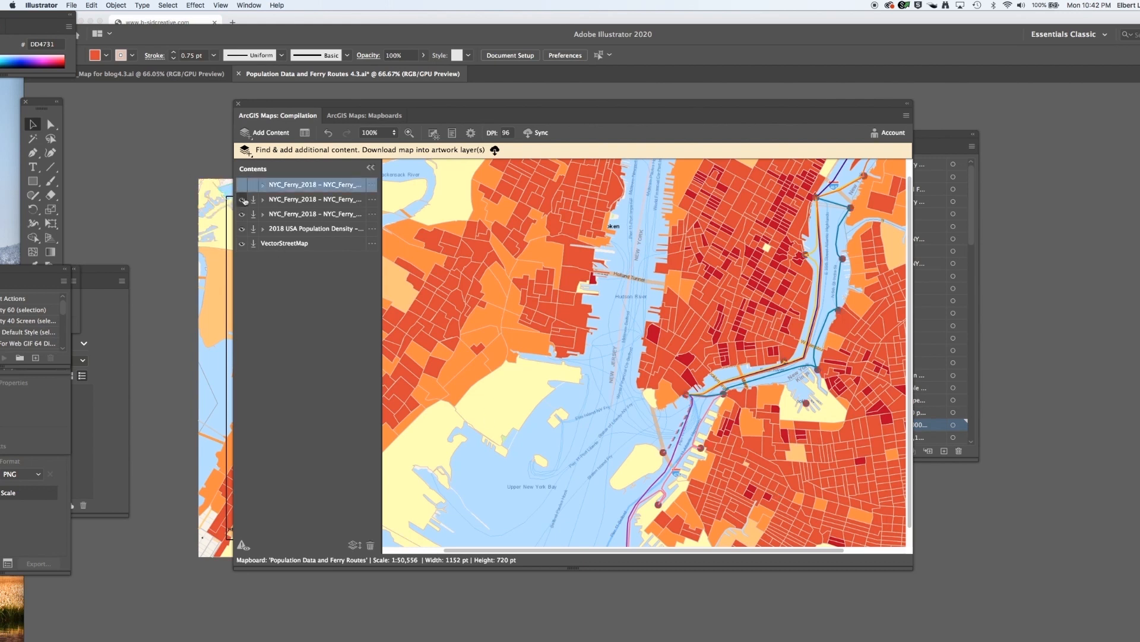
pyautogui.click(246, 200)
pyautogui.click(242, 214)
pyautogui.click(242, 229)
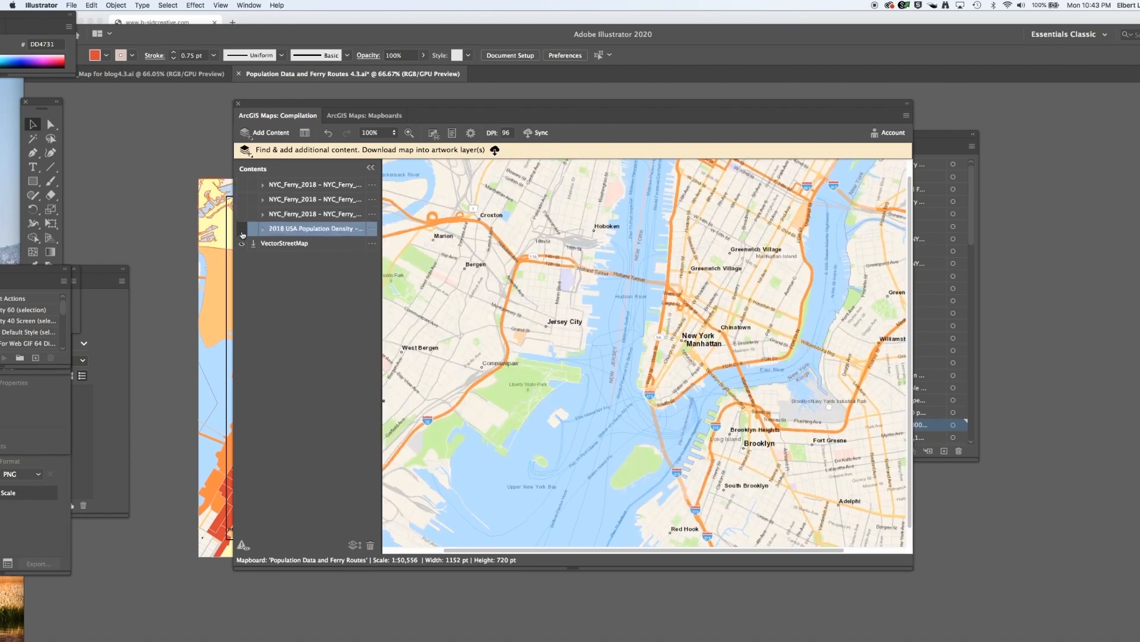
# Change the compilation's basemap to Oceans.
pyautogui.click(371, 243)
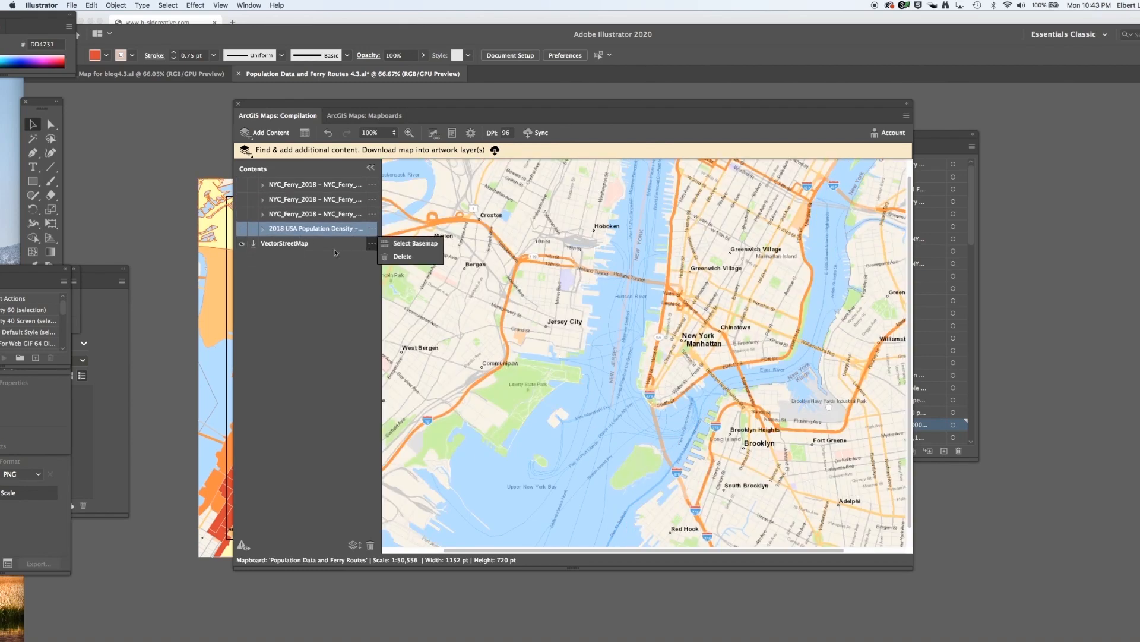
pyautogui.click(399, 244)
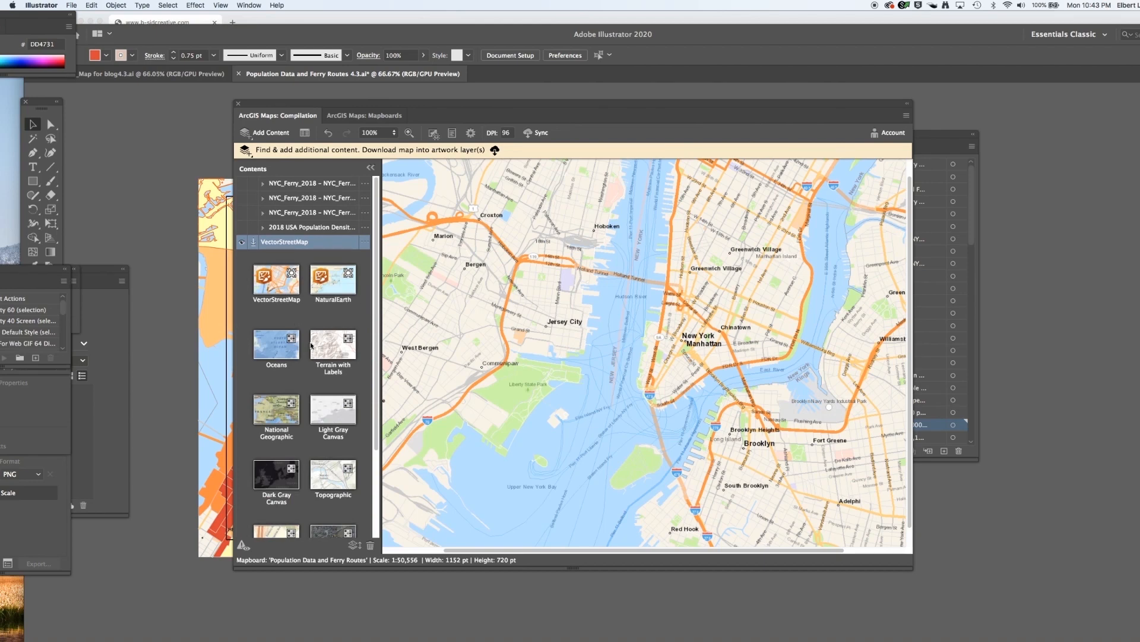
pyautogui.click(280, 360)
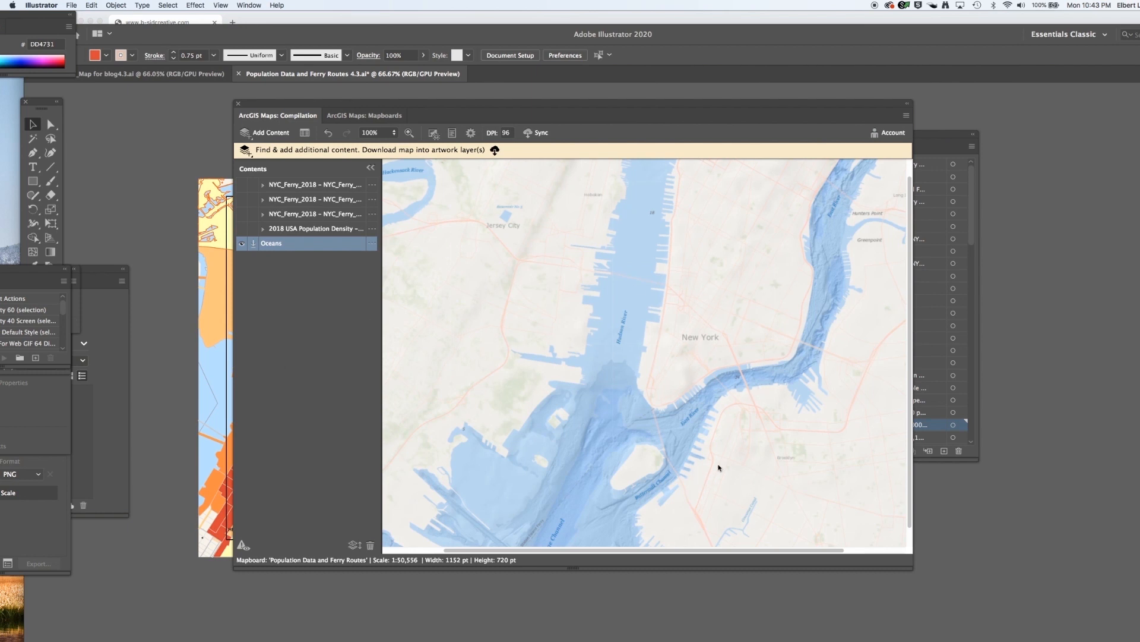
# Set the compilation's basemap back to VectorStreetMap.
pyautogui.click(372, 244)
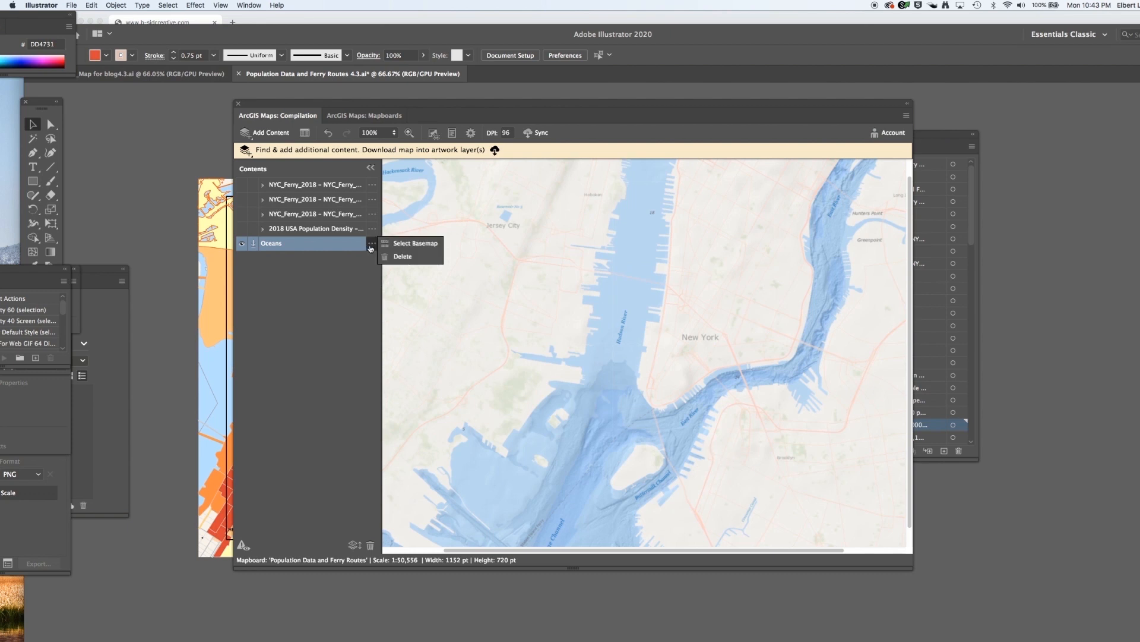
pyautogui.click(686, 458)
pyautogui.click(371, 244)
pyautogui.click(390, 244)
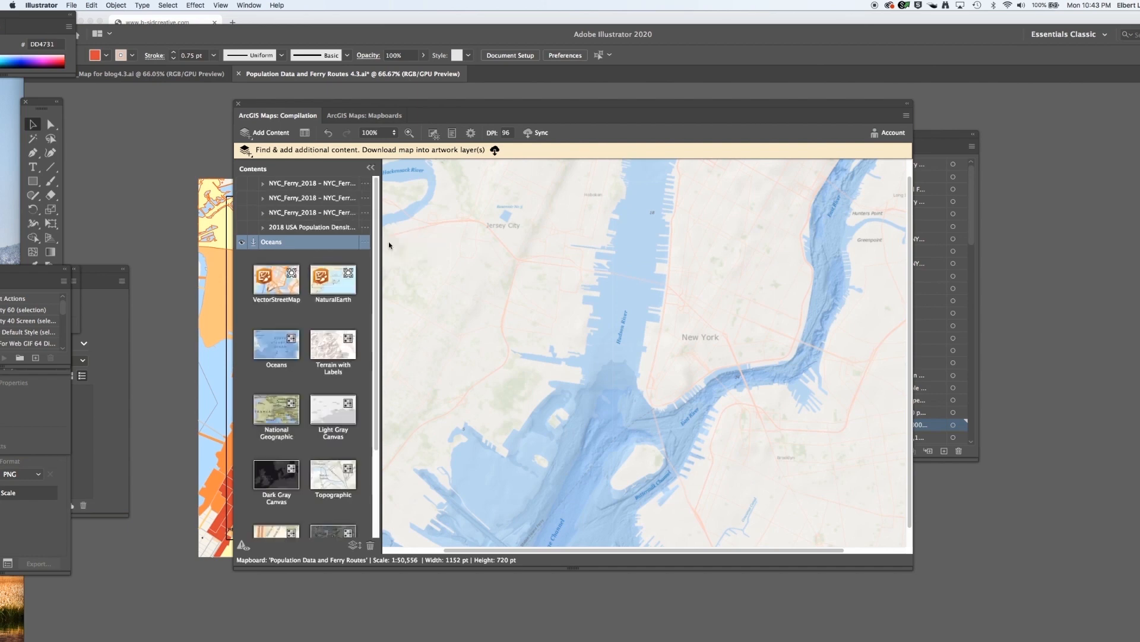
pyautogui.click(277, 285)
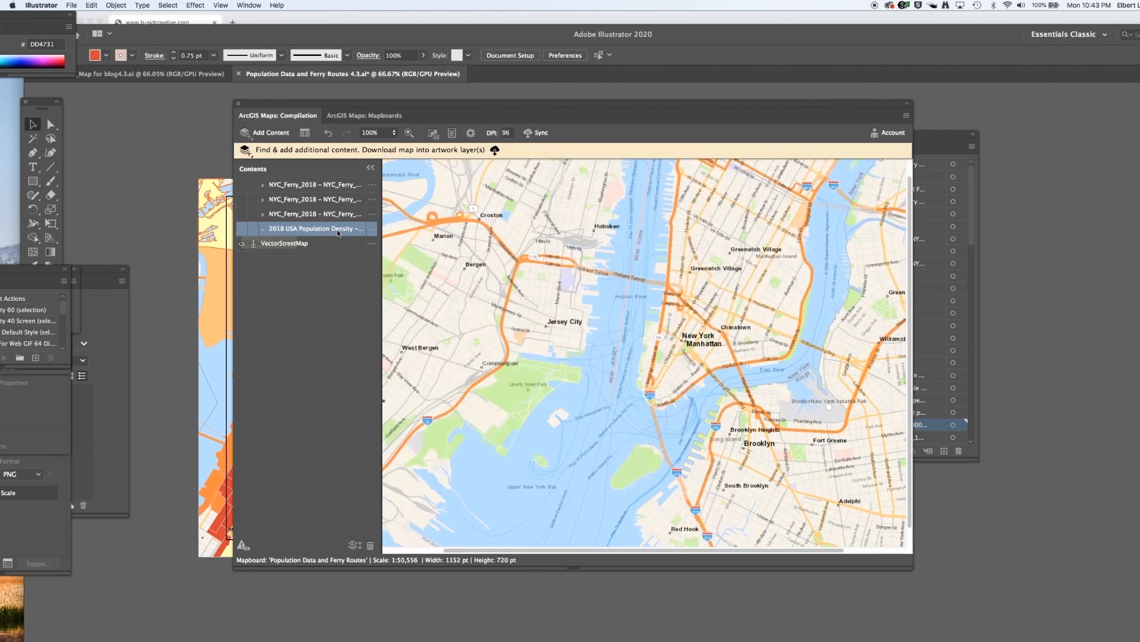
# Start adding layers to the compilation and browse the Maps for Creative Cloud collection for the population density layer.
pyautogui.click(261, 132)
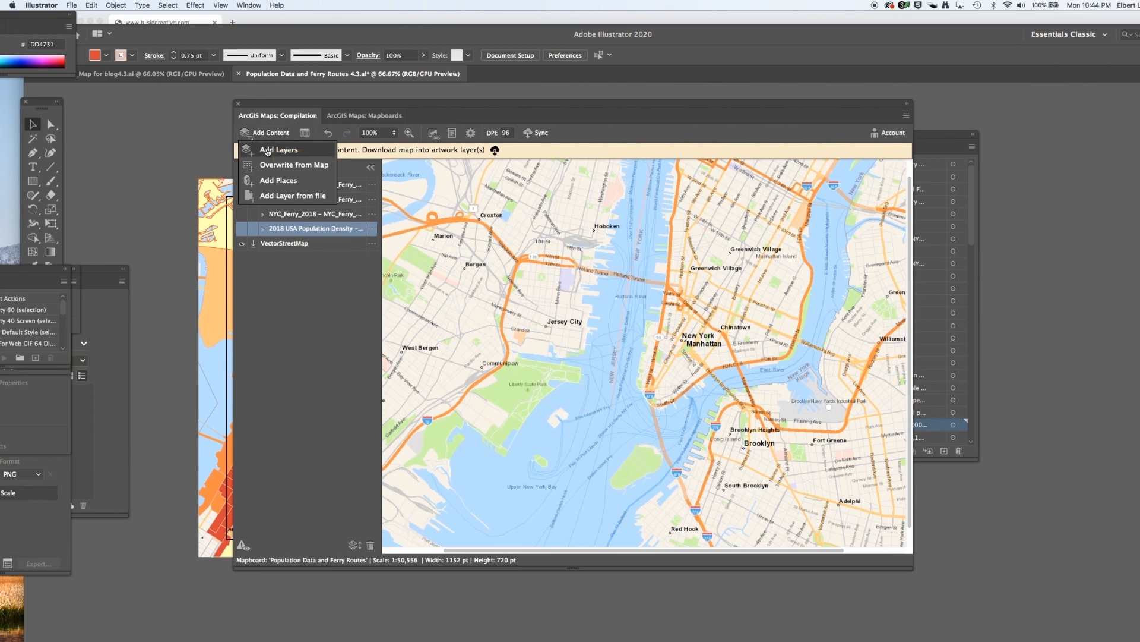
pyautogui.click(270, 151)
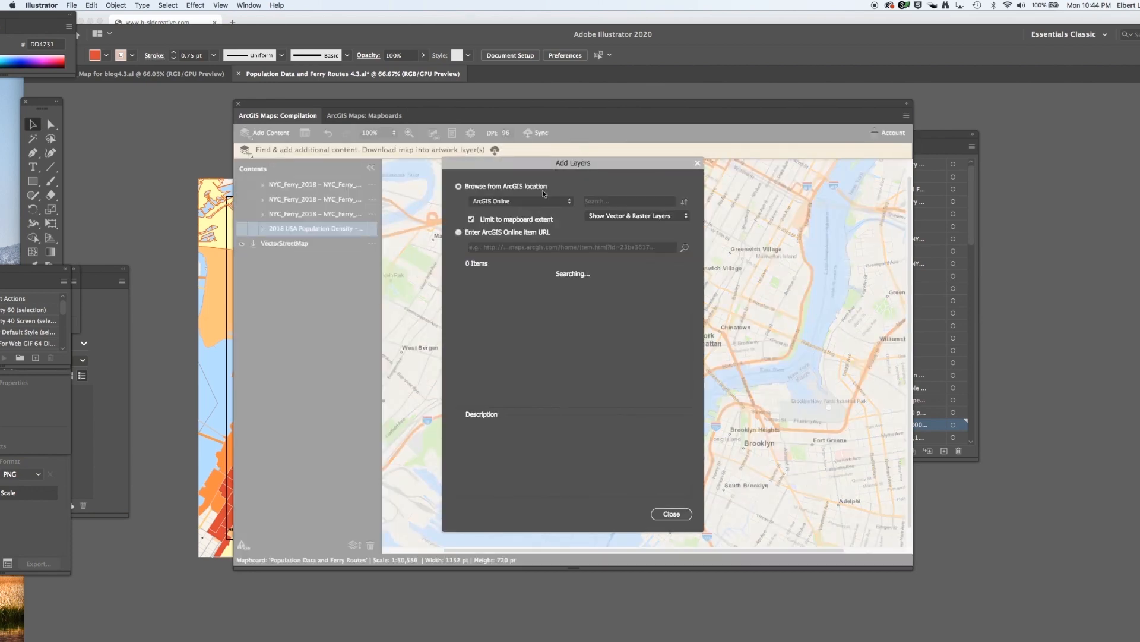
pyautogui.click(511, 201)
pyautogui.click(503, 213)
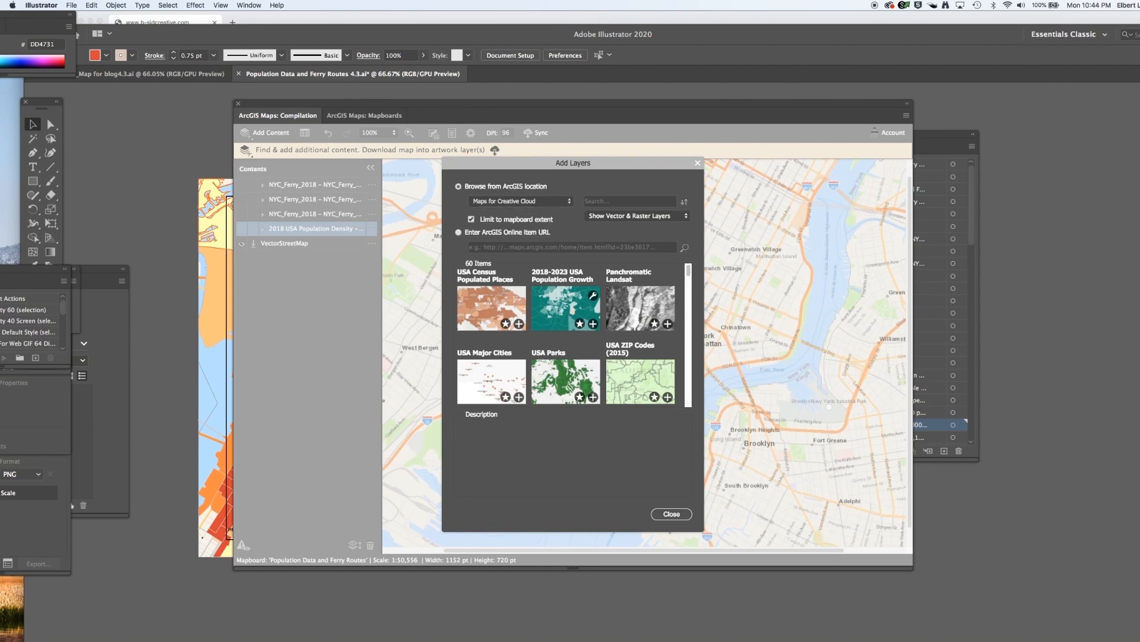
pyautogui.moveTo(688, 272); pyautogui.dragTo(689, 314)
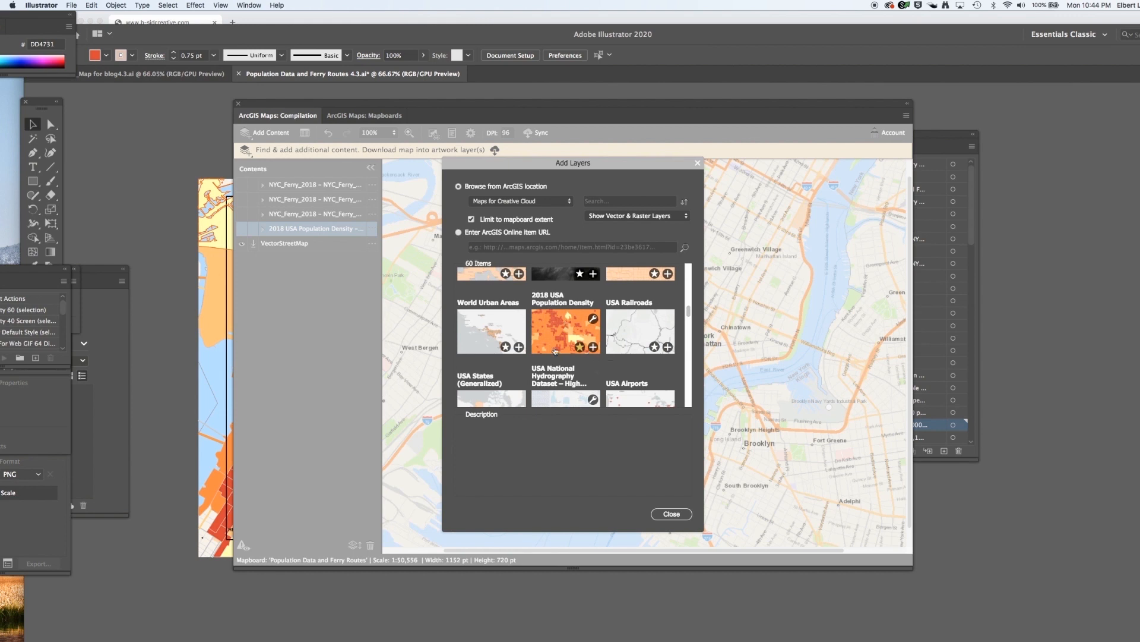
# Read the full online description of the 2018 USA Population Density layer and add that layer to the map.
pyautogui.click(559, 325)
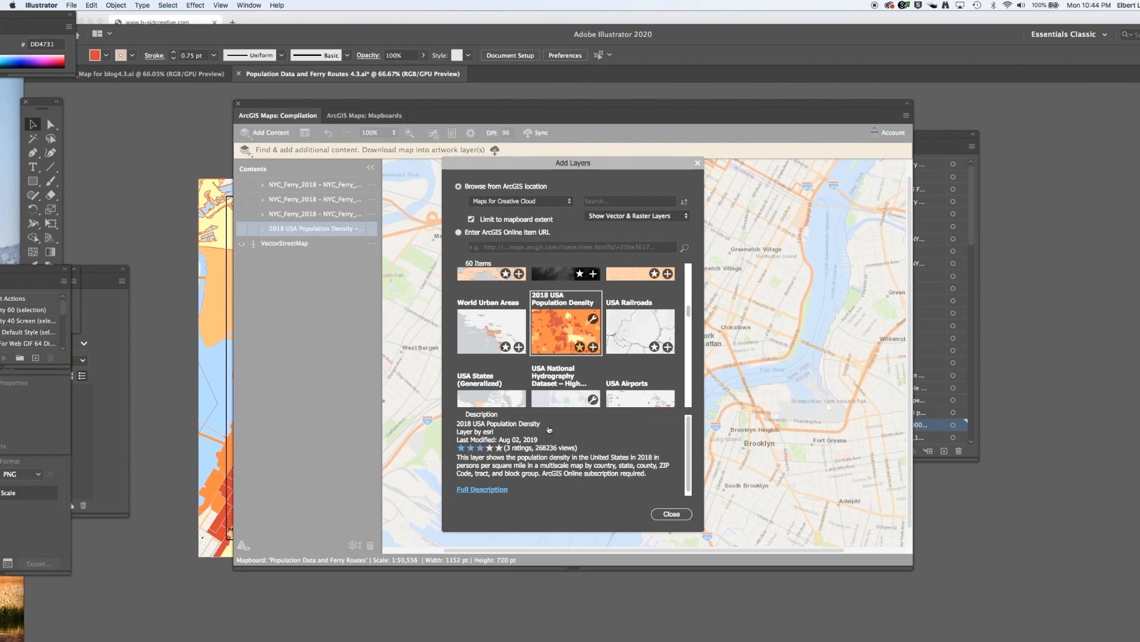
pyautogui.click(482, 489)
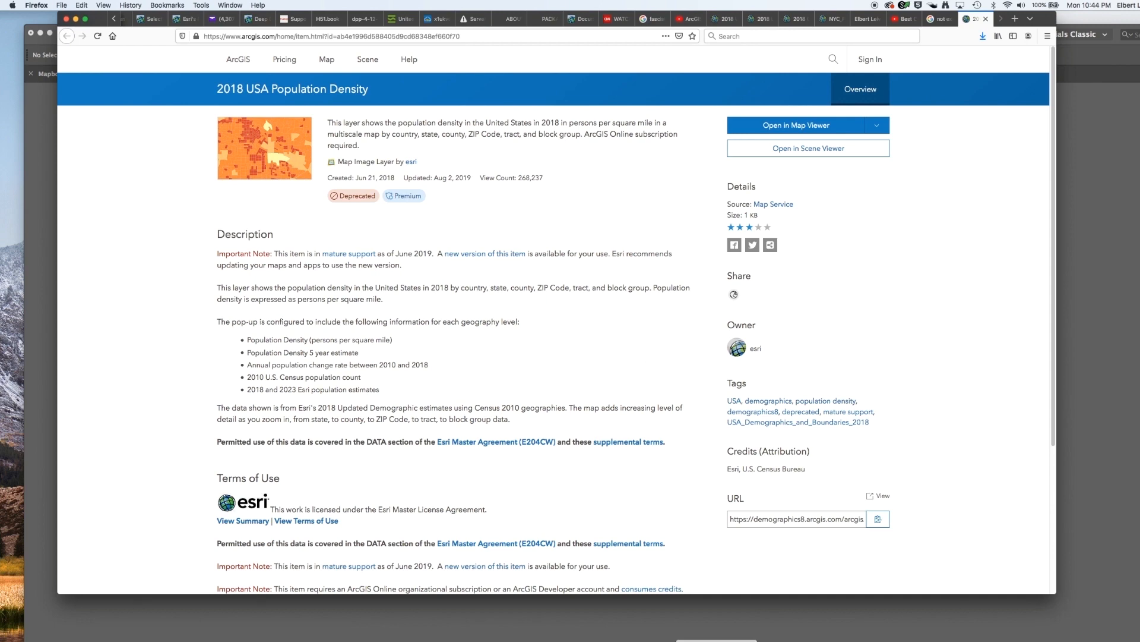
pyautogui.press('super+Tab')
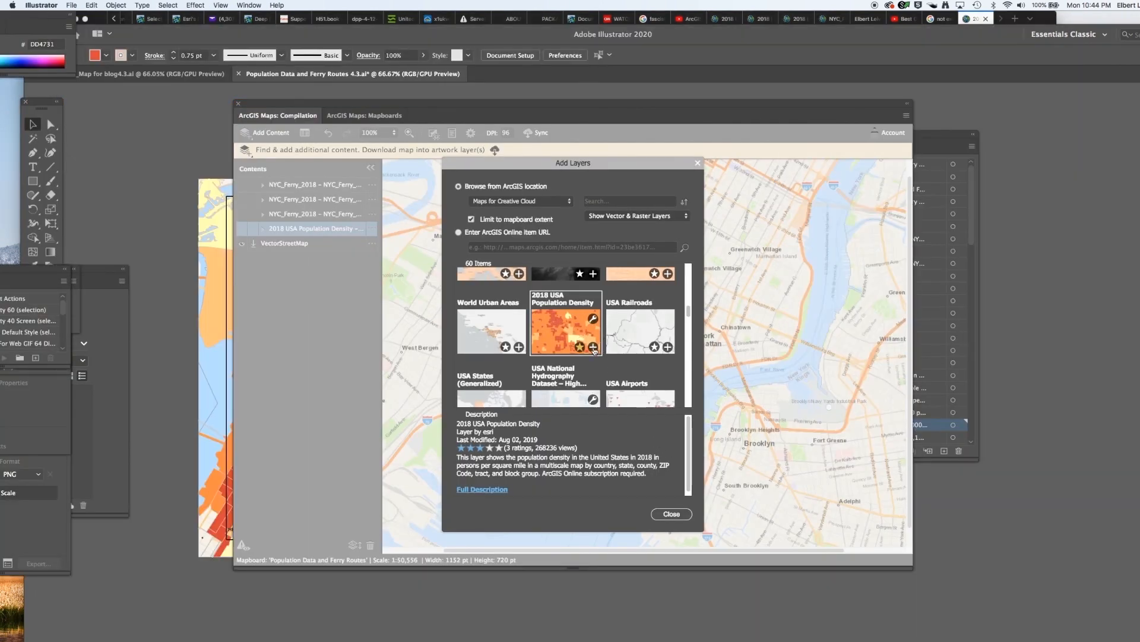
pyautogui.click(593, 348)
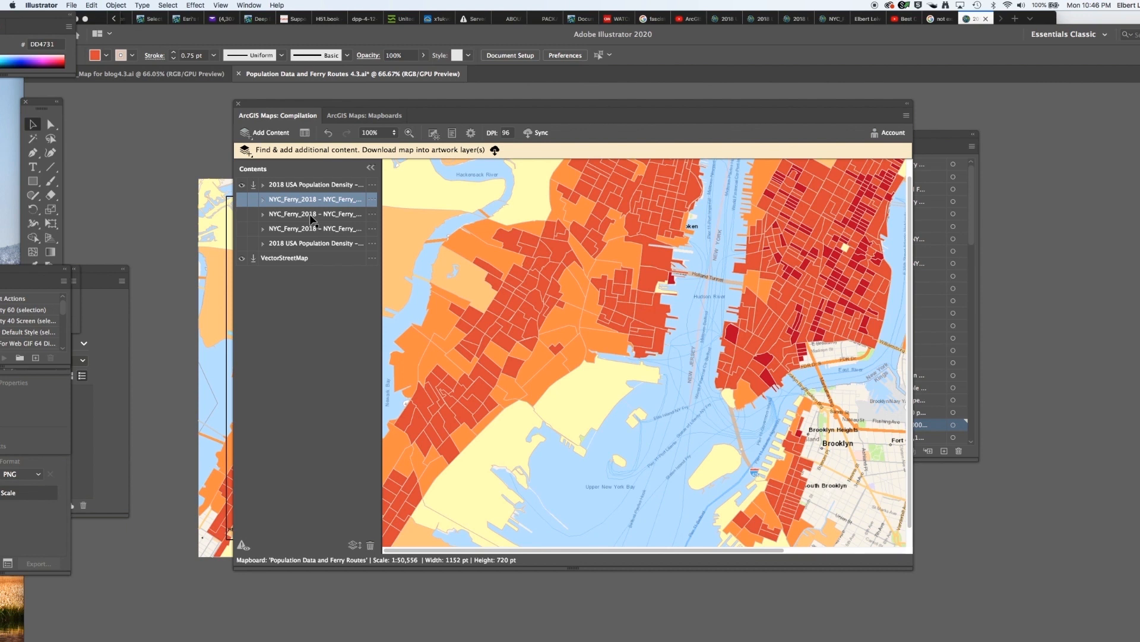
# Delete the hidden NYC_Ferry_2018 layers and the older hidden 2018 USA Population Density layer from the compilation.
pyautogui.keyDown('shift'); pyautogui.click(312, 215); pyautogui.keyUp('shift')
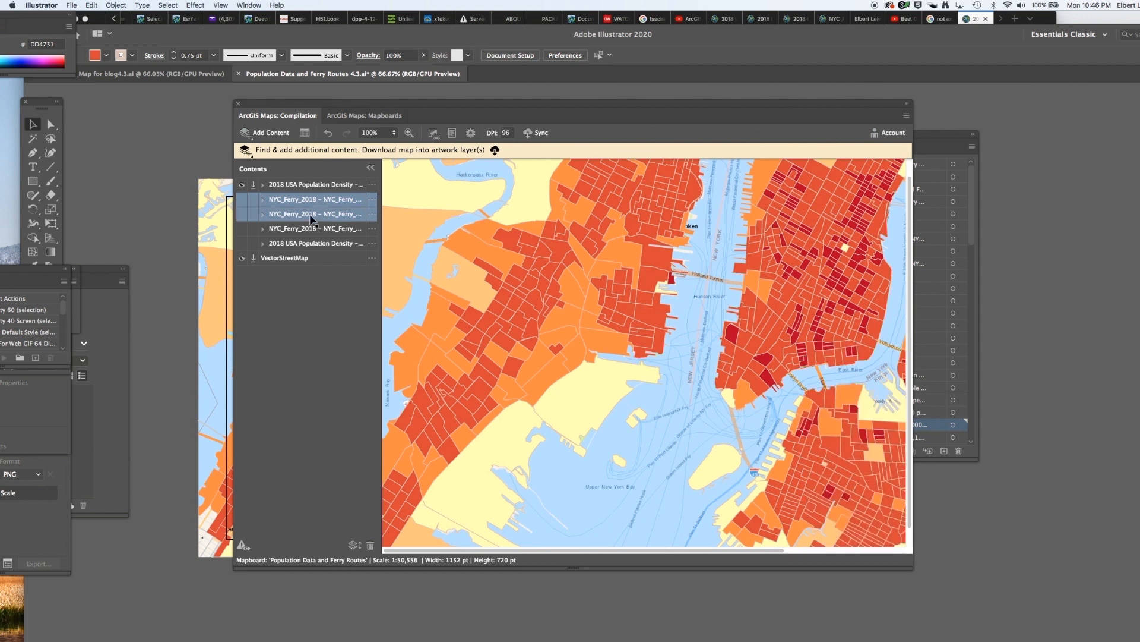
pyautogui.click(372, 547)
pyautogui.click(372, 228)
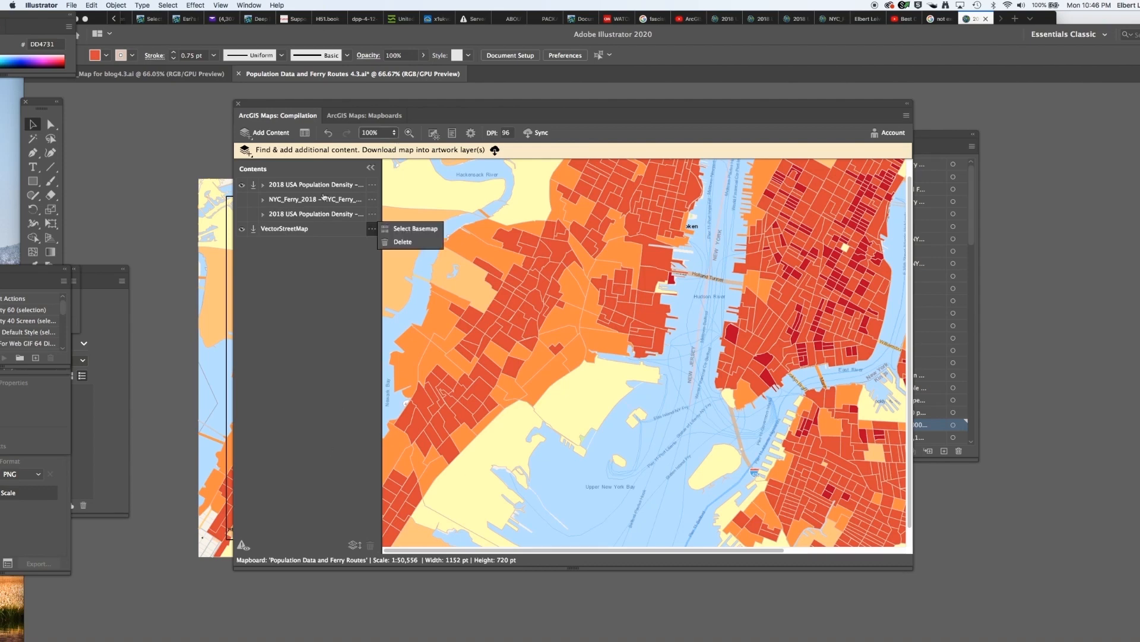
pyautogui.click(350, 204)
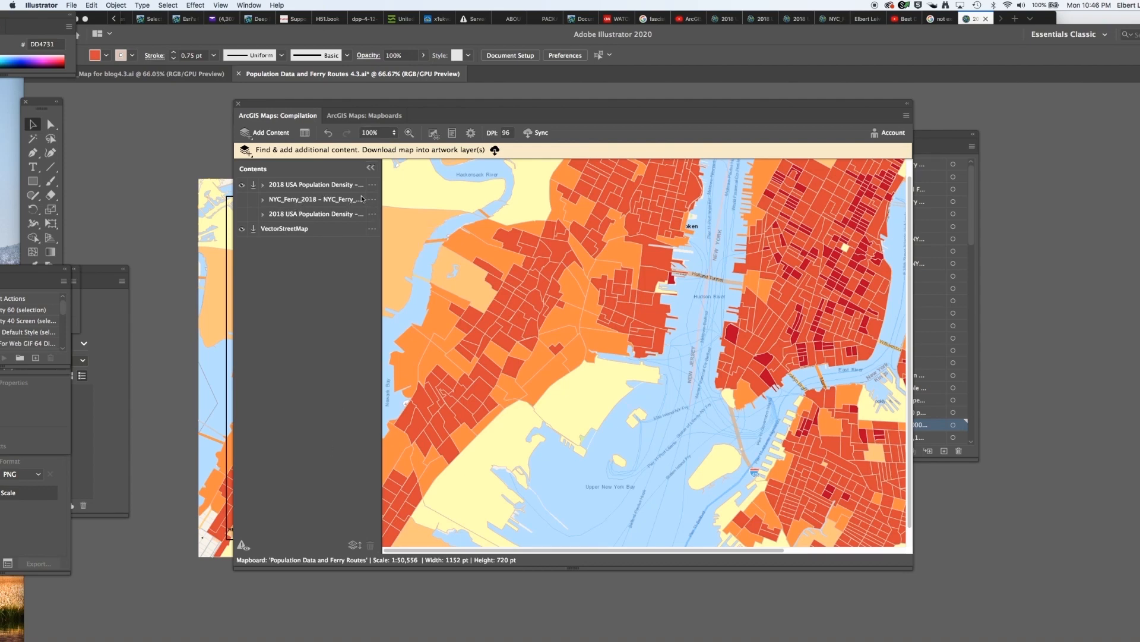
pyautogui.click(315, 217)
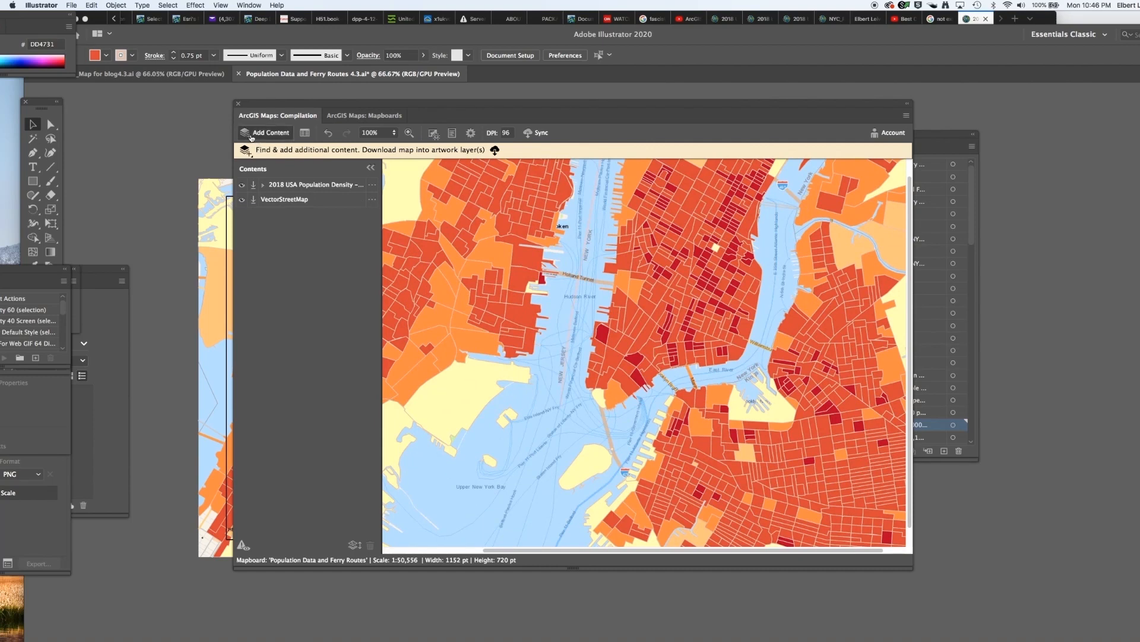
# Open the Add Layers dialog and search ArcGIS Online for NYC_Ferry layers.
pyautogui.click(250, 134)
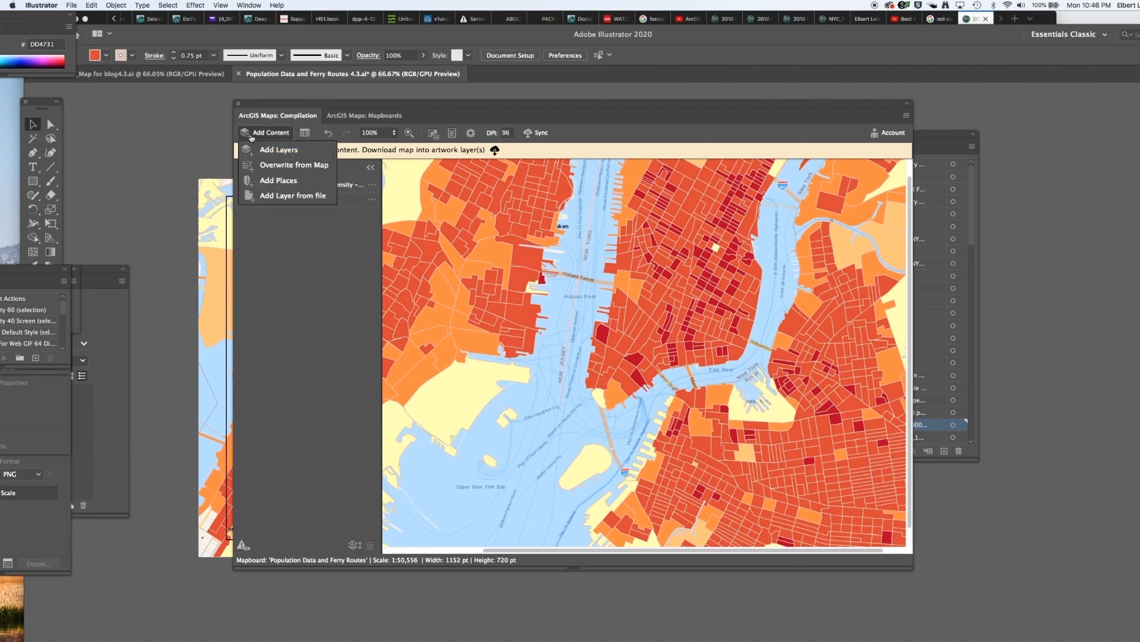
pyautogui.click(267, 152)
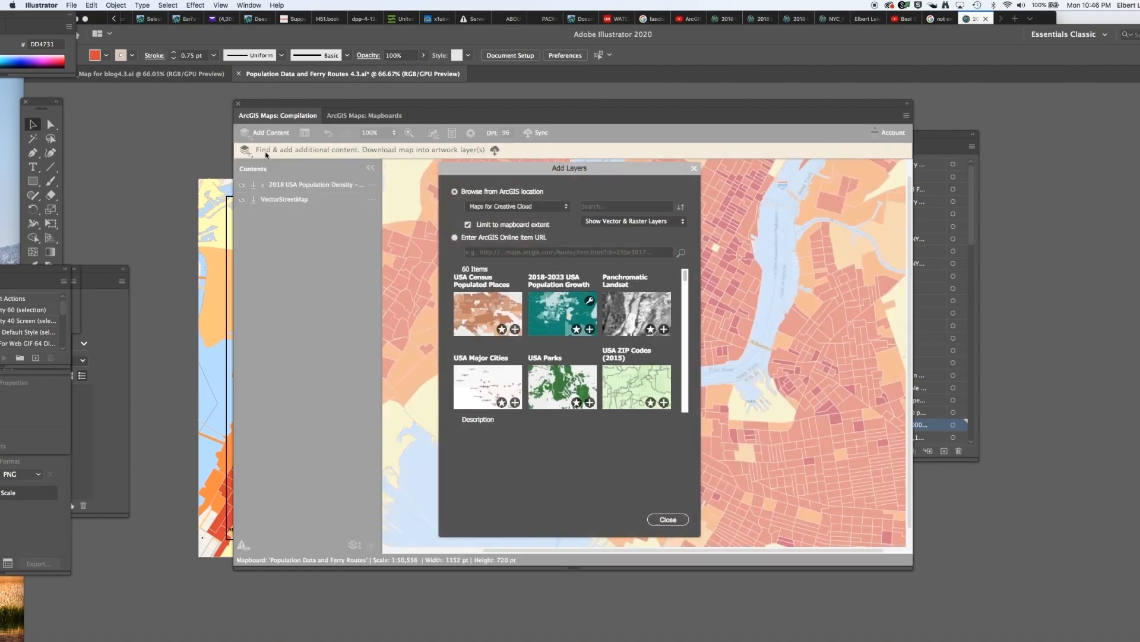
pyautogui.click(496, 207)
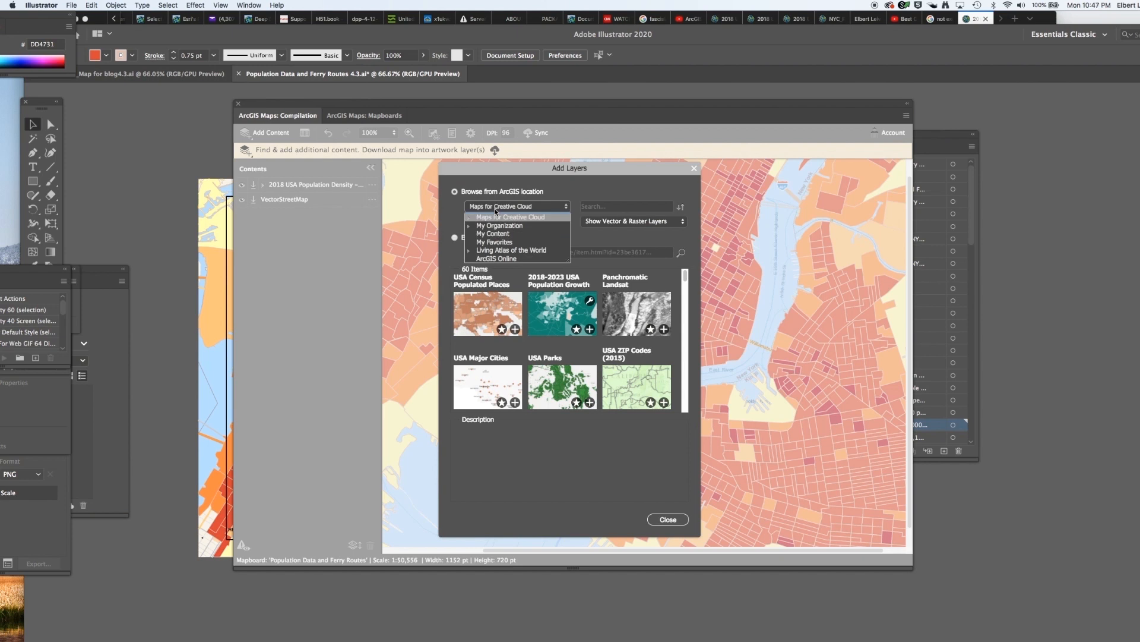
pyautogui.click(496, 258)
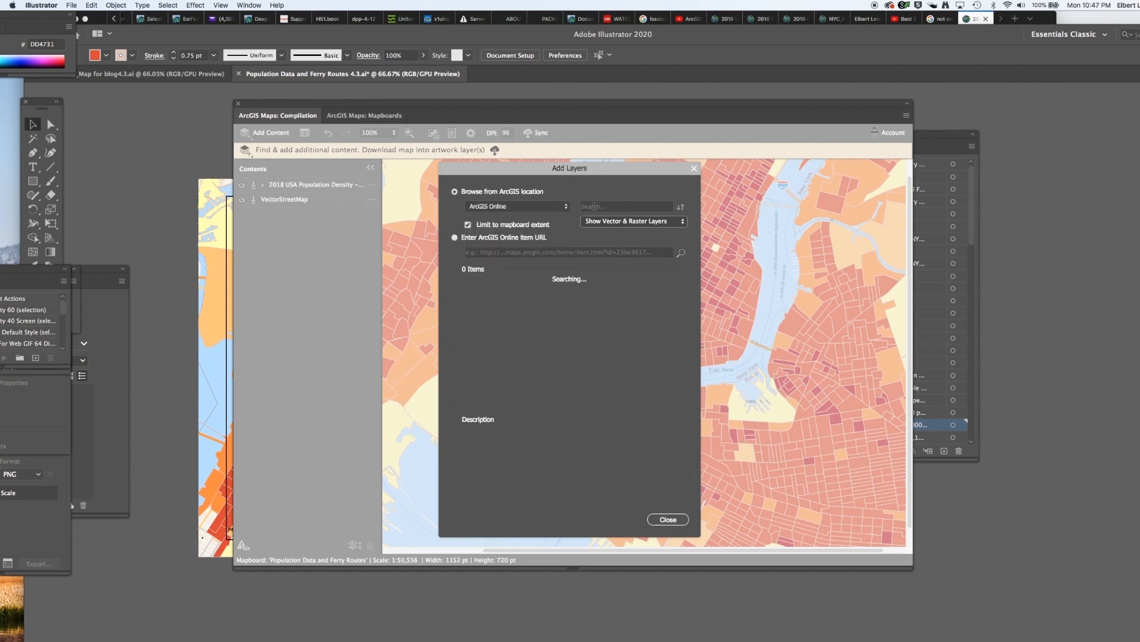
pyautogui.click(594, 206)
pyautogui.write('NYC')
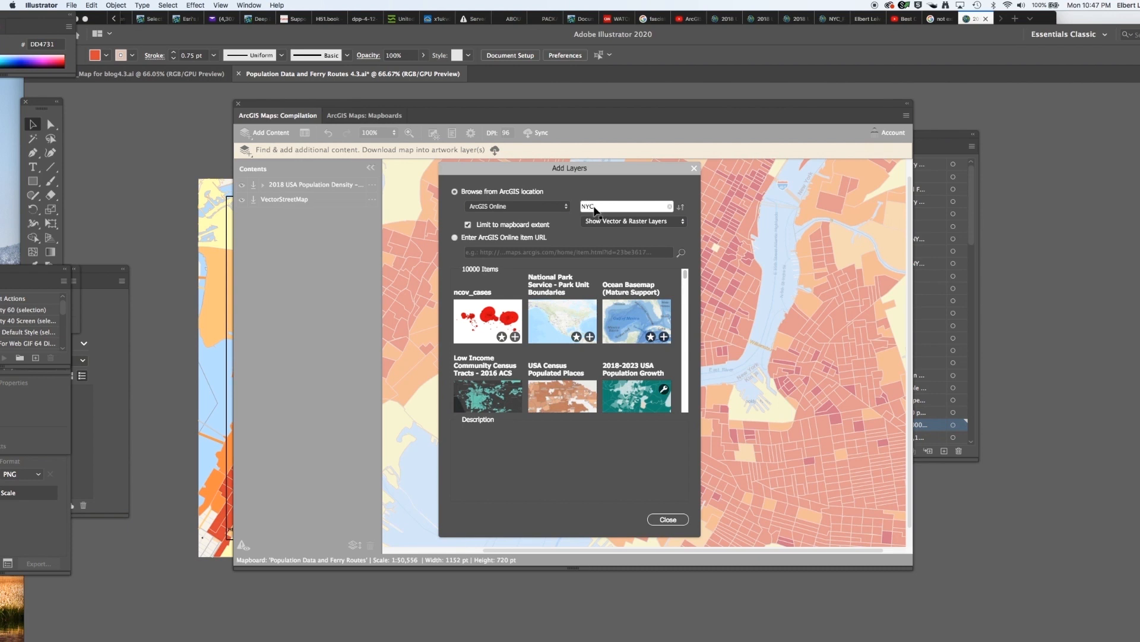
pyautogui.write('rry')
pyautogui.press('Return')
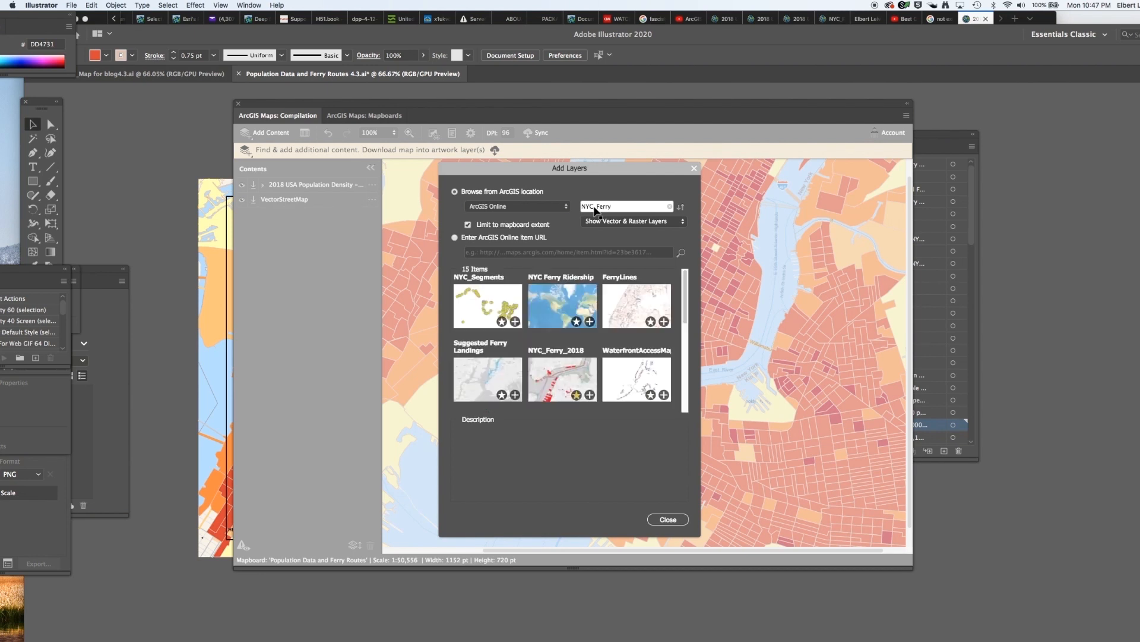
# Add the NYC_Ferry_2018 layer to the compilation and close the Add Layers dialog.
pyautogui.moveTo(688, 316); pyautogui.dragTo(687, 331)
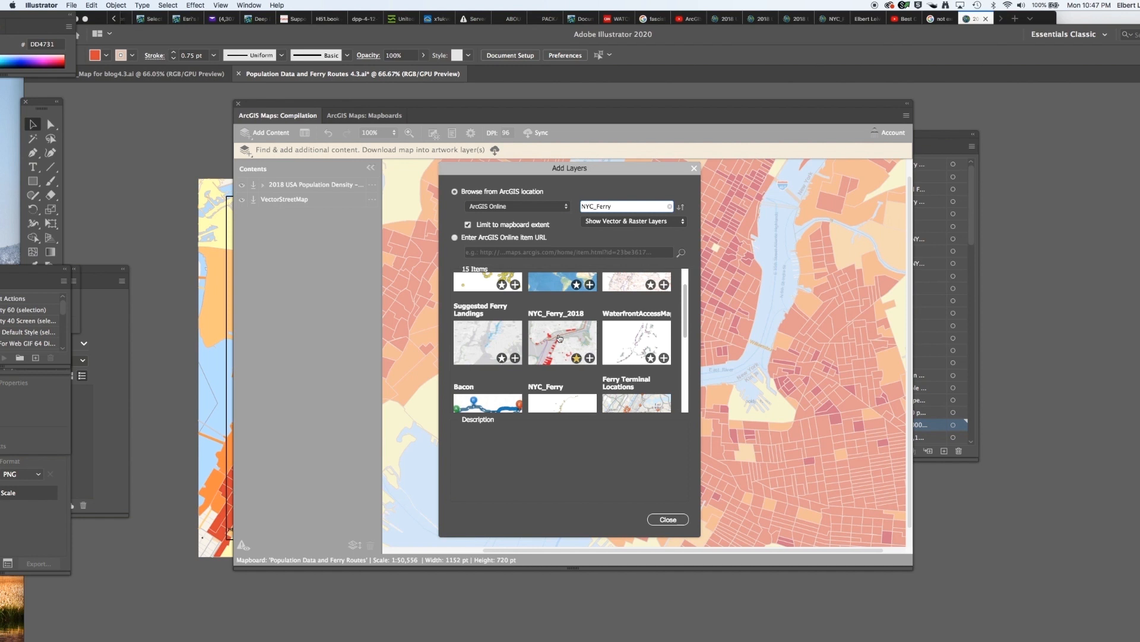
pyautogui.click(559, 337)
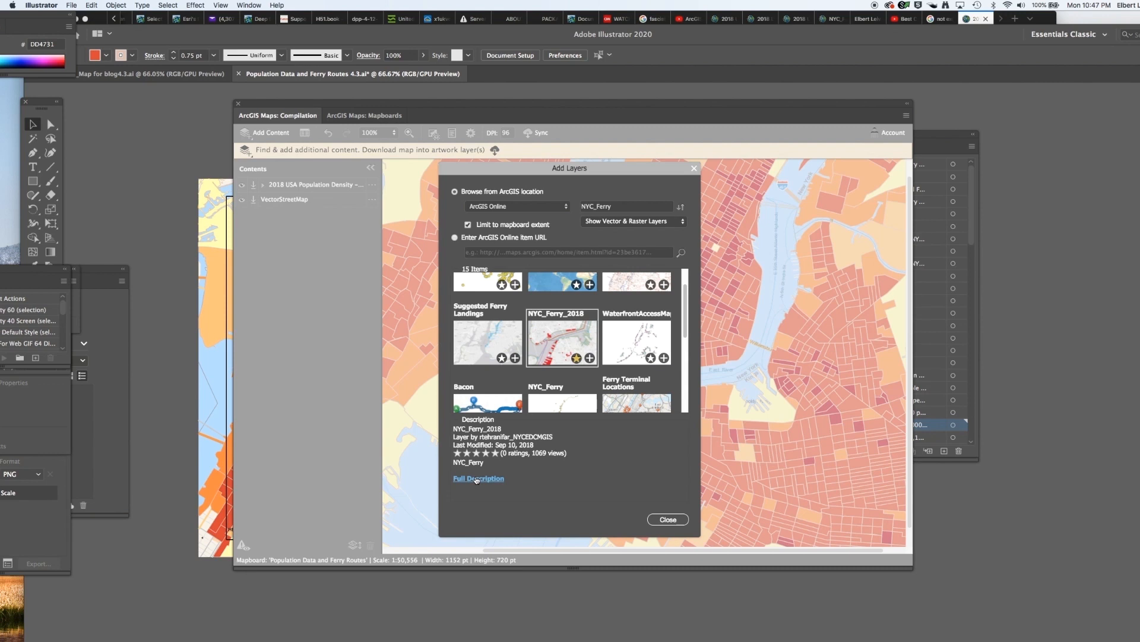
pyautogui.click(590, 358)
pyautogui.click(669, 521)
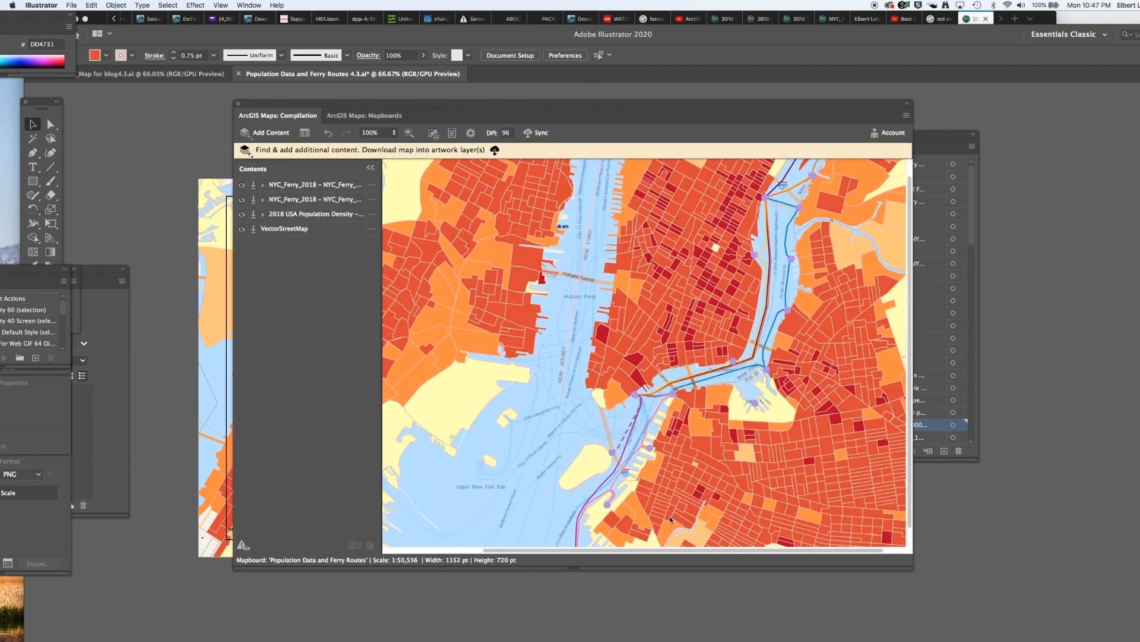
# Inspect what each compilation layer contributes by toggling the two NYC_Ferry_2018 layers and the 2018 USA Population Density layer off and on.
pyautogui.click(255, 232)
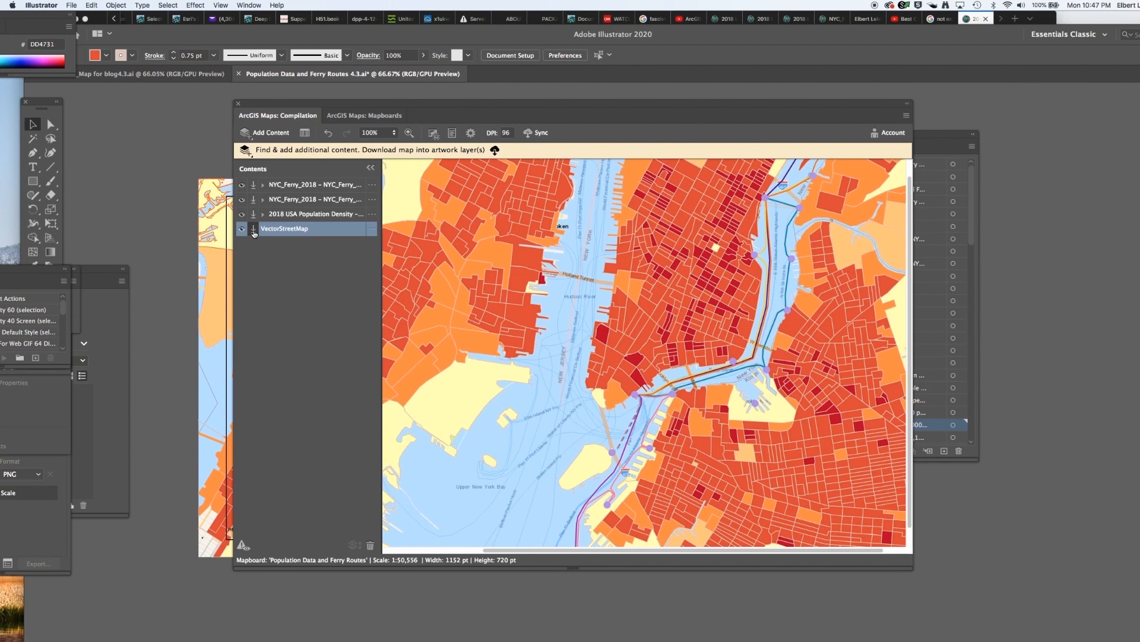
pyautogui.click(307, 188)
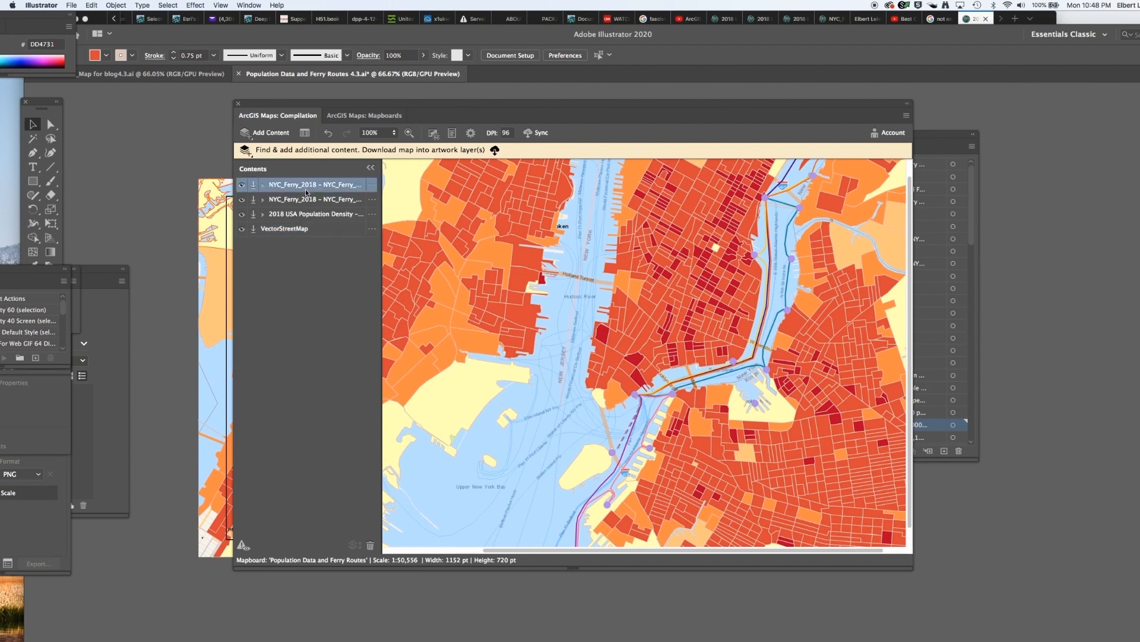
pyautogui.click(240, 186)
pyautogui.click(240, 186)
pyautogui.click(307, 200)
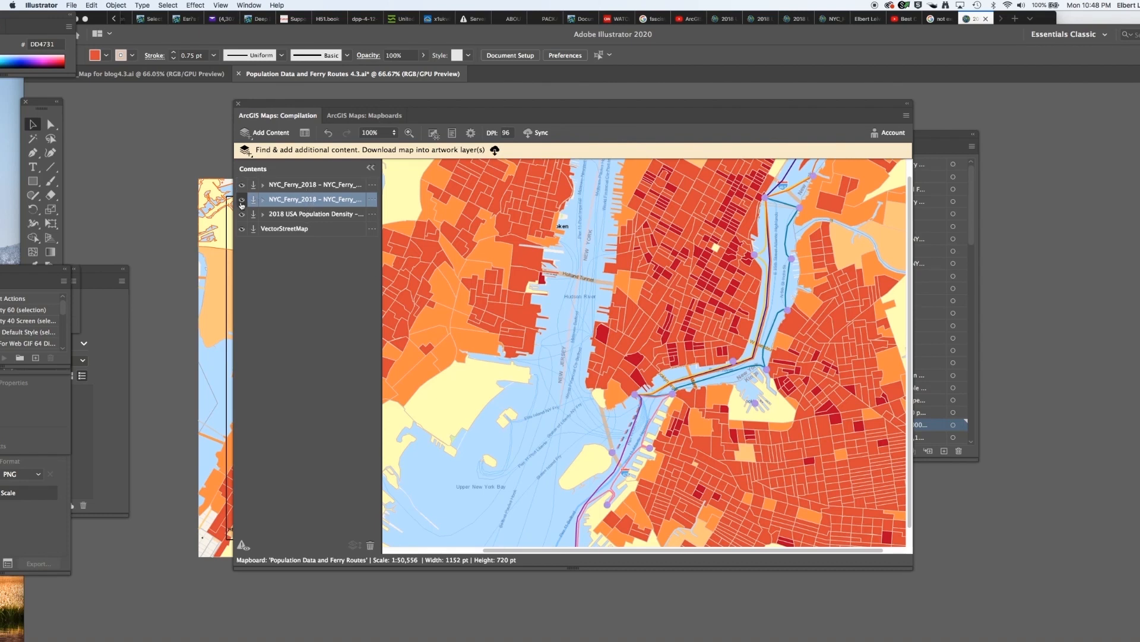
pyautogui.click(241, 200)
pyautogui.click(241, 200)
pyautogui.click(259, 187)
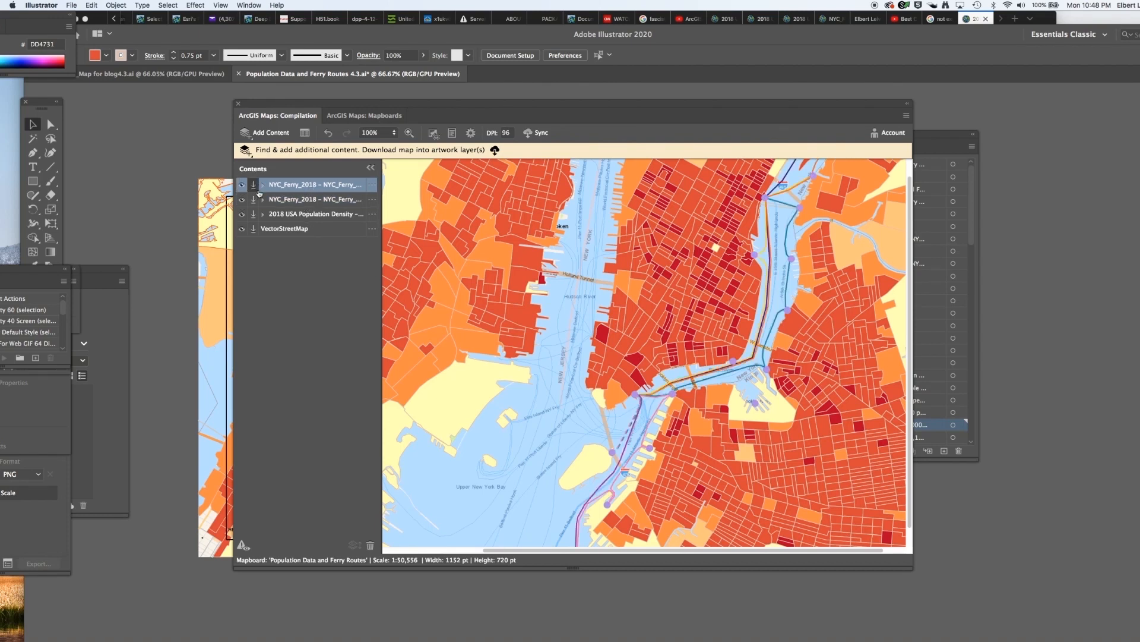
pyautogui.click(242, 186)
pyautogui.click(241, 185)
pyautogui.click(241, 215)
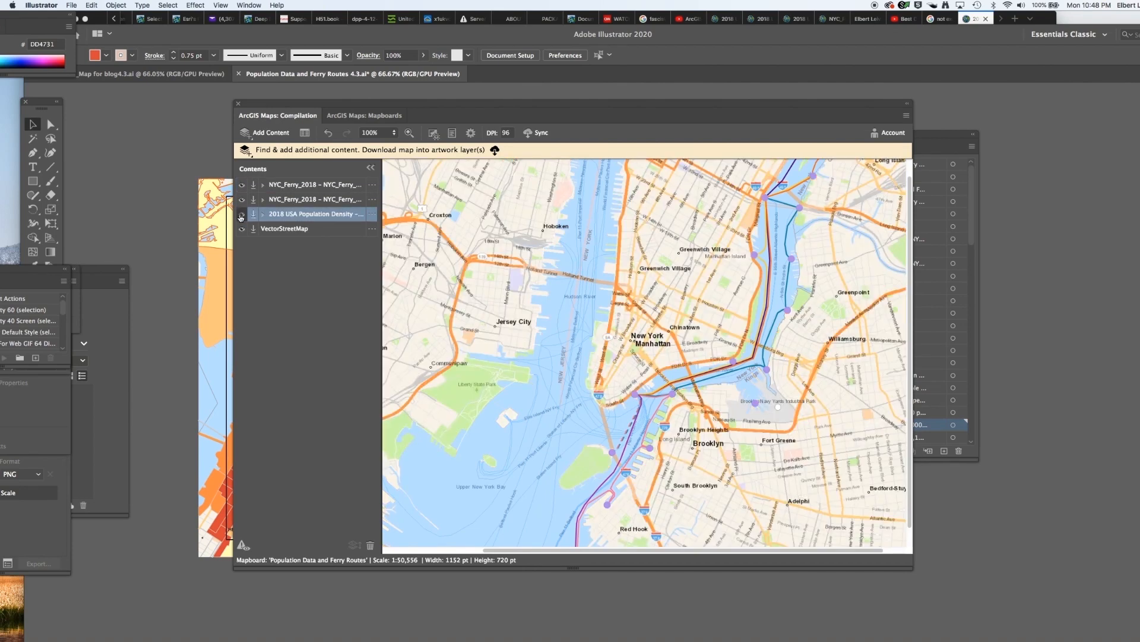
pyautogui.click(241, 215)
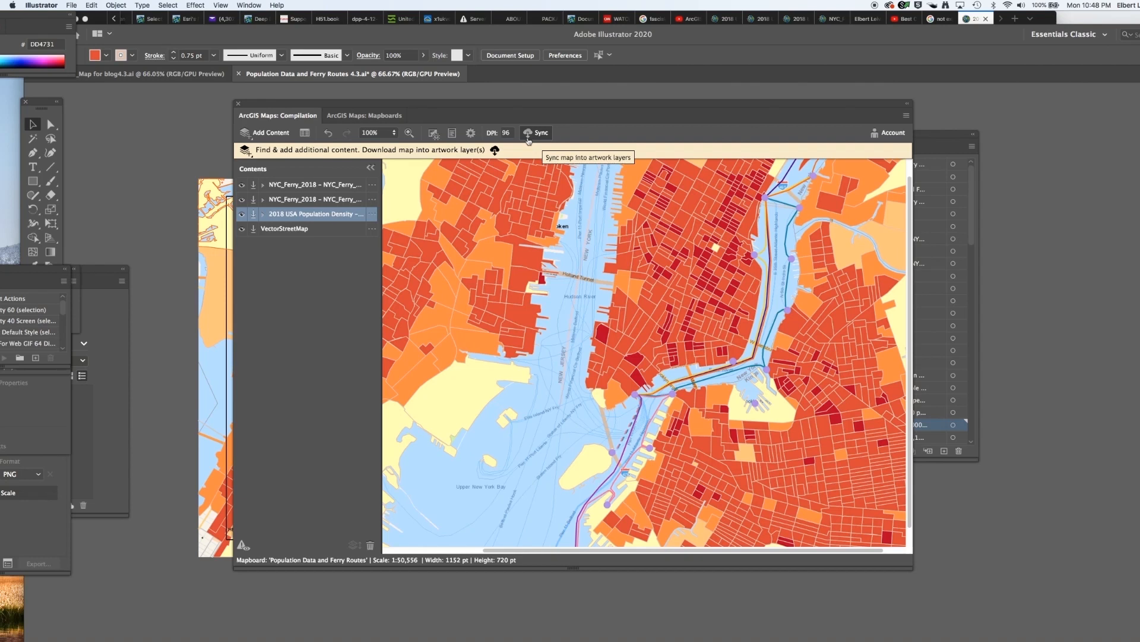
# Sync the compiled map into Illustrator artwork layers.
pyautogui.click(530, 133)
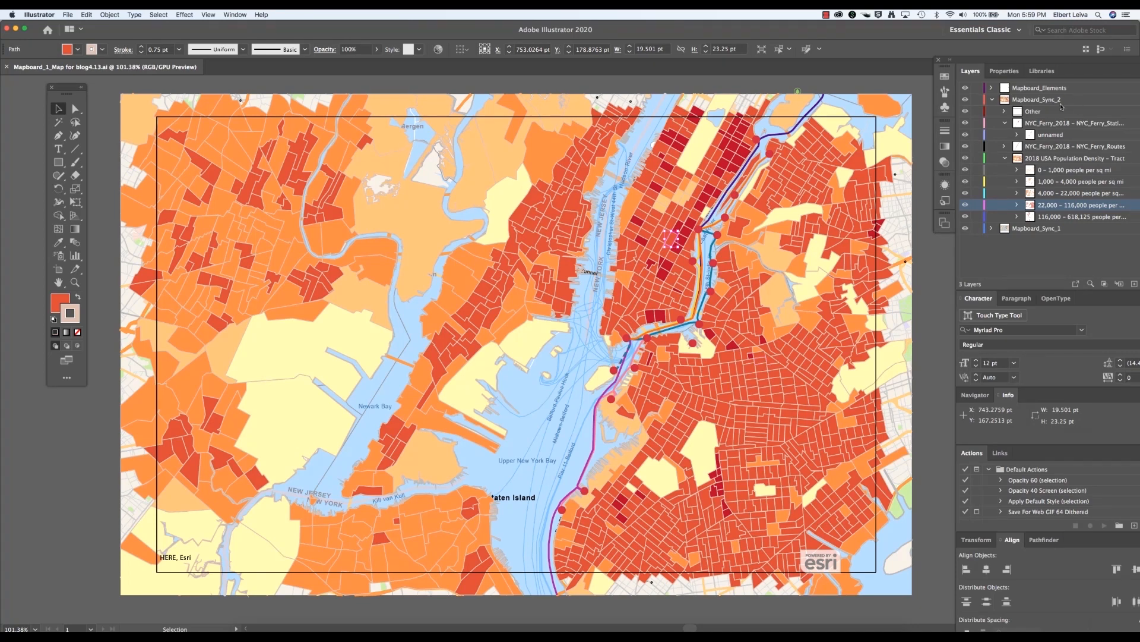
# Collapse and hide the Mapboard_Sync_2 layer, and select the Mapboard_Sync_1 basemap layer.
pyautogui.click(1004, 96)
pyautogui.click(991, 99)
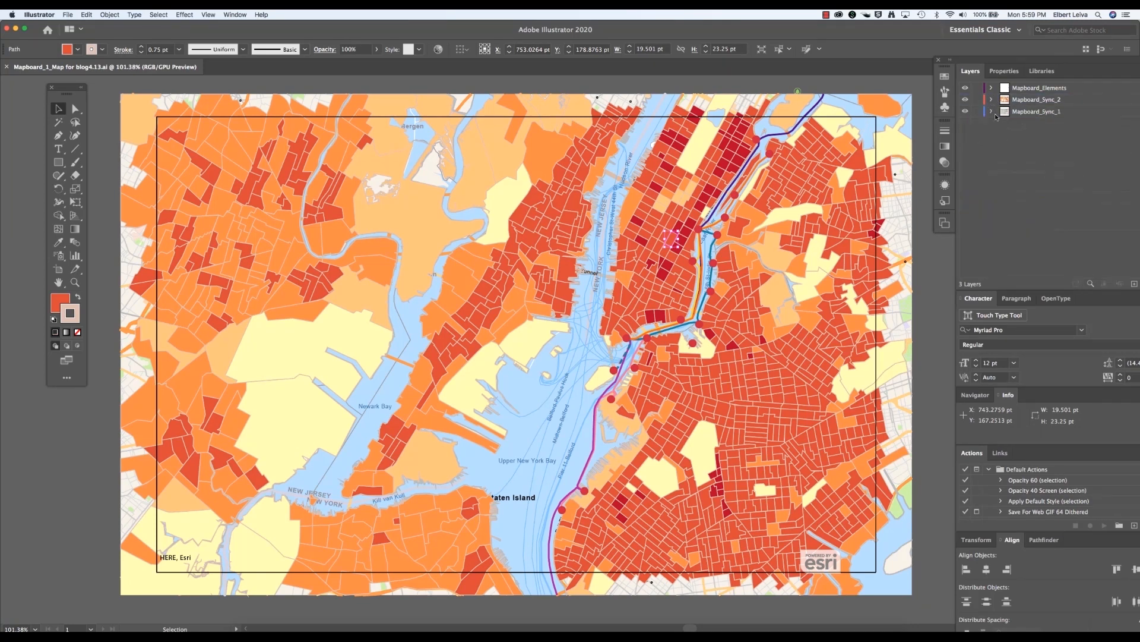
pyautogui.click(965, 100)
pyautogui.click(1042, 111)
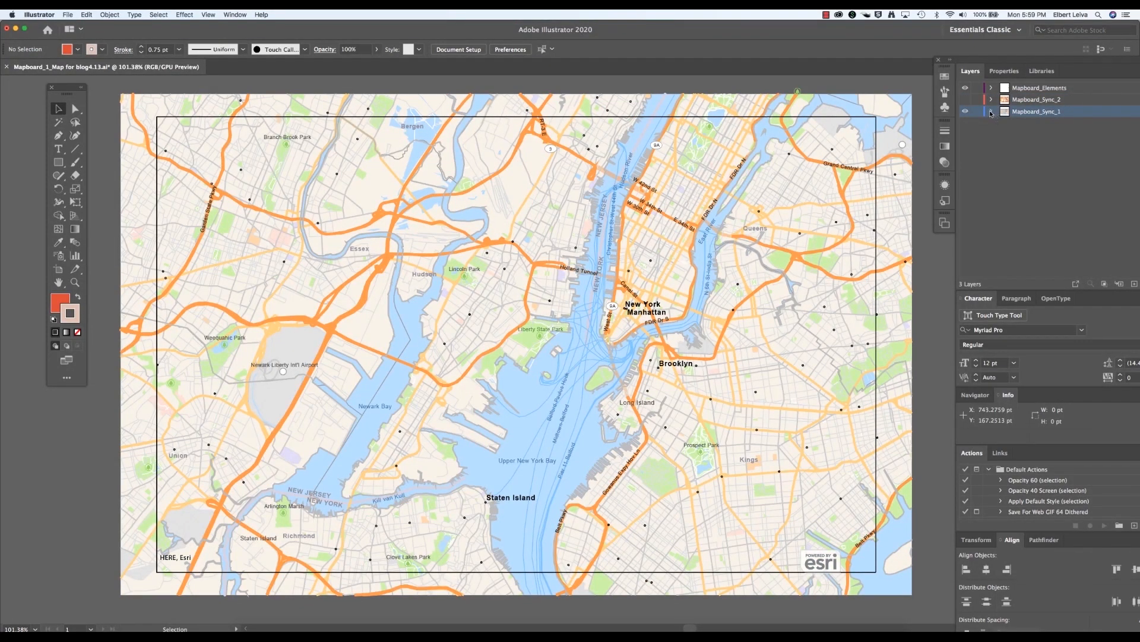
# Locate the Brooklyn label's sublayer within Mapboard_Sync_1 and hide the entire Labels sublayer.
pyautogui.click(677, 365)
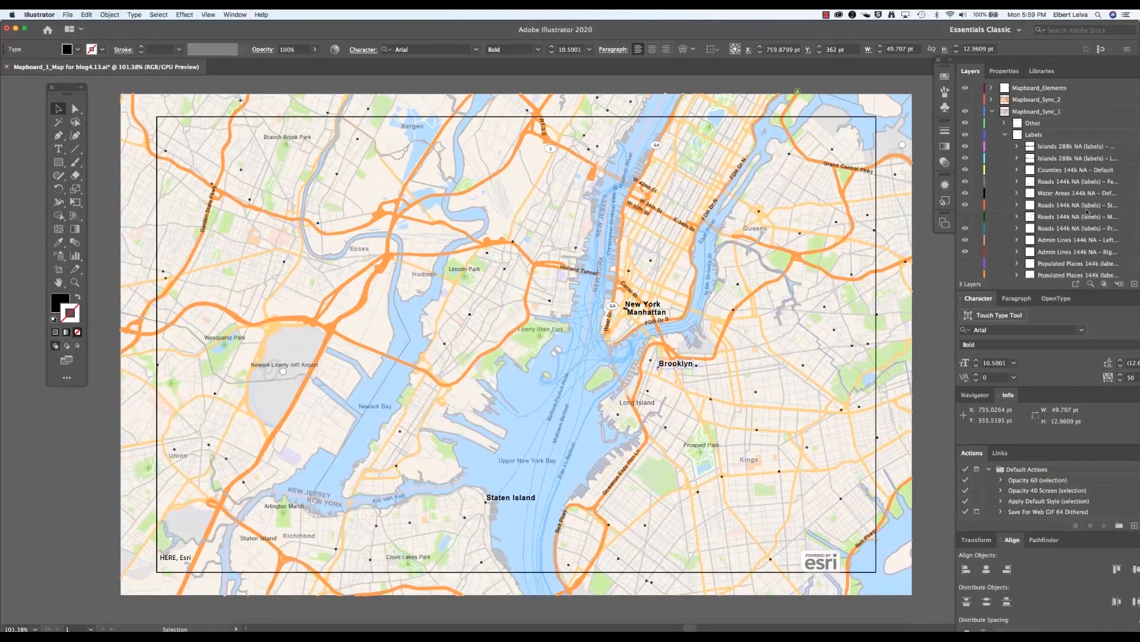
pyautogui.scroll(-6, 1074, 204)
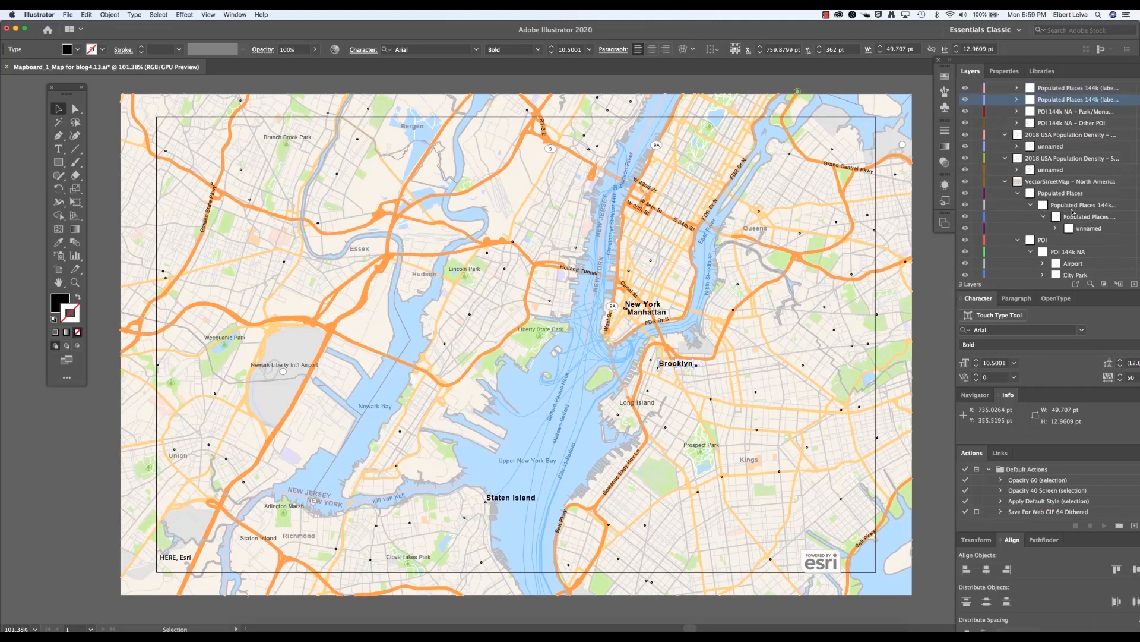
pyautogui.scroll(6, 1073, 211)
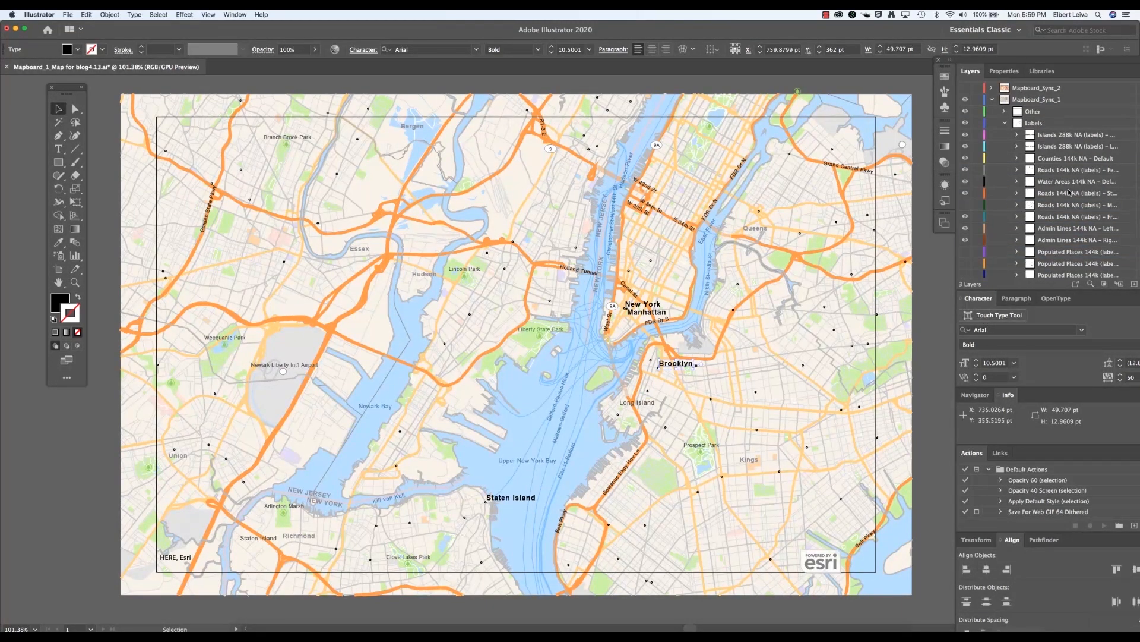
pyautogui.scroll(-3, 1069, 196)
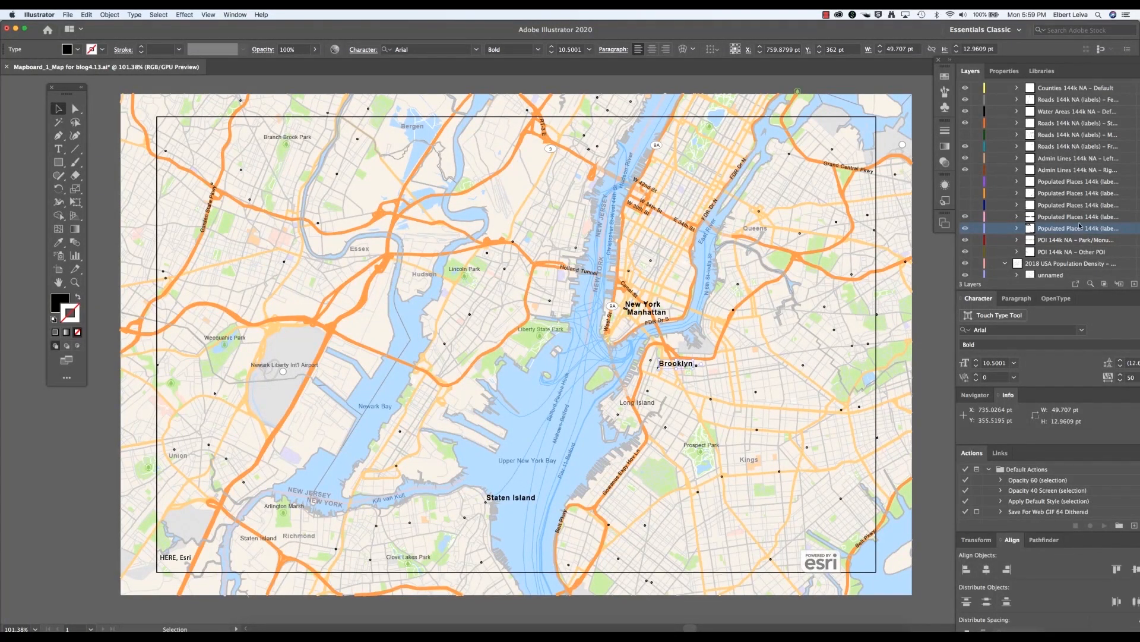
pyautogui.scroll(2, 1068, 226)
pyautogui.click(1029, 101)
pyautogui.click(966, 100)
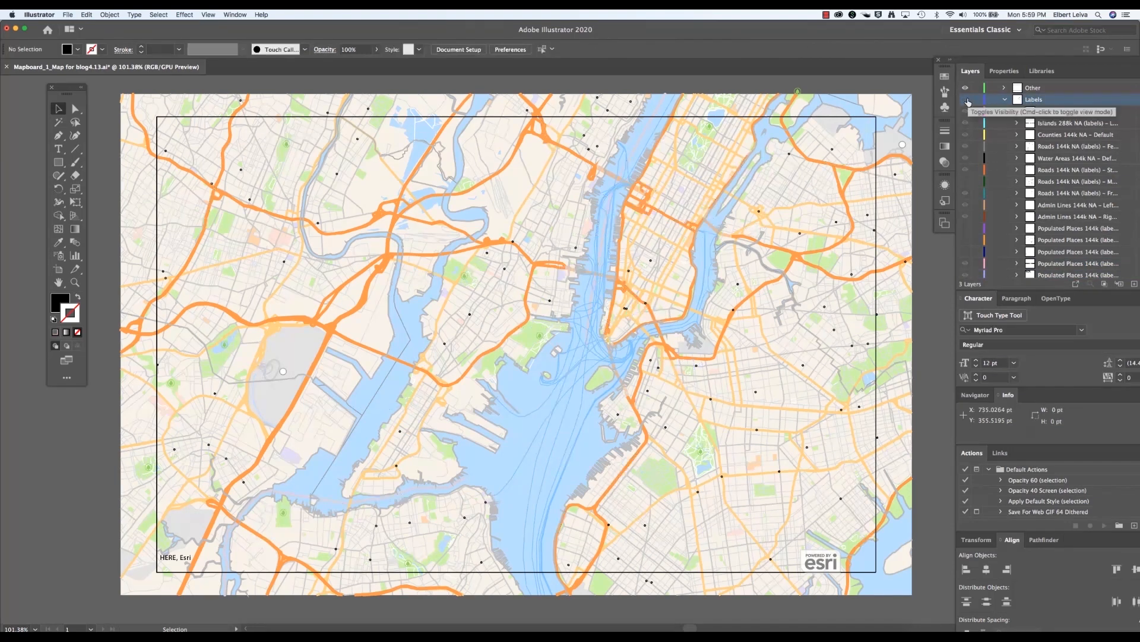
pyautogui.click(966, 100)
pyautogui.click(966, 100)
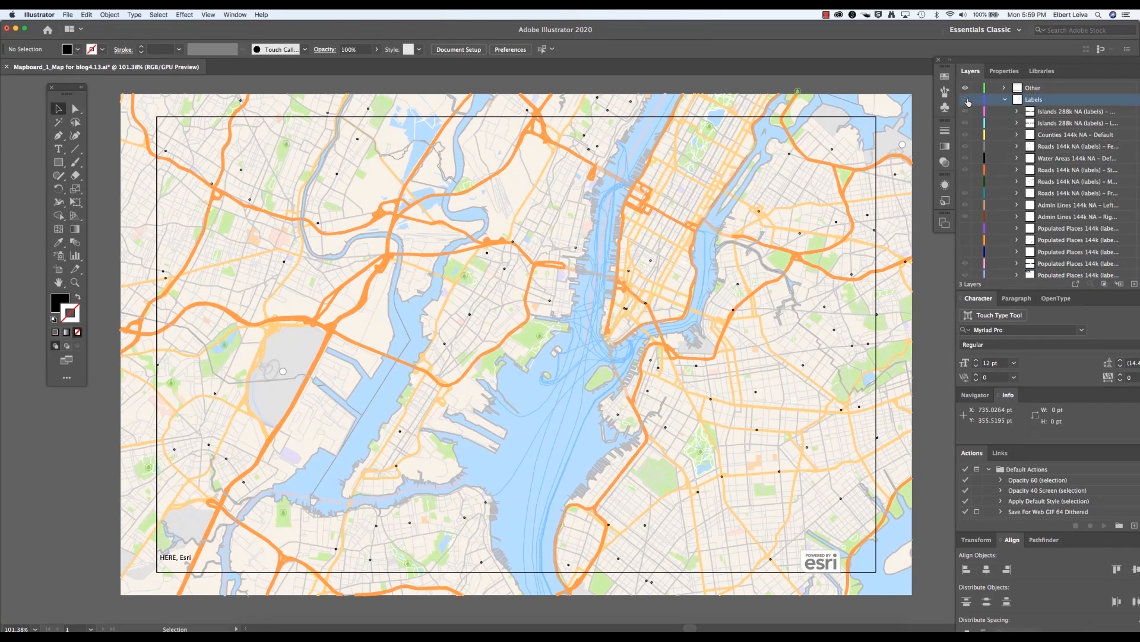
# Collapse the Labels sublayer and hide the Populated Places sublayer that holds the black place dots.
pyautogui.click(1005, 99)
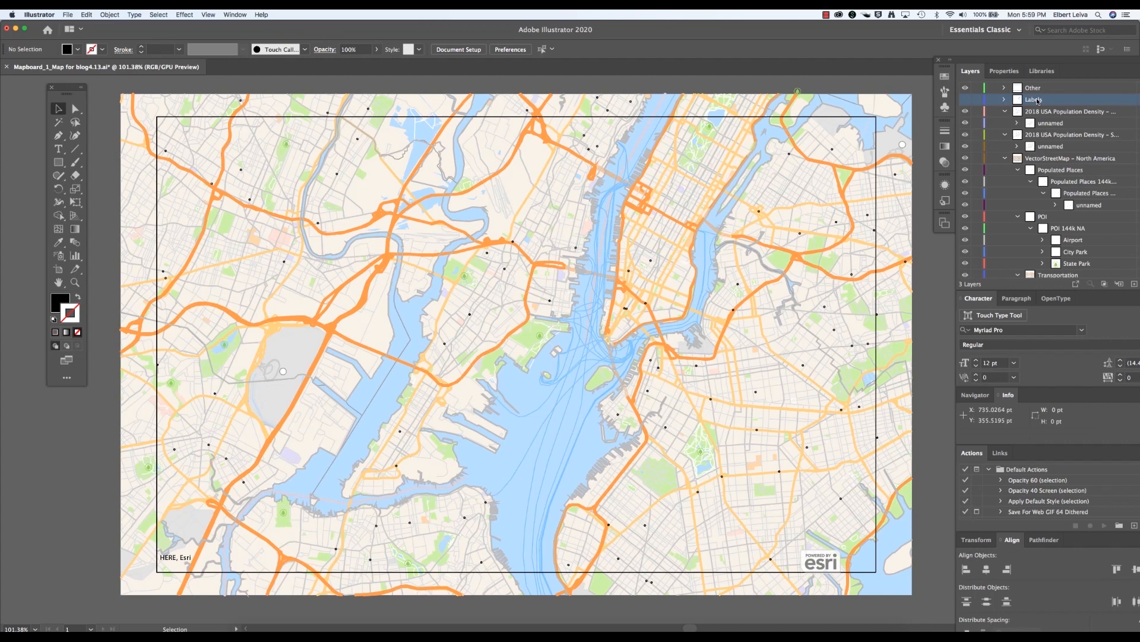
pyautogui.click(469, 314)
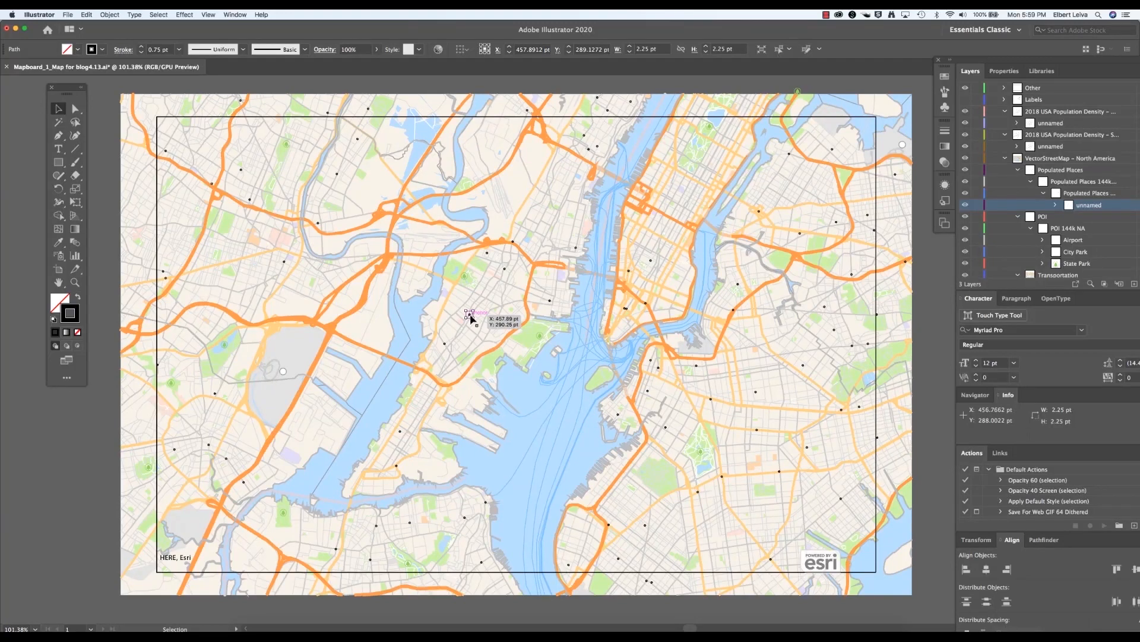
pyautogui.click(966, 171)
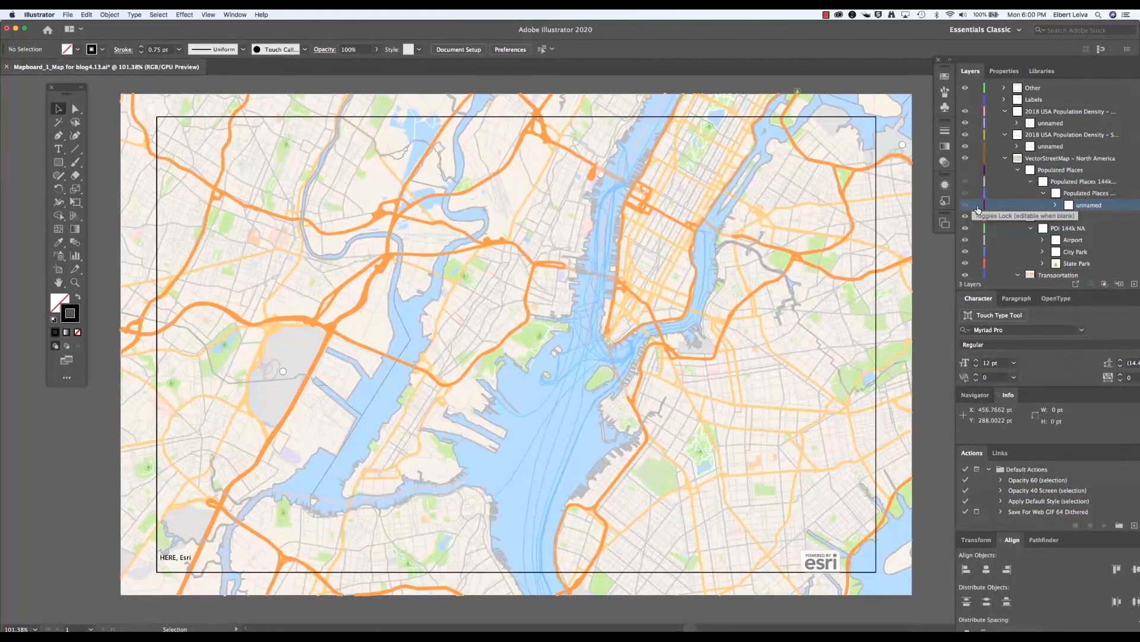
# Widen the layer list, select all artwork in the Freeways sublayer, and set its stroke weight to 1.5 pt.
pyautogui.click(479, 362)
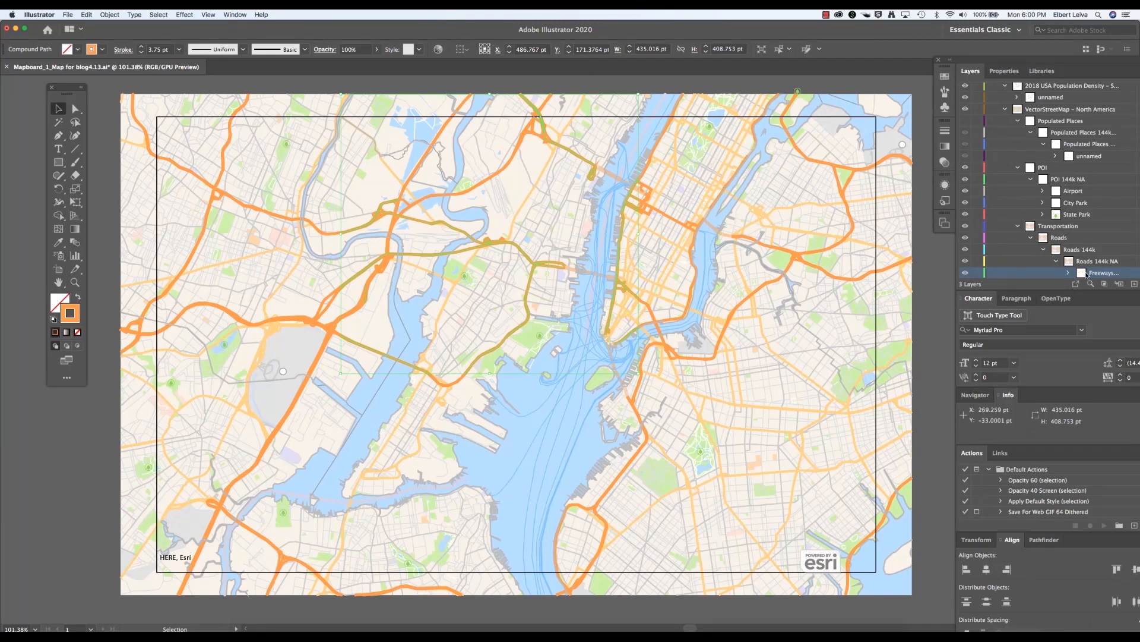
pyautogui.moveTo(985, 61); pyautogui.dragTo(967, 61)
pyautogui.click(1126, 272)
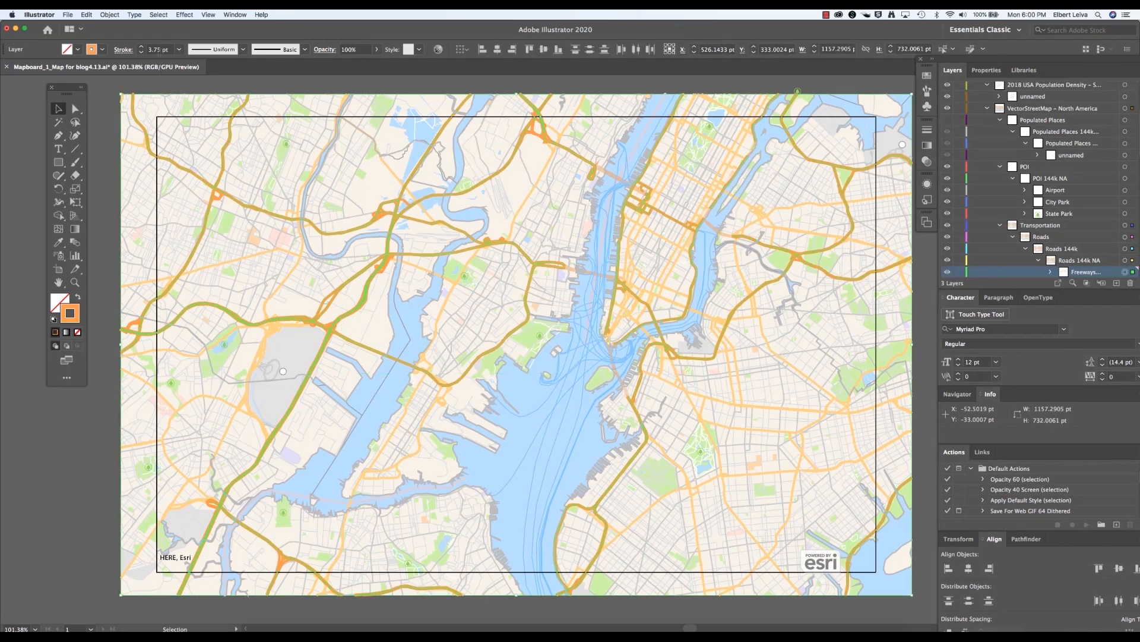
pyautogui.click(166, 51)
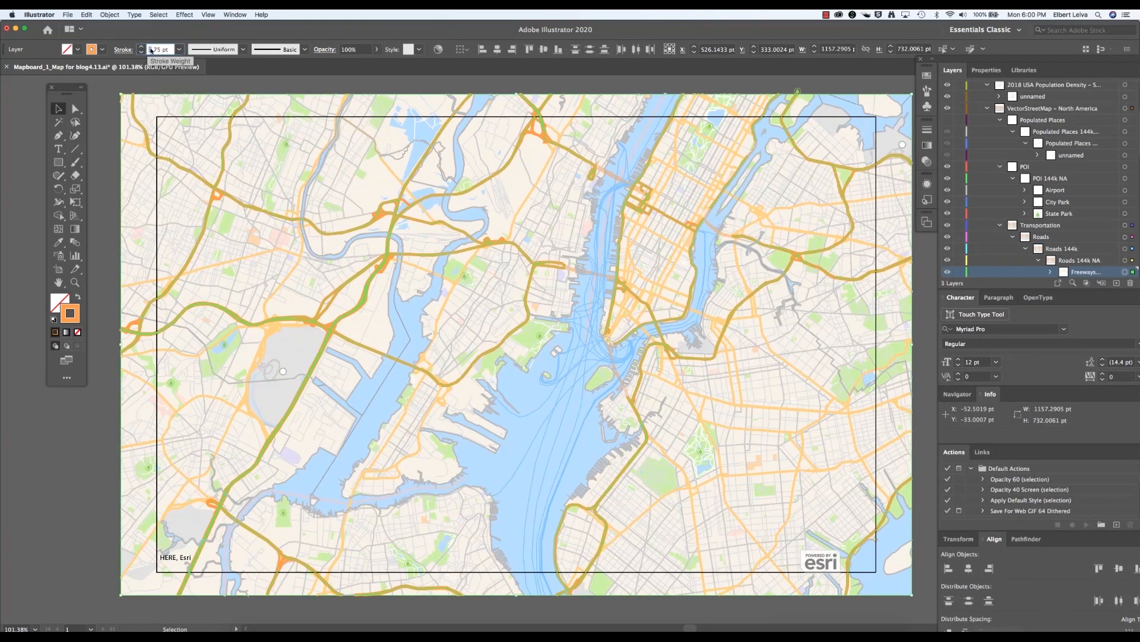
pyautogui.write('1.5')
pyautogui.press('Return')
pyautogui.click(109, 176)
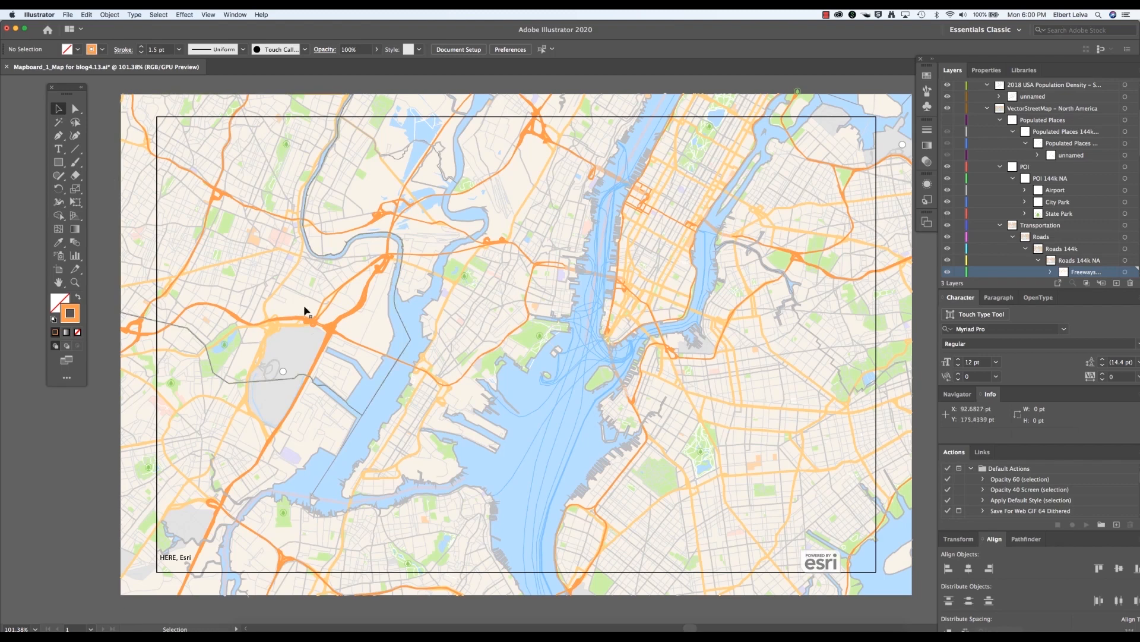
# Reselect all artwork in the Freeways sublayer and set its stroke weight to 1 pt.
pyautogui.click(326, 350)
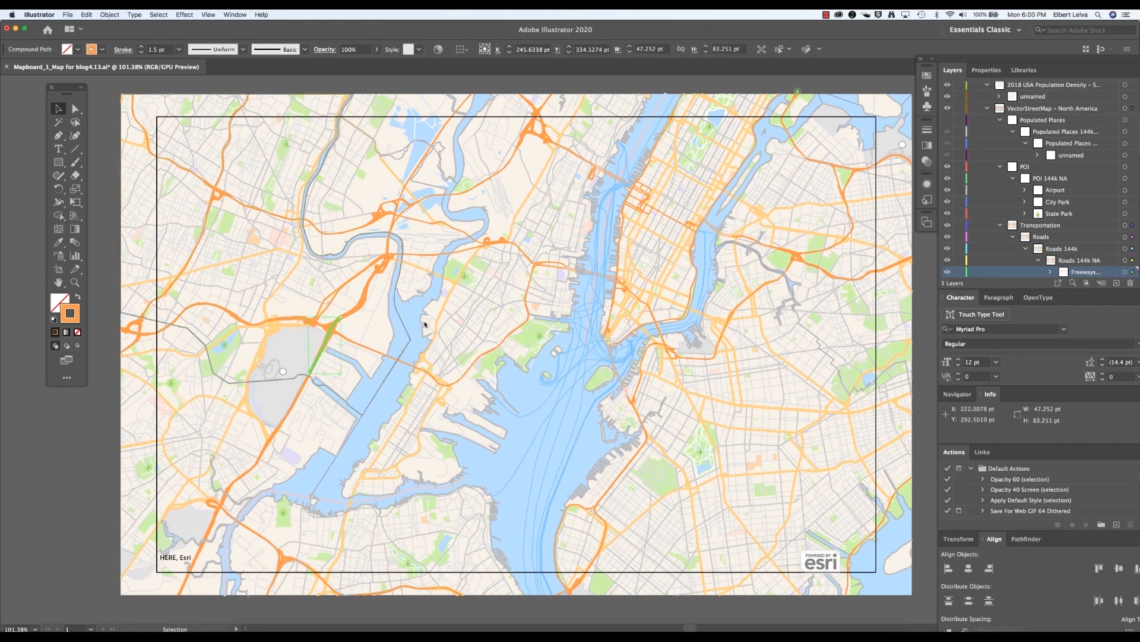
pyautogui.click(1125, 271)
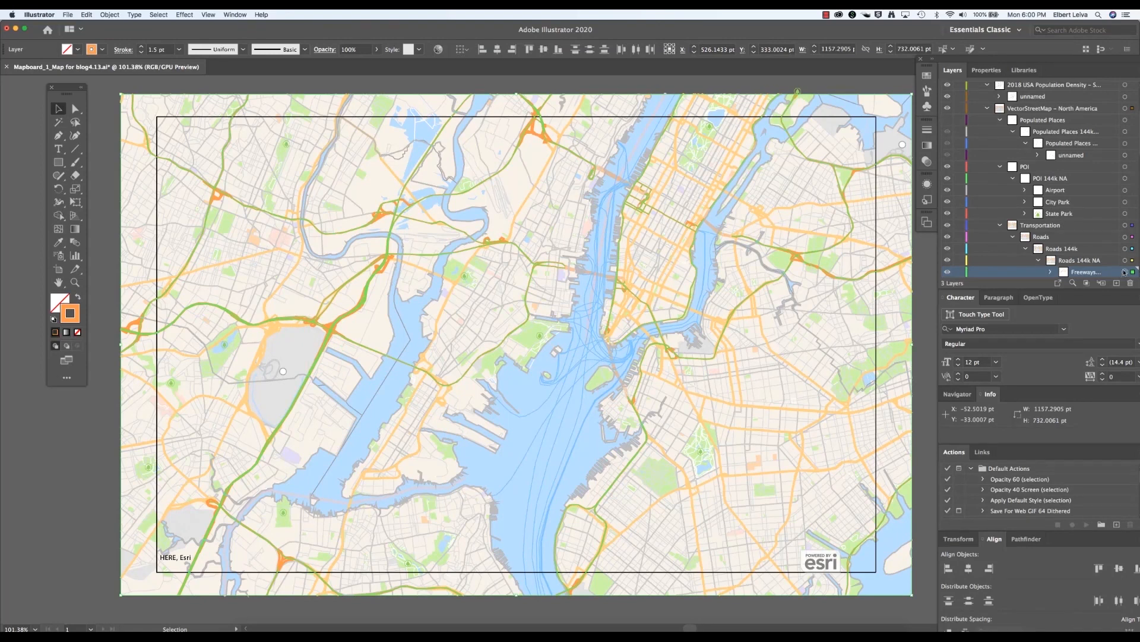
pyautogui.moveTo(159, 50); pyautogui.dragTo(140, 51)
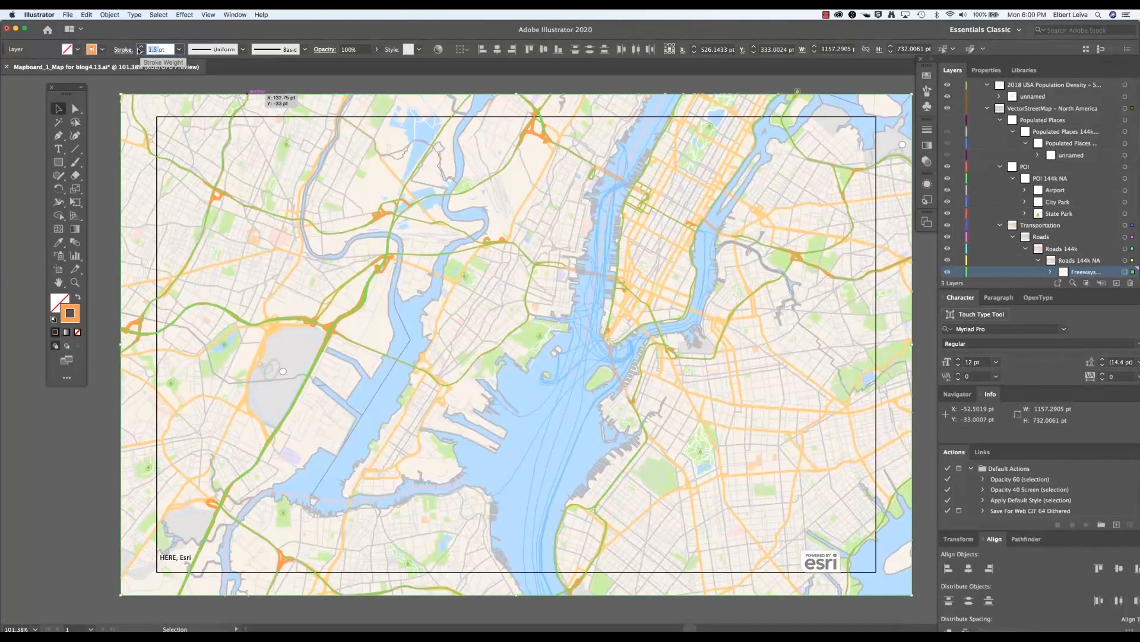
pyautogui.write('1')
pyautogui.press('Return')
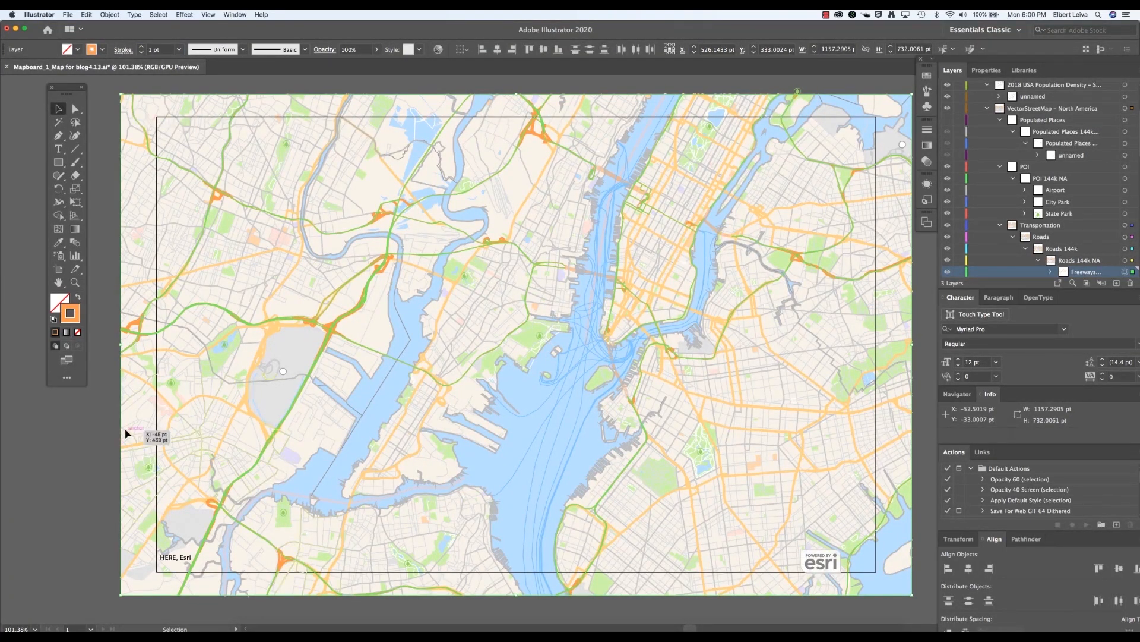
# Deselect the freeway artwork and undo its last stroke weight change.
pyautogui.click(83, 470)
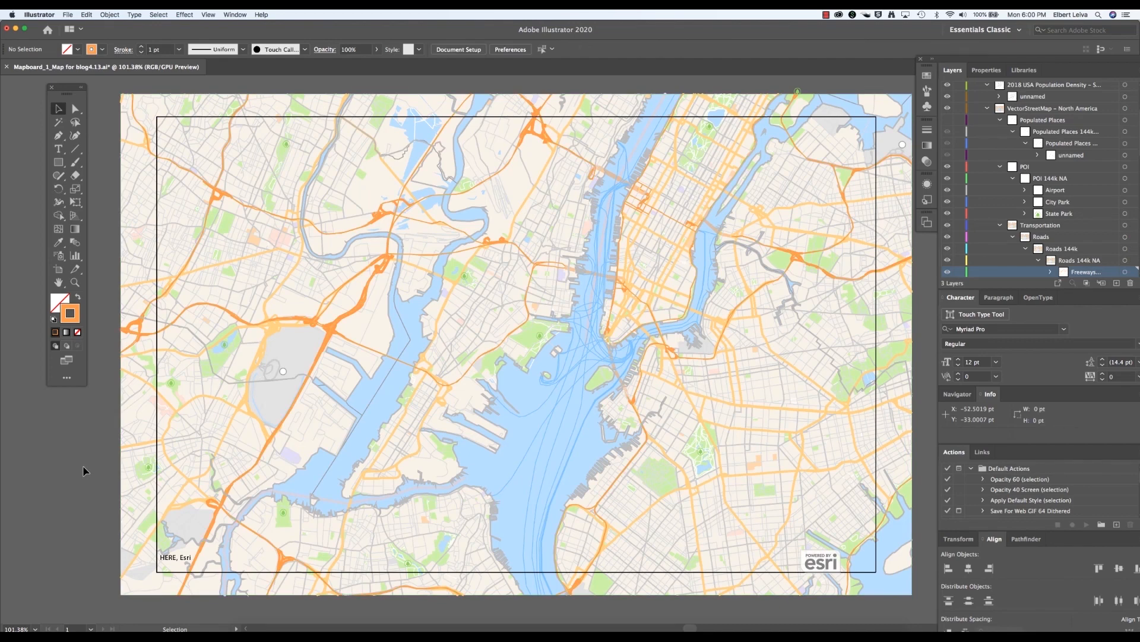
pyautogui.press('cmd+z')
# Collapse the Mapboard_Sync_1 layer and make the Mapboard_Sync_2 layer visible.
pyautogui.click(989, 110)
pyautogui.click(1024, 111)
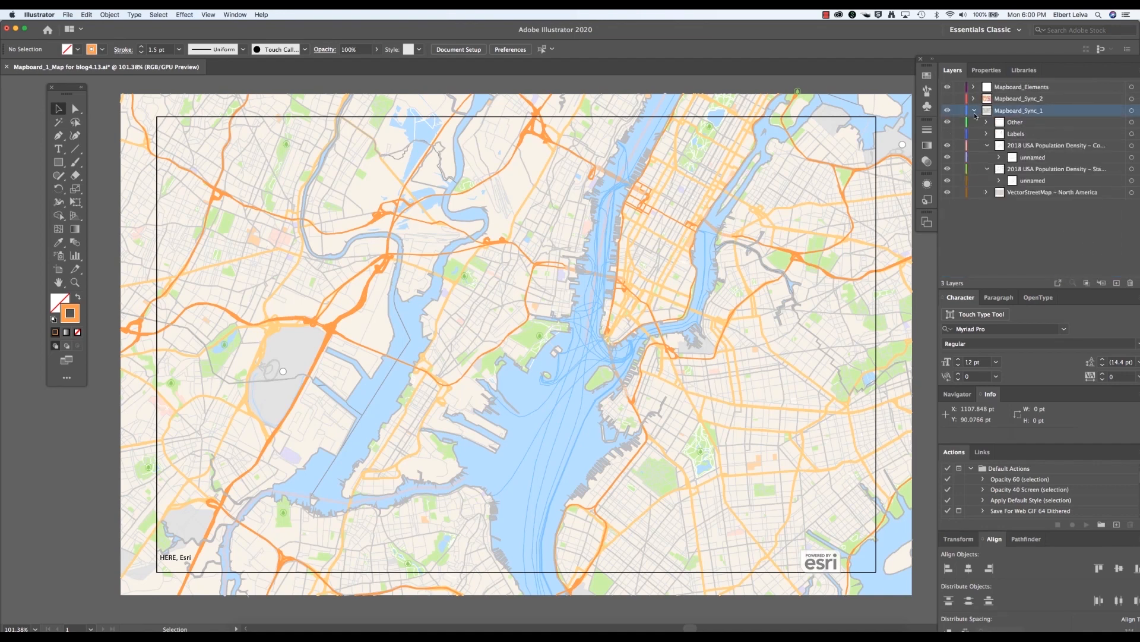
pyautogui.click(975, 111)
pyautogui.click(1027, 101)
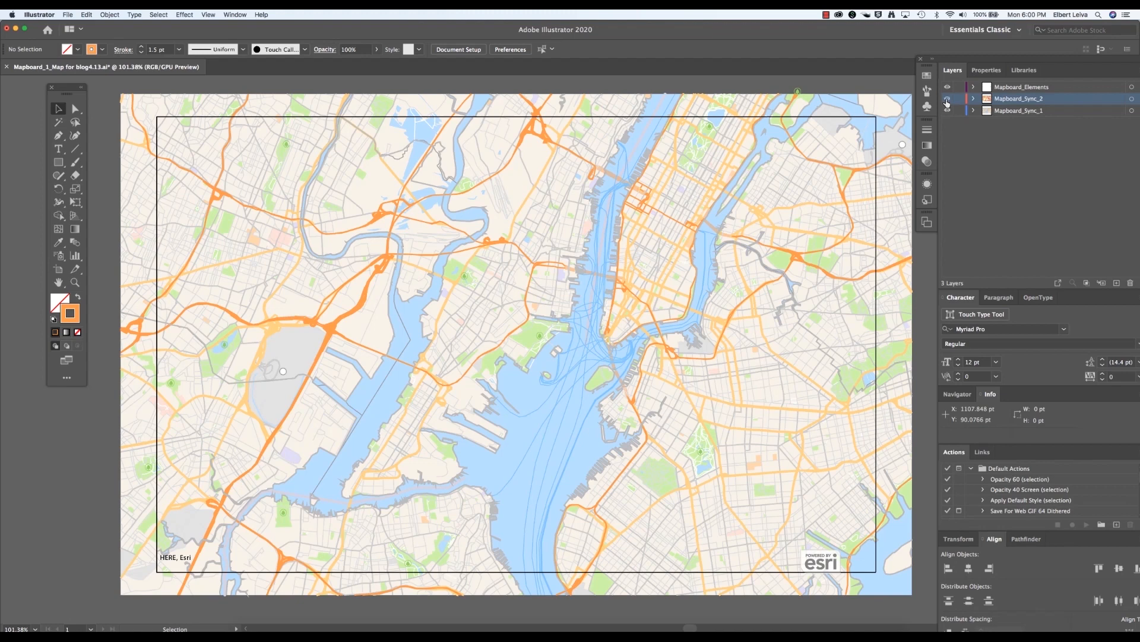
pyautogui.click(947, 100)
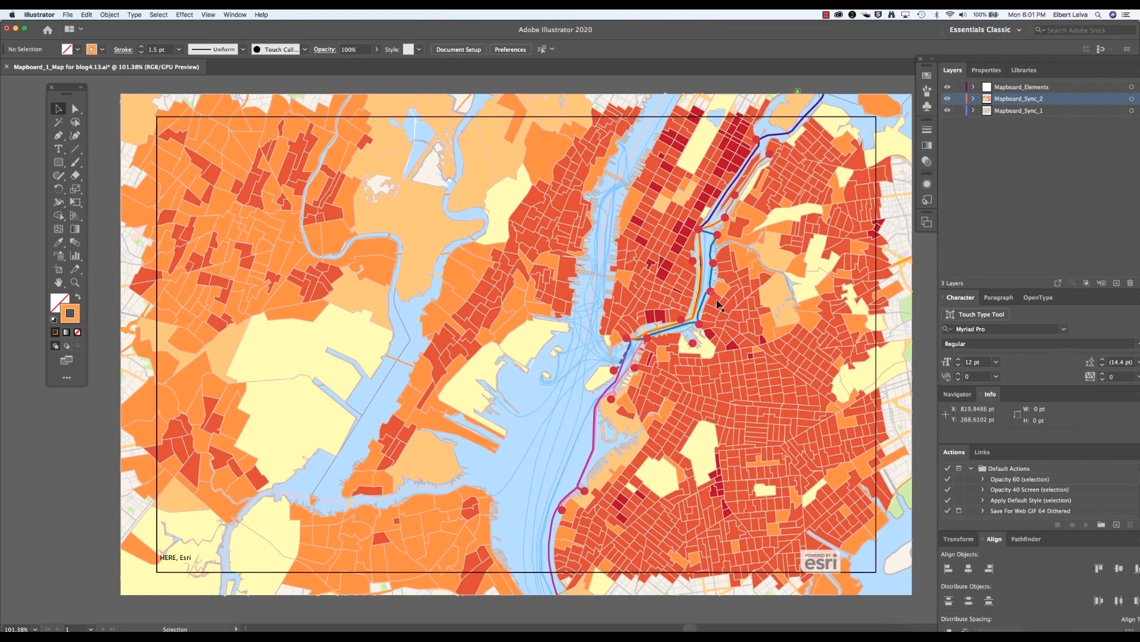
# Locate a ferry stop's sublayer within Mapboard_Sync_2, and toggle the visibility of the NYC ferry stations and routes sublayers to identify their artwork.
pyautogui.click(711, 292)
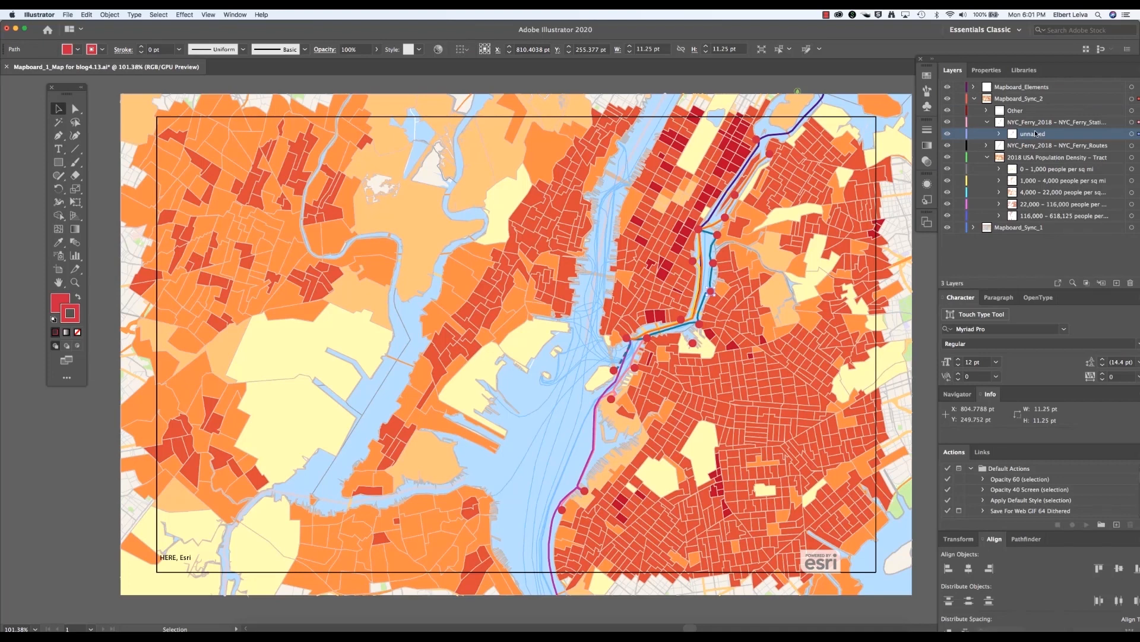
pyautogui.click(948, 122)
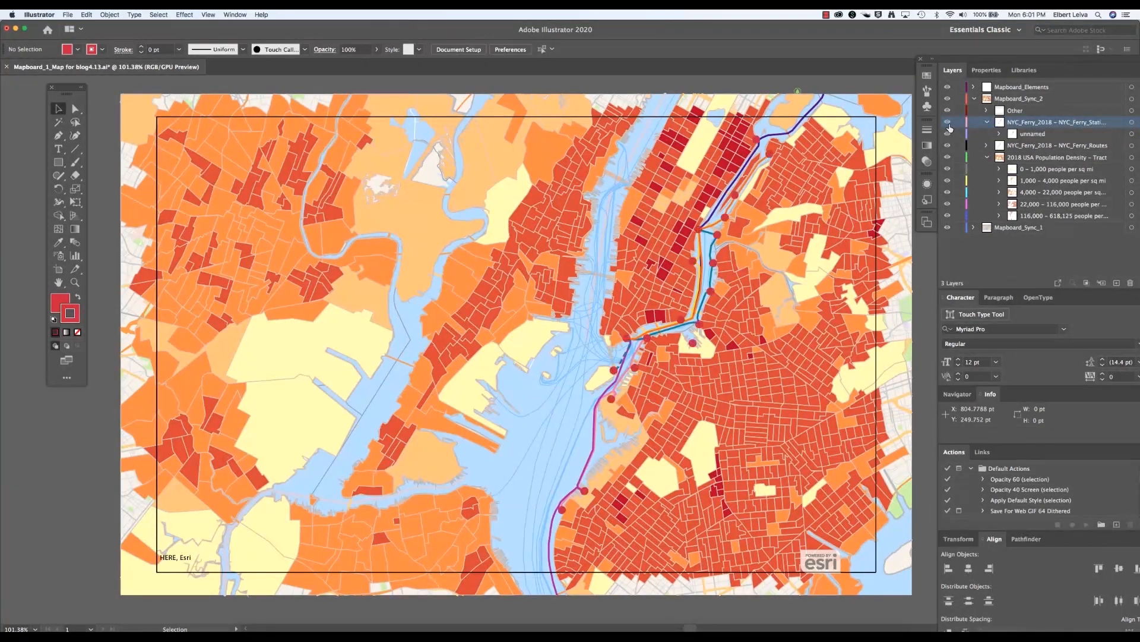
pyautogui.click(949, 123)
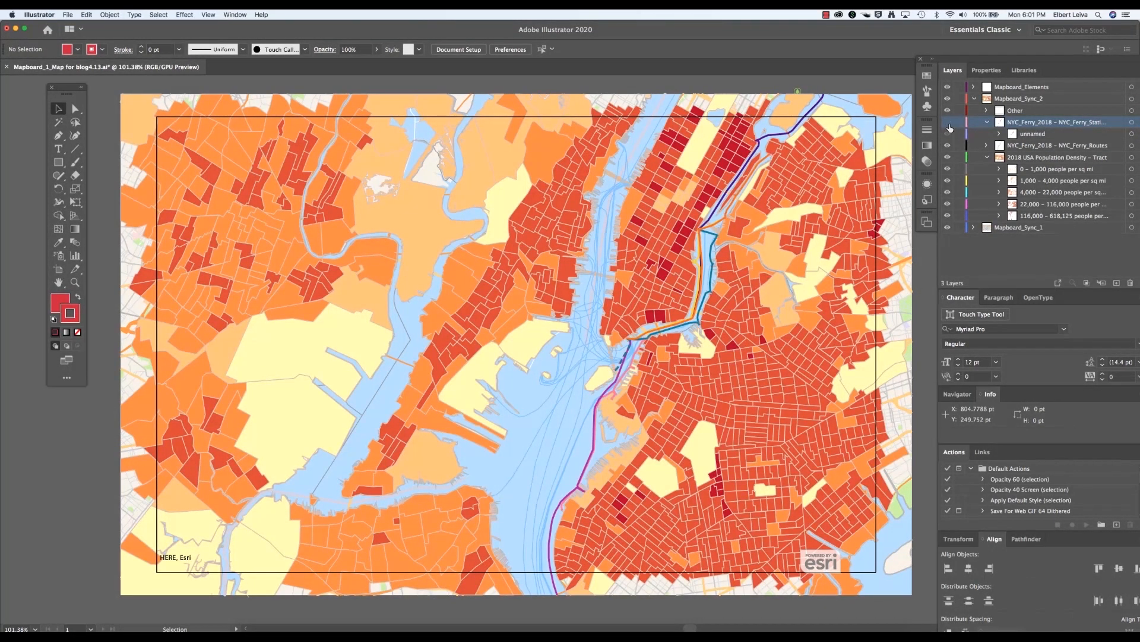
pyautogui.click(1040, 146)
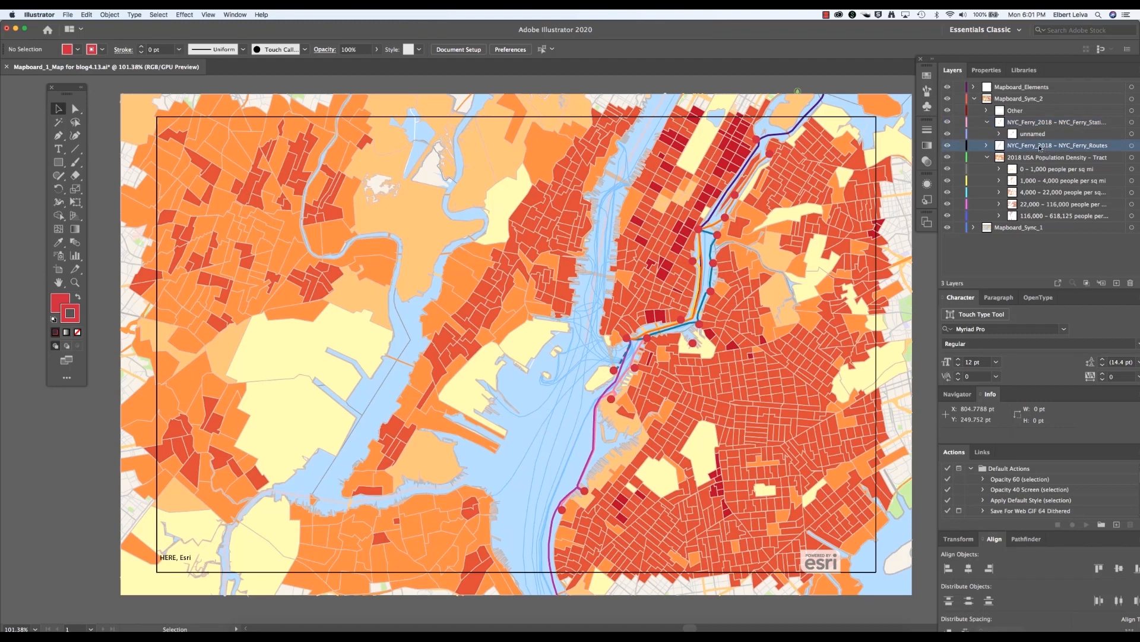
pyautogui.click(948, 146)
pyautogui.click(948, 146)
# Read the full name of the NYC ferry stations sublayer without renaming it, and toggle the ferry routes sublayer off and back on.
pyautogui.doubleClick(1087, 123)
pyautogui.press('Right')
pyautogui.press('Right')
pyautogui.press('Right')
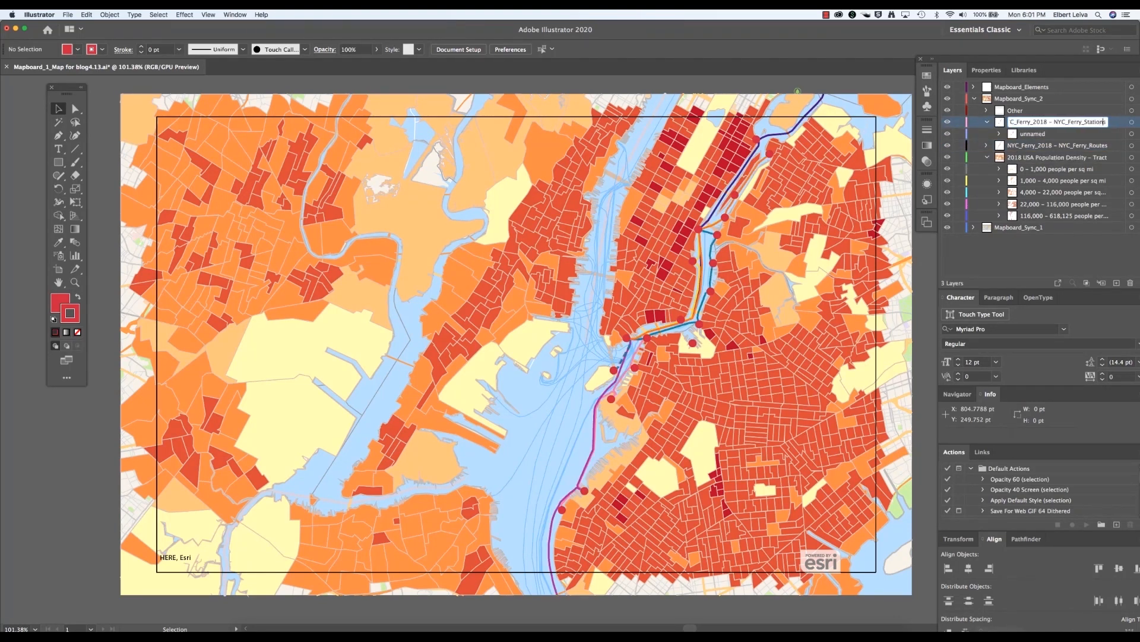
pyautogui.click(1059, 148)
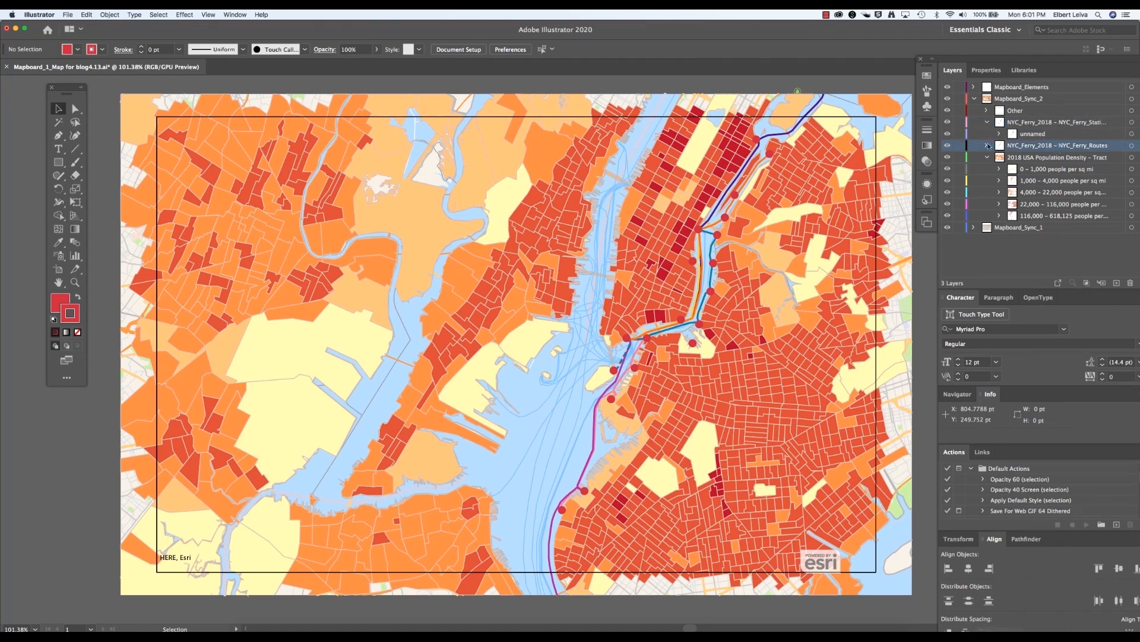
pyautogui.click(948, 146)
pyautogui.click(948, 146)
# Move the NYC ferry stations and routes sublayers out of Mapboard_Sync_2 to the top level above it, and check the routes layer's visibility.
pyautogui.click(988, 123)
pyautogui.click(1017, 124)
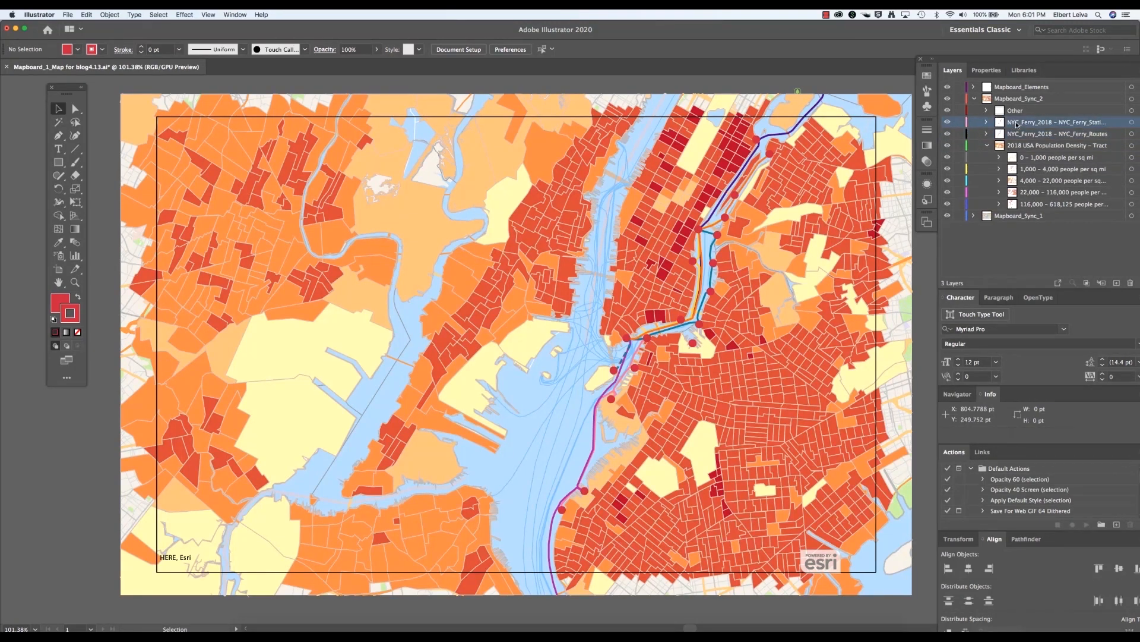
pyautogui.keyDown('shift'); pyautogui.click(1024, 134); pyautogui.keyUp('shift')
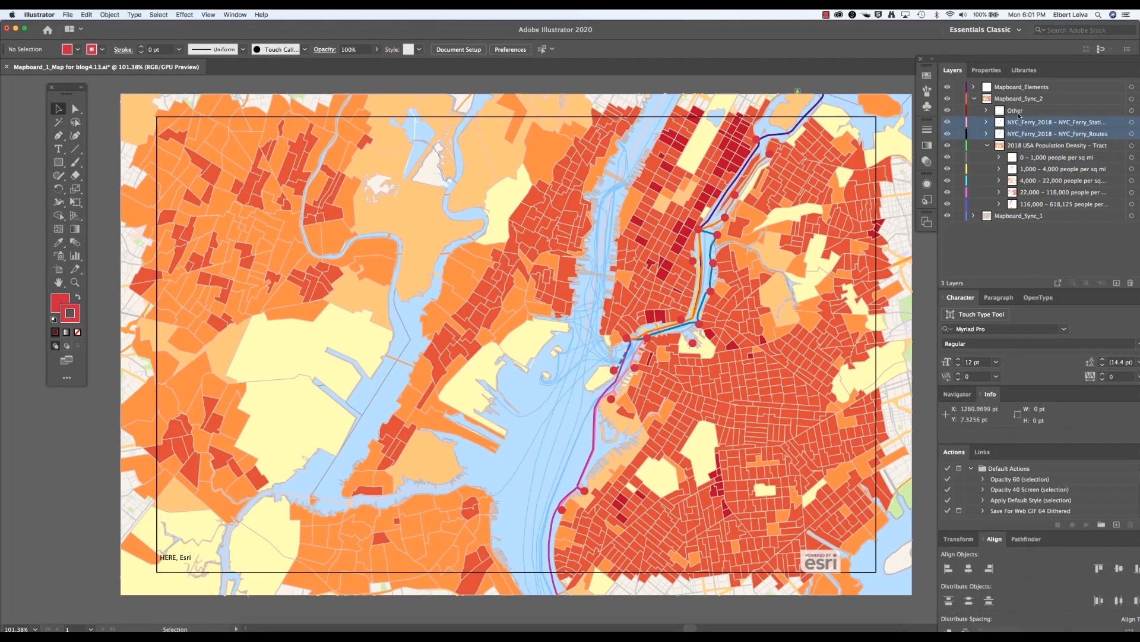
pyautogui.moveTo(1020, 121); pyautogui.dragTo(1012, 94)
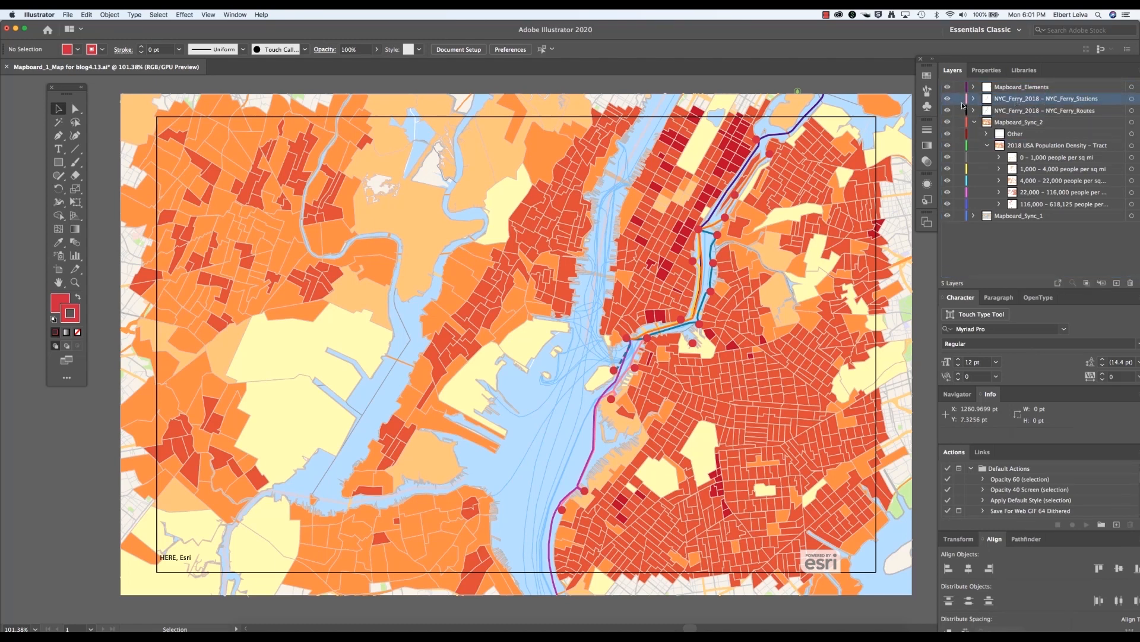
pyautogui.click(948, 111)
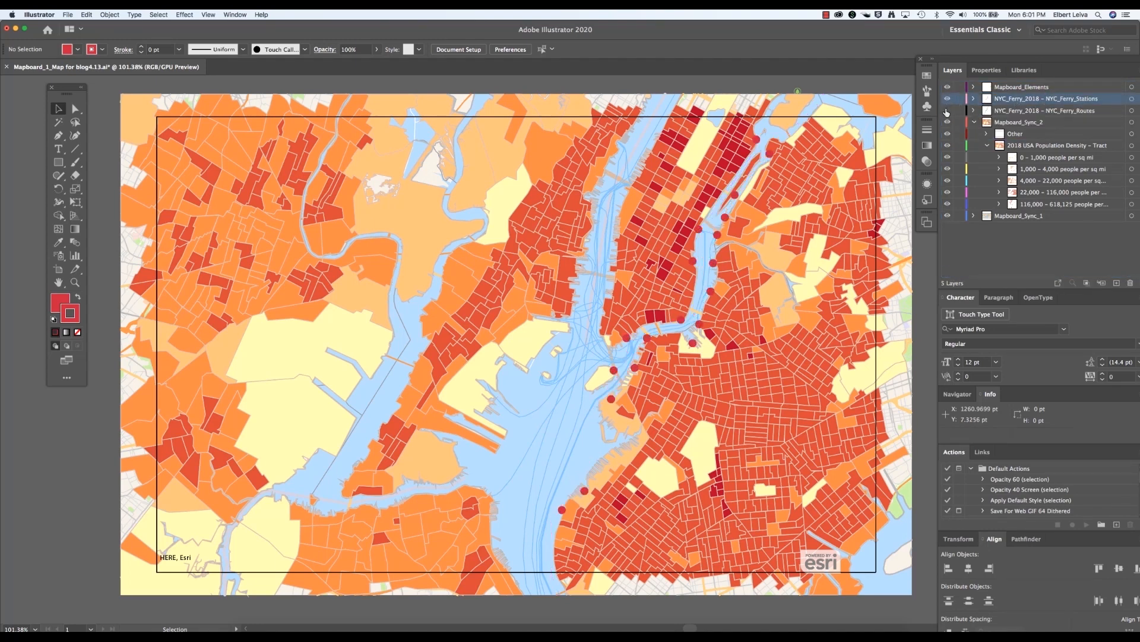
pyautogui.click(948, 110)
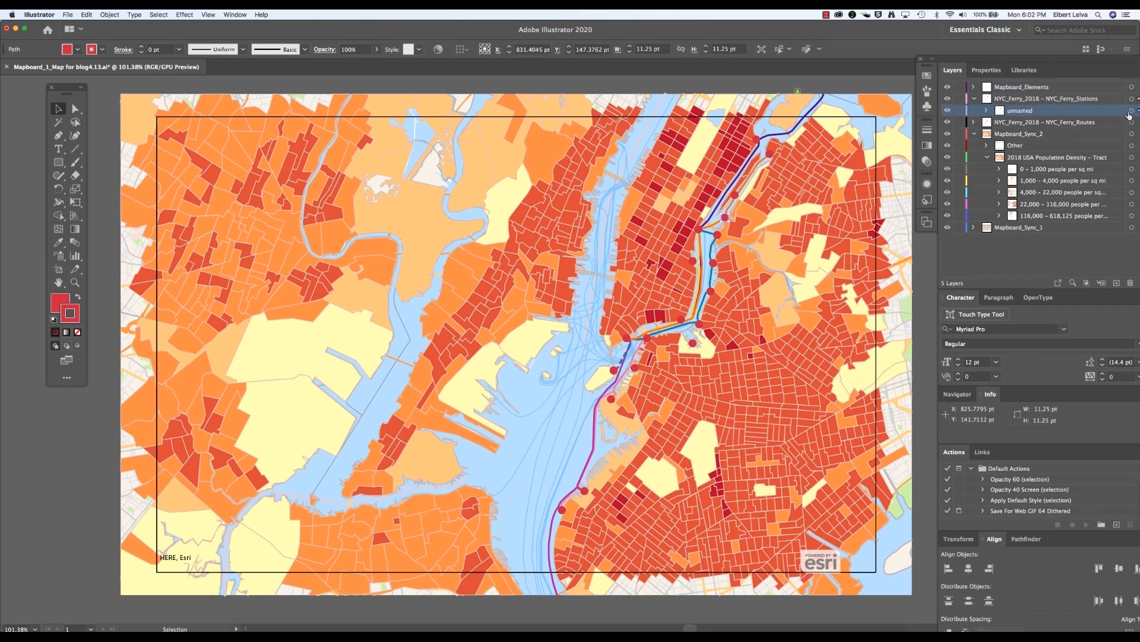
# Select all artwork in the ferry stations sublayer and set its fill color to blue 2A73F4.
pyautogui.click(1133, 112)
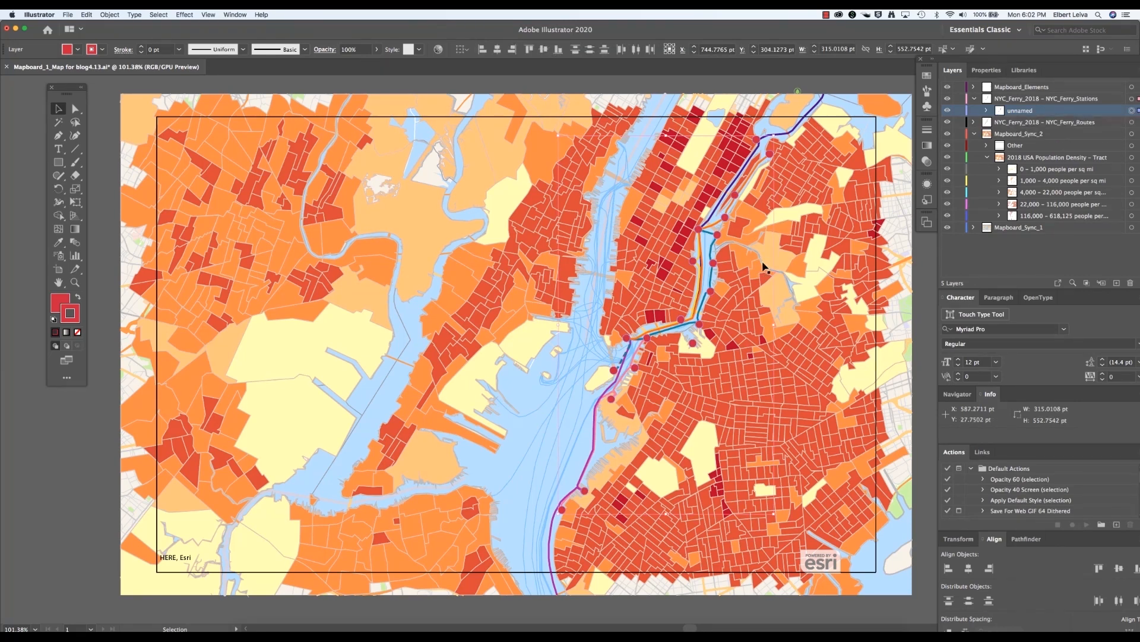
pyautogui.doubleClick(58, 300)
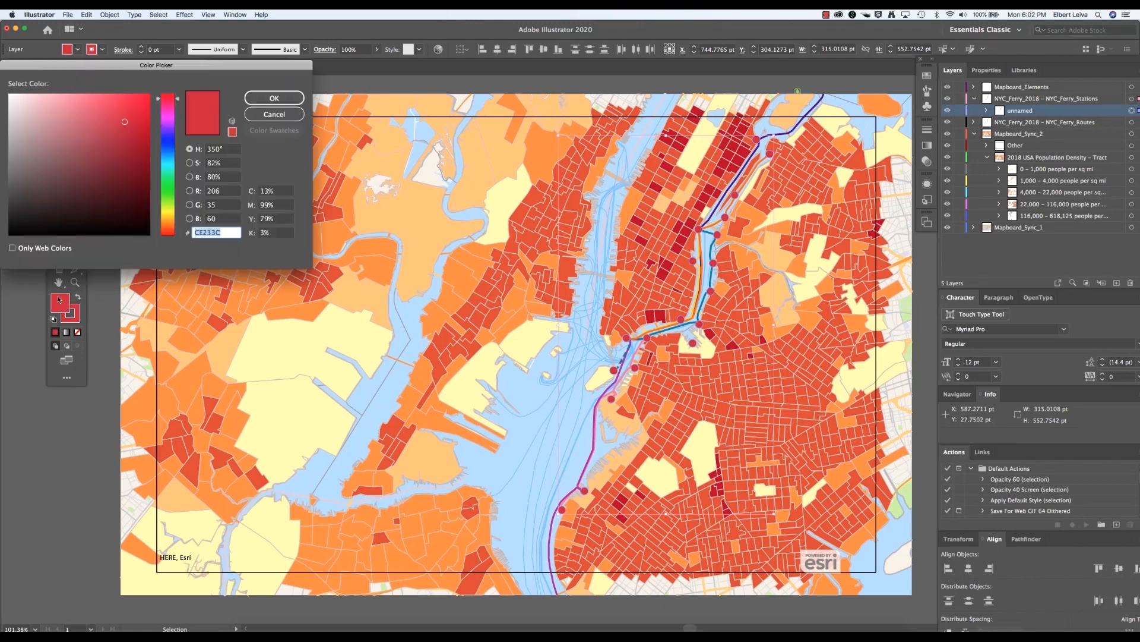
pyautogui.click(173, 141)
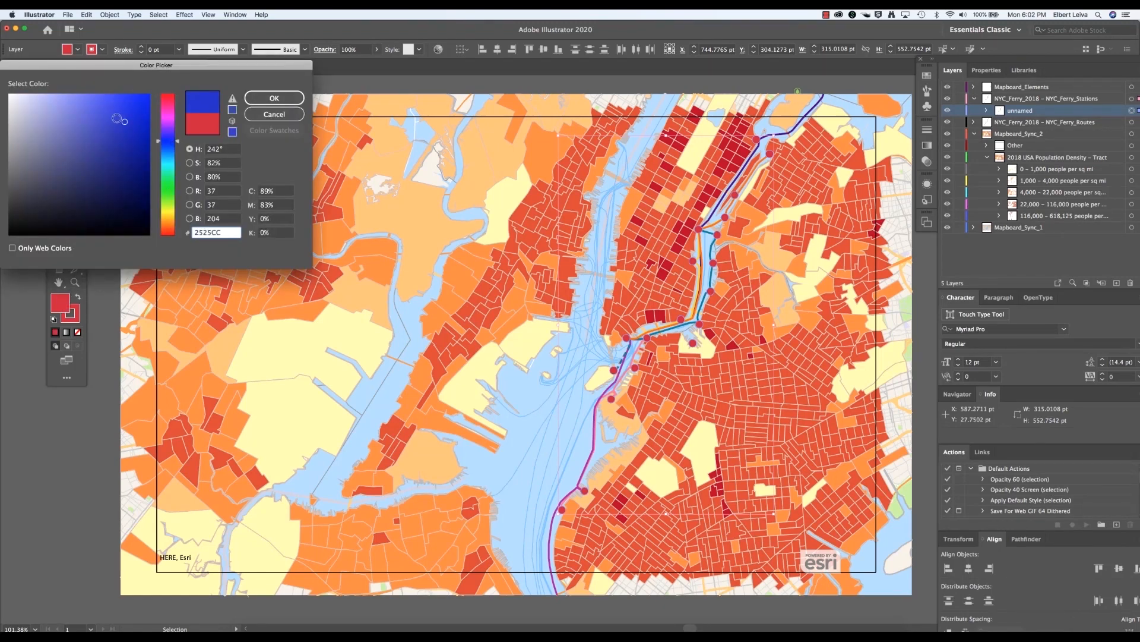
pyautogui.click(112, 112)
pyautogui.click(99, 109)
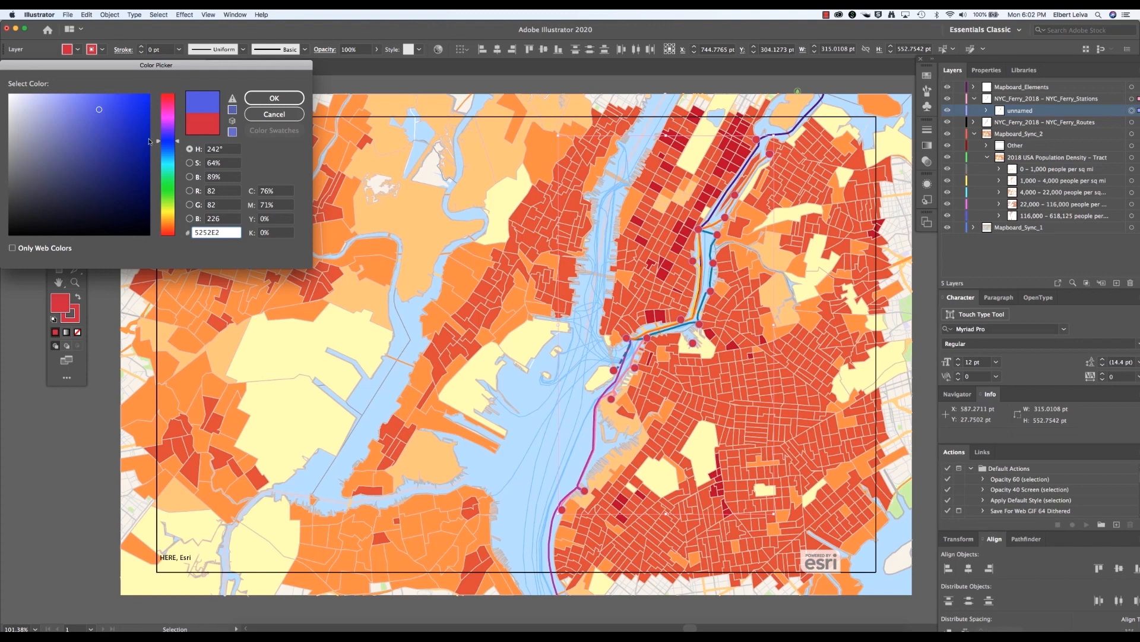
pyautogui.click(163, 149)
pyautogui.click(126, 100)
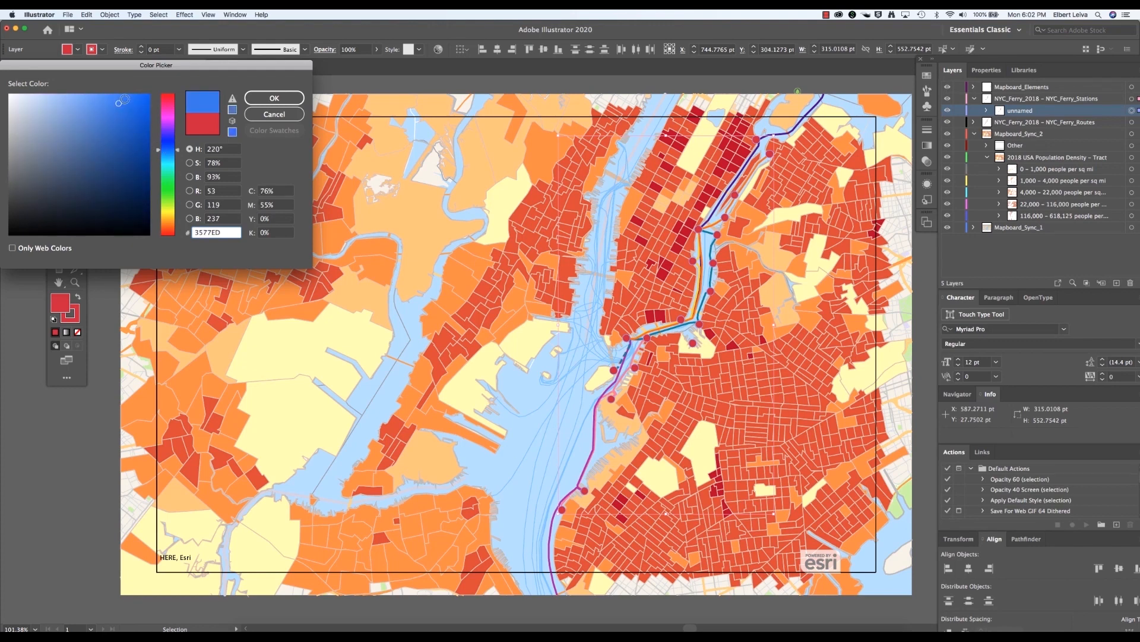
pyautogui.doubleClick(223, 232)
pyautogui.click(274, 98)
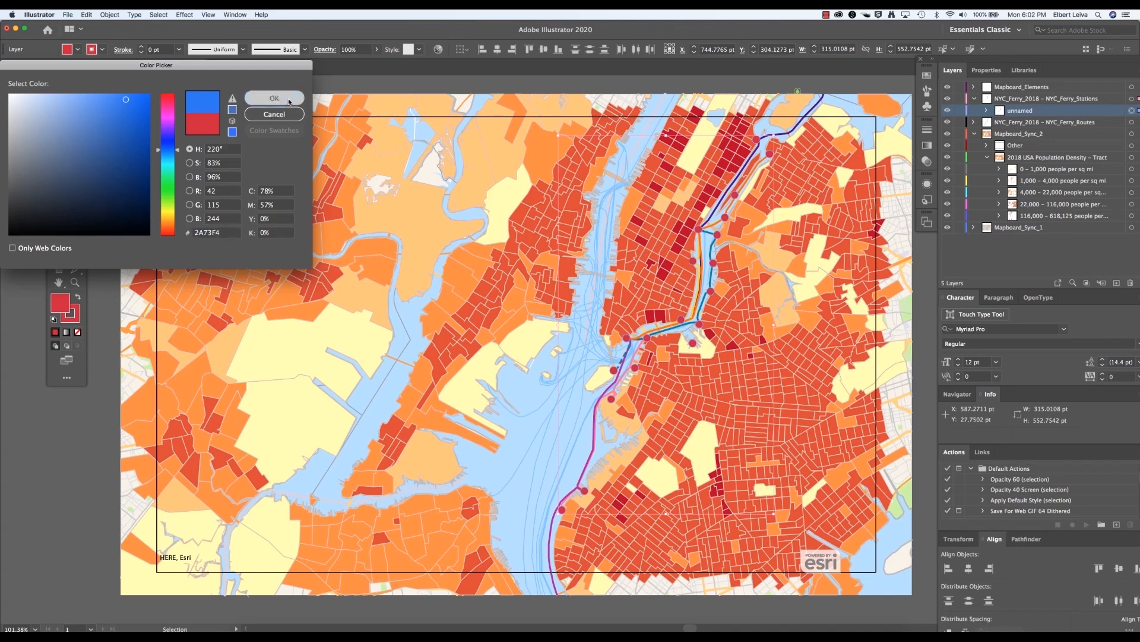
# Set the stroke color of the ferry station dots to white, RGB 255, 255, 255.
pyautogui.click(77, 322)
pyautogui.doubleClick(76, 322)
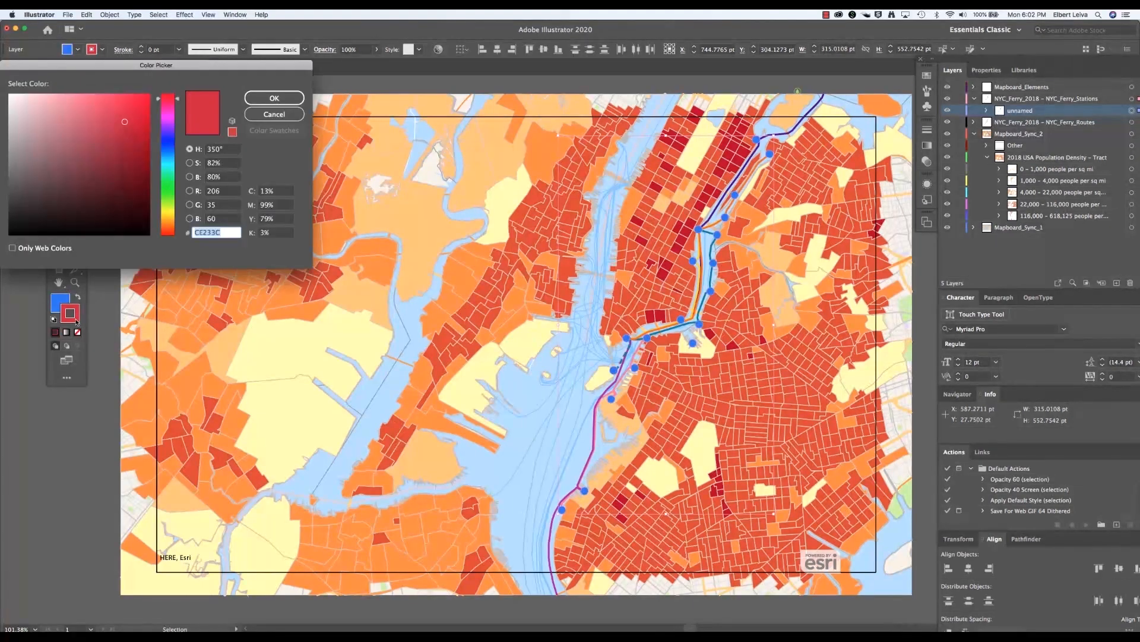
pyautogui.click(10, 96)
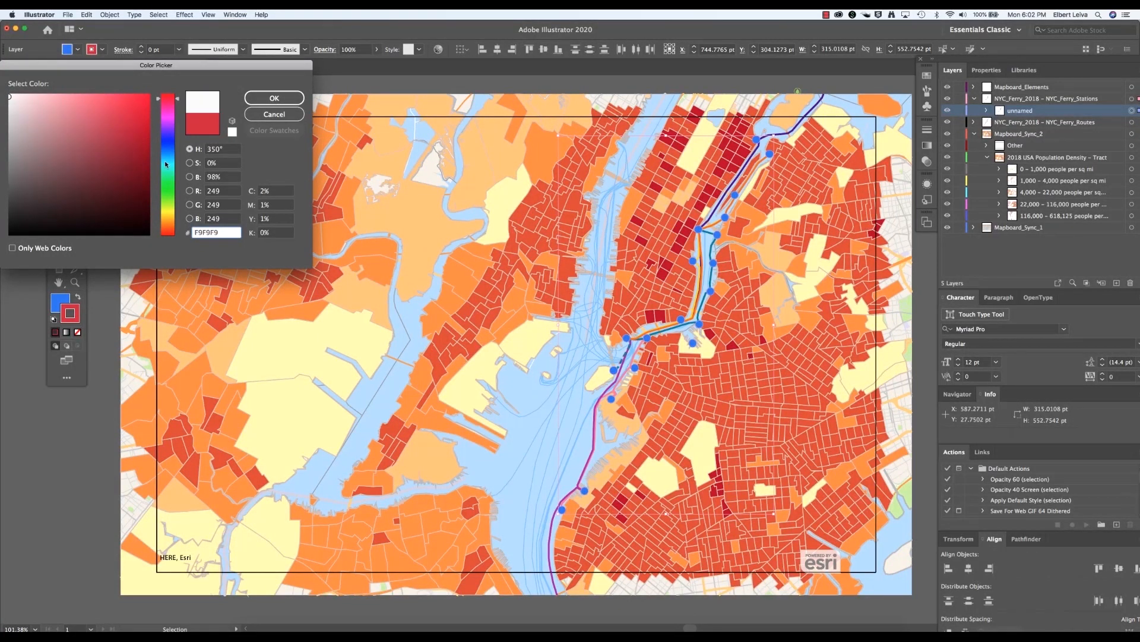
pyautogui.click(228, 195)
pyautogui.write('255')
pyautogui.press('Tab')
pyautogui.write('255')
pyautogui.press('Tab')
pyautogui.write('255')
pyautogui.press('Return')
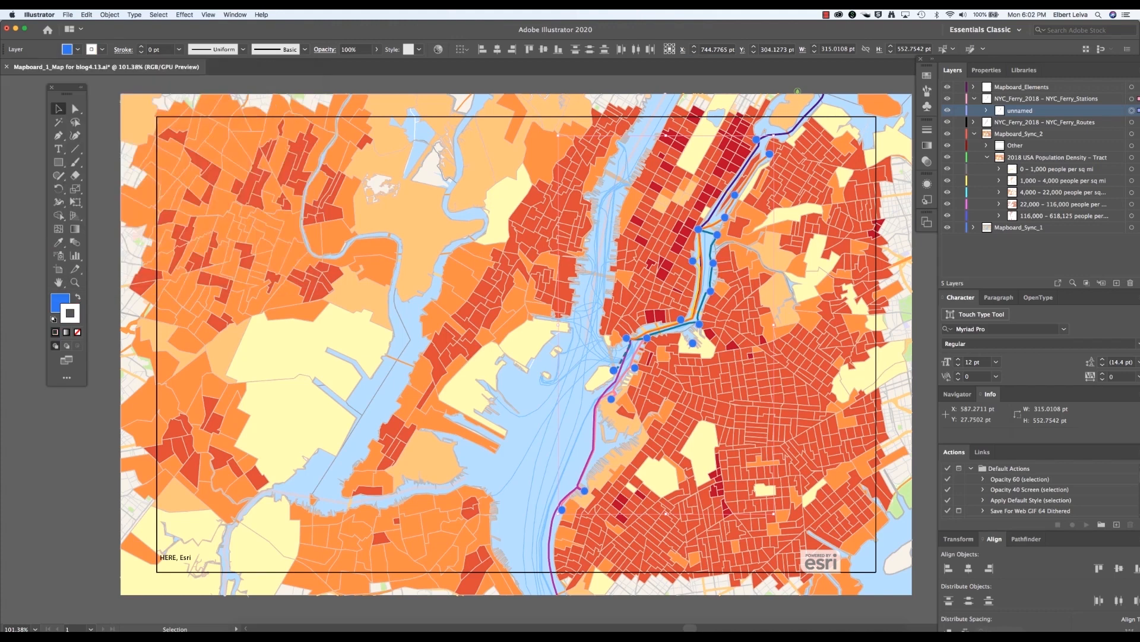
# Set the ferry station dots' stroke weight to 0.75 pt and deselect them.
pyautogui.click(141, 47)
pyautogui.click(141, 47)
pyautogui.click(141, 47)
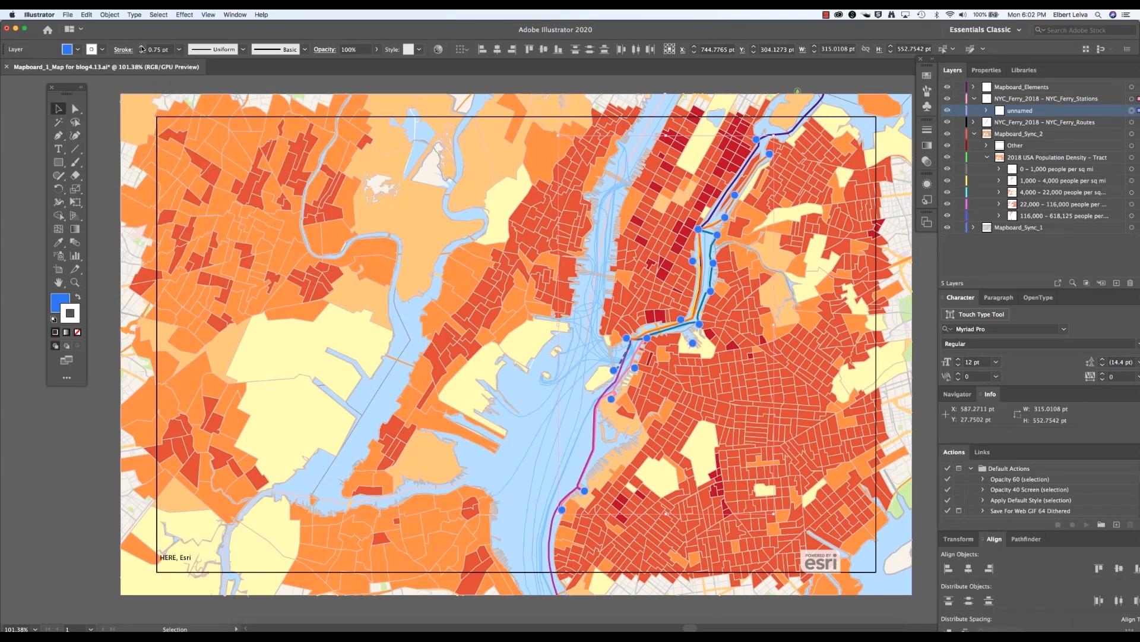
pyautogui.click(17, 181)
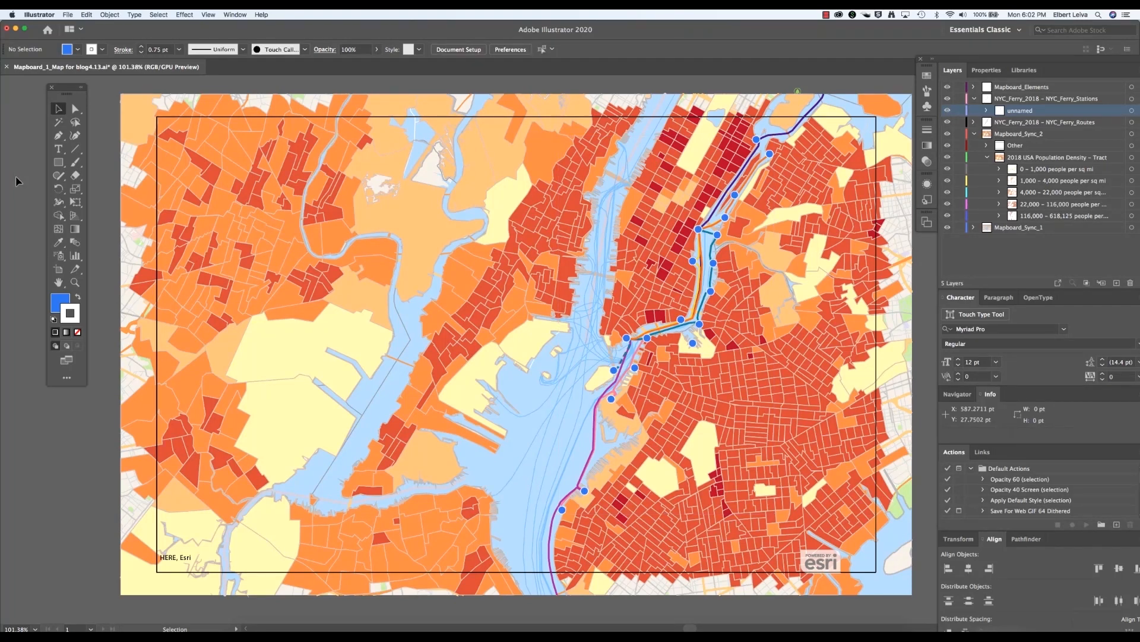
# Reselect all artwork in the ferry stations sublayer, scale it uniformly to 98%, and deselect it.
pyautogui.click(1131, 110)
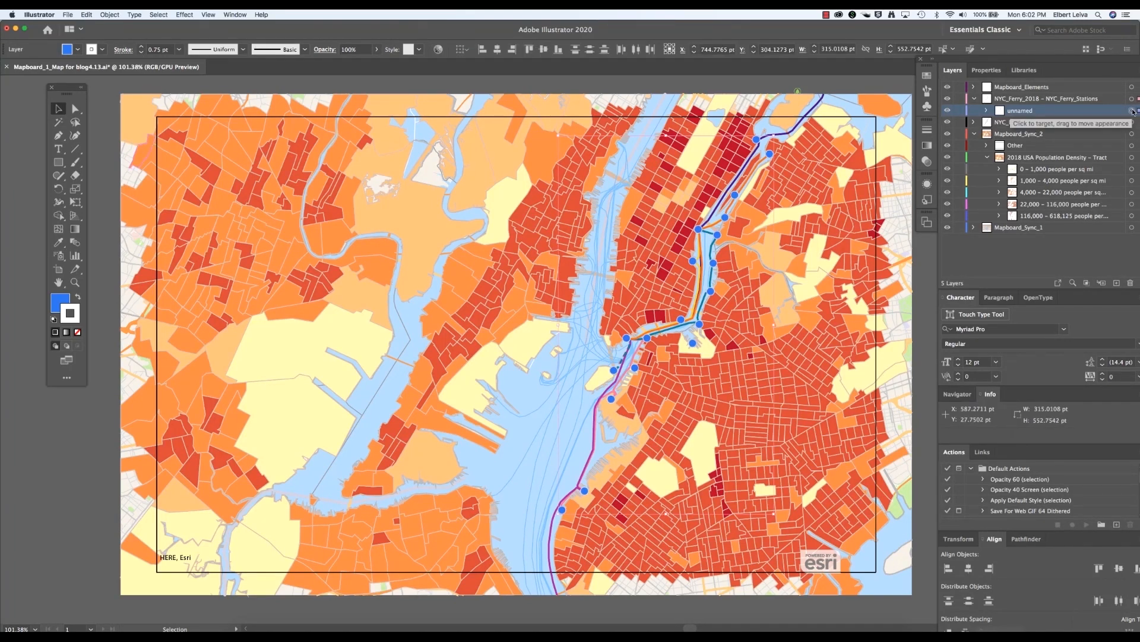
pyautogui.click(155, 14)
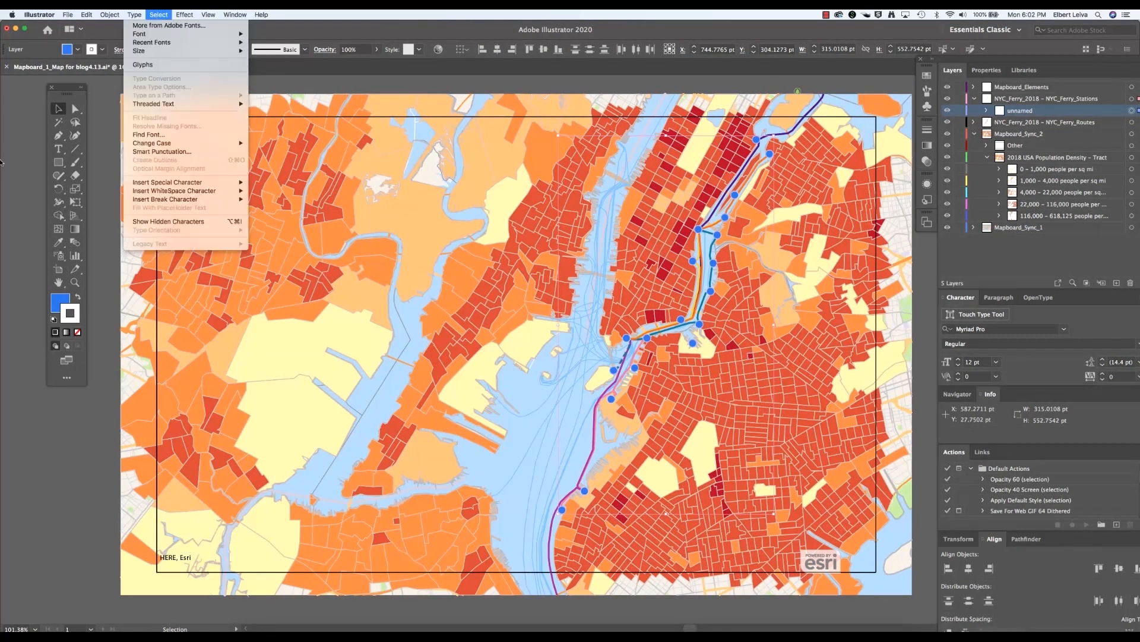
pyautogui.doubleClick(75, 188)
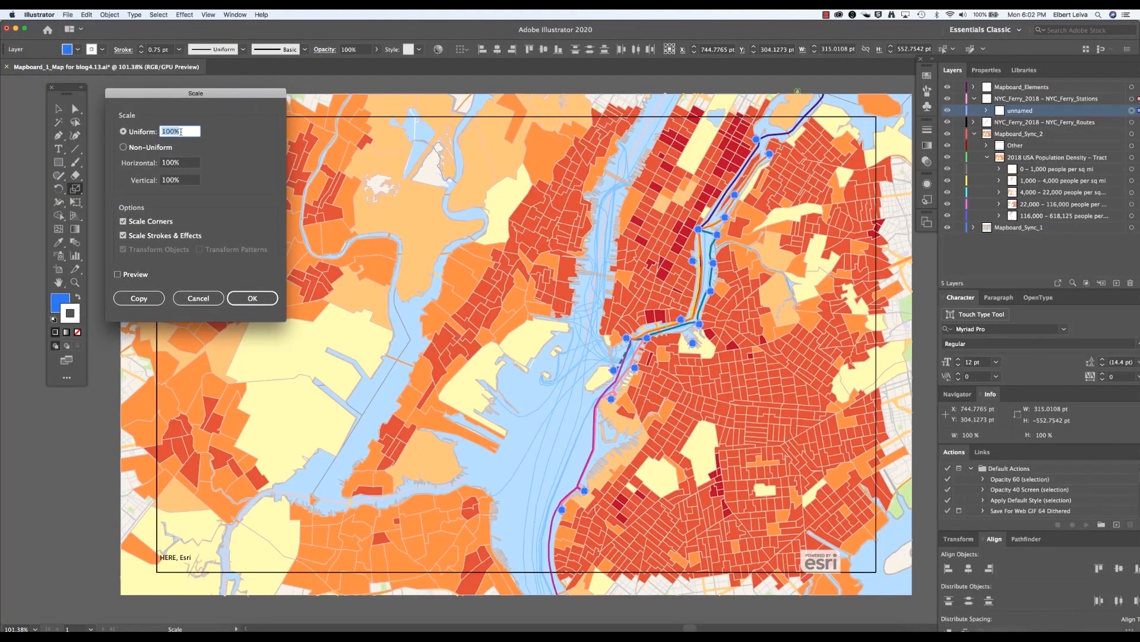
pyautogui.write('98')
pyautogui.press('Return')
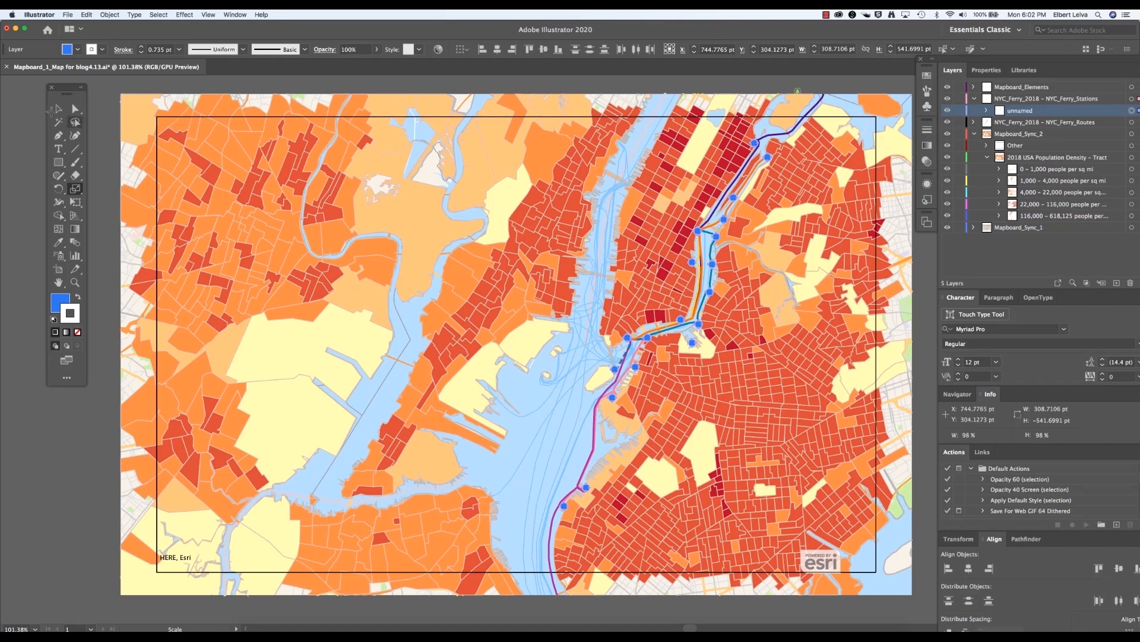
pyautogui.press('v')
pyautogui.click(38, 117)
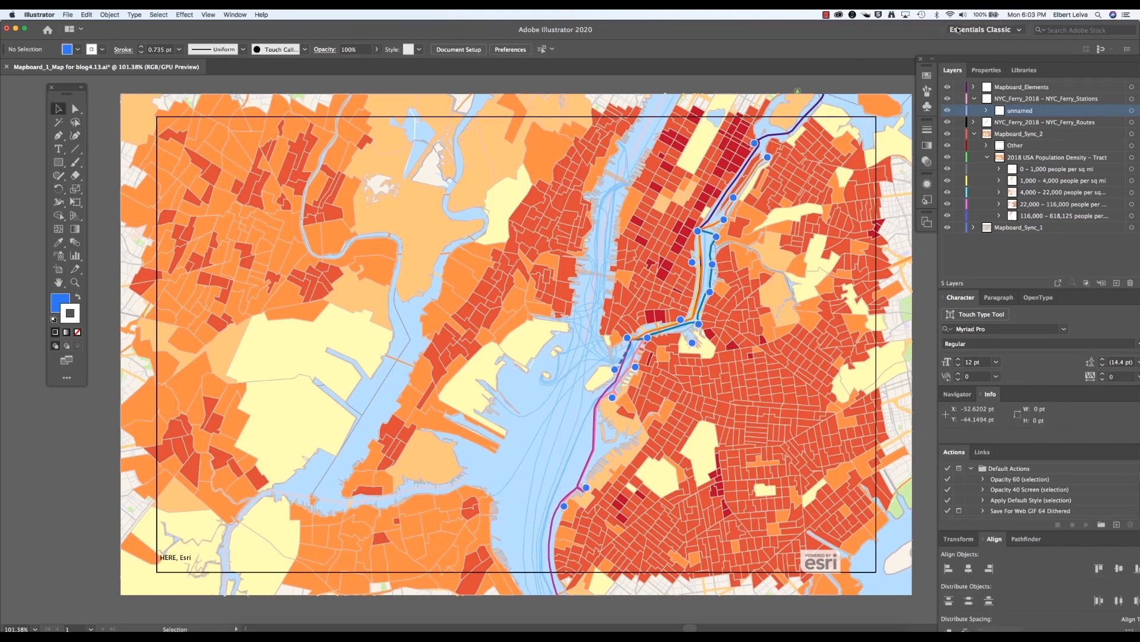
# Collapse the ferry stations layer and toggle the ferry routes layer off and back on to check its artwork.
pyautogui.click(1076, 98)
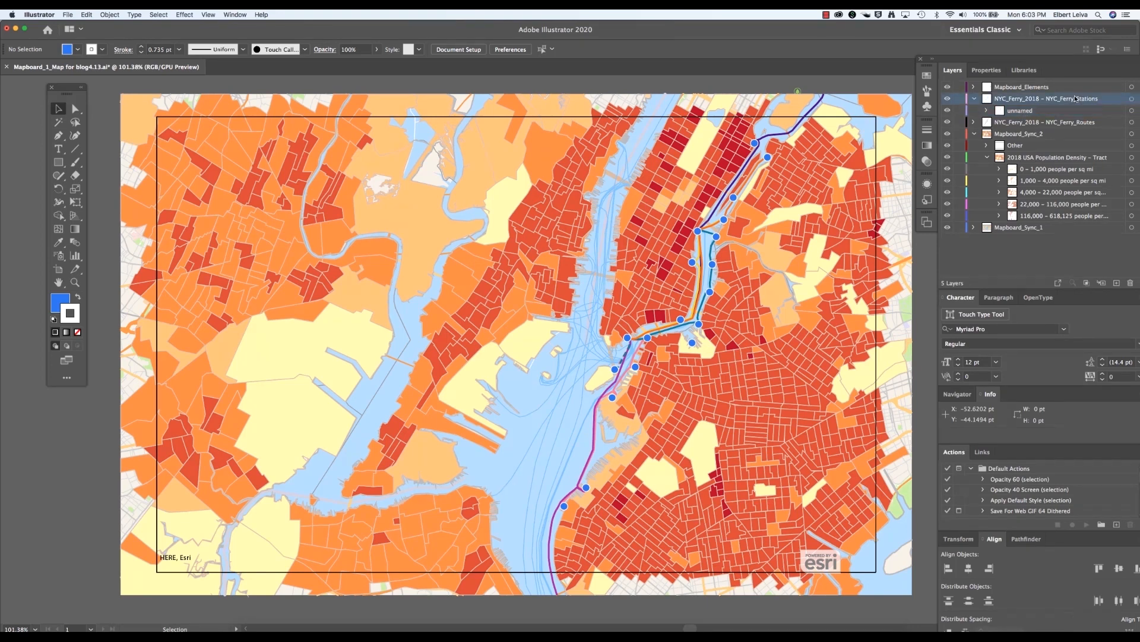
pyautogui.click(974, 100)
pyautogui.click(965, 111)
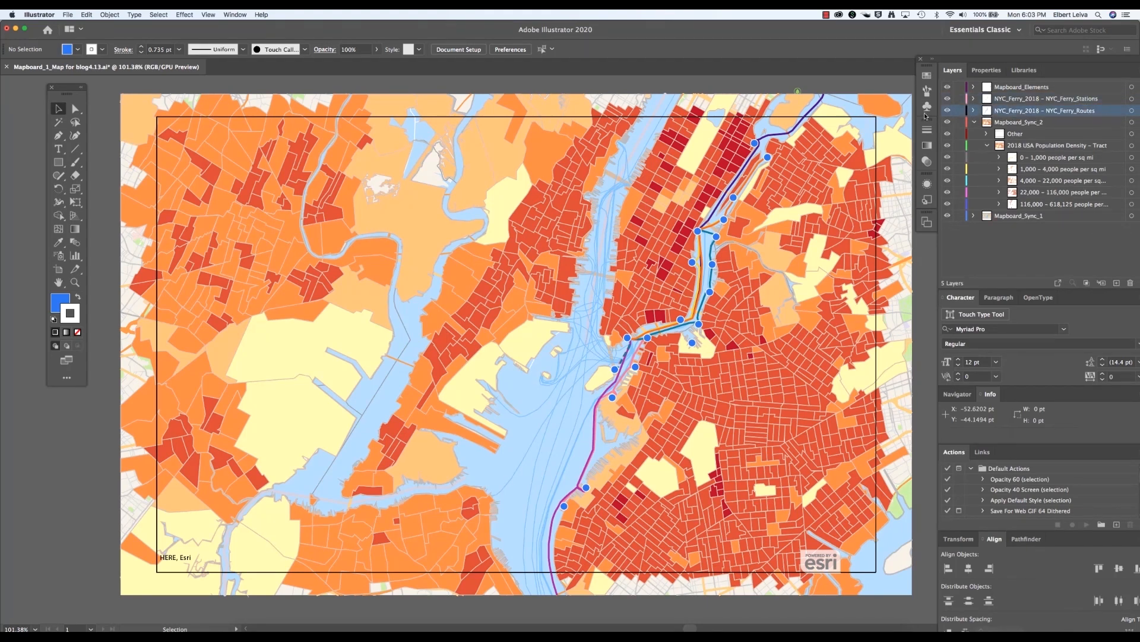
pyautogui.click(947, 112)
pyautogui.click(947, 111)
# Move the five population density class sublayers out of Mapboard_Sync_2 to the top level, directly below the NYC_Ferry_Routes layer.
pyautogui.click(1052, 160)
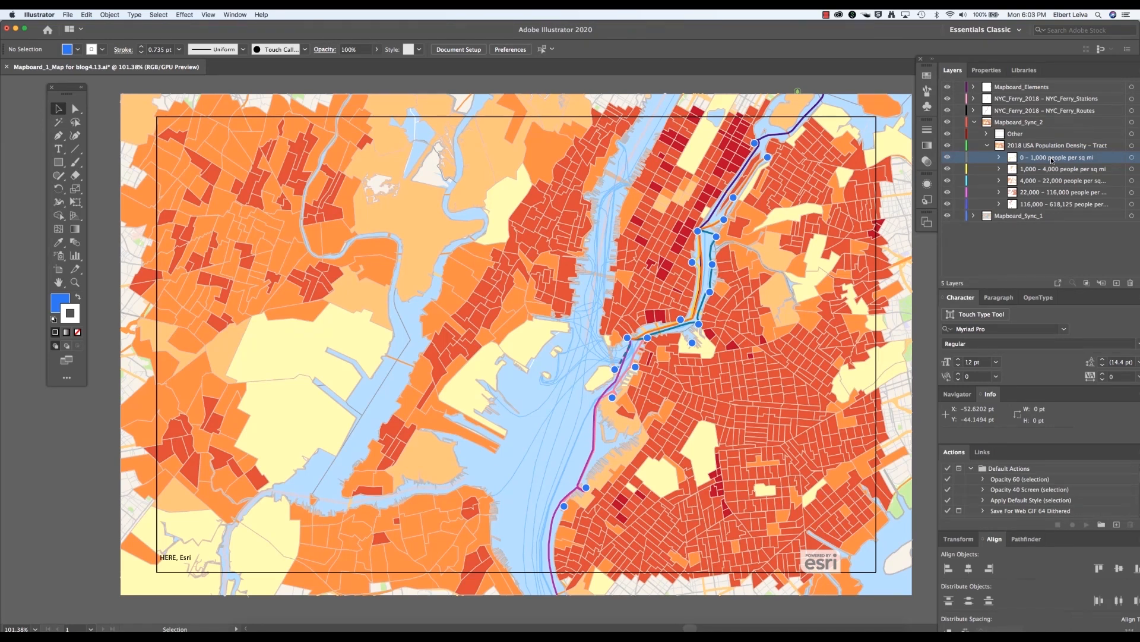
pyautogui.keyDown('shift'); pyautogui.click(1040, 202); pyautogui.keyUp('shift')
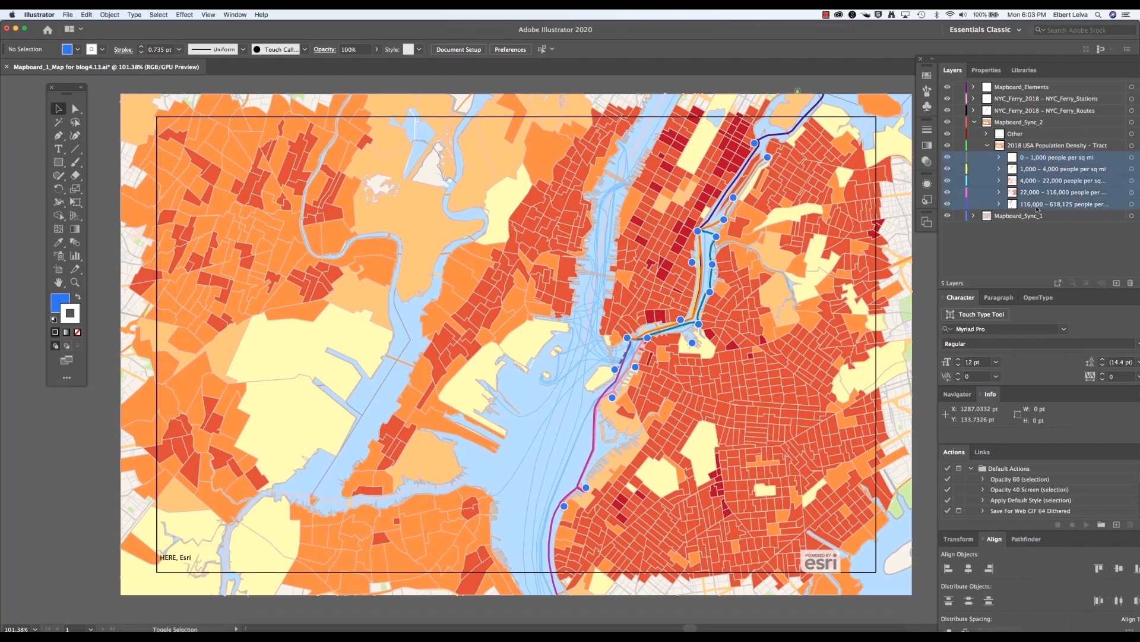
pyautogui.click(1038, 159)
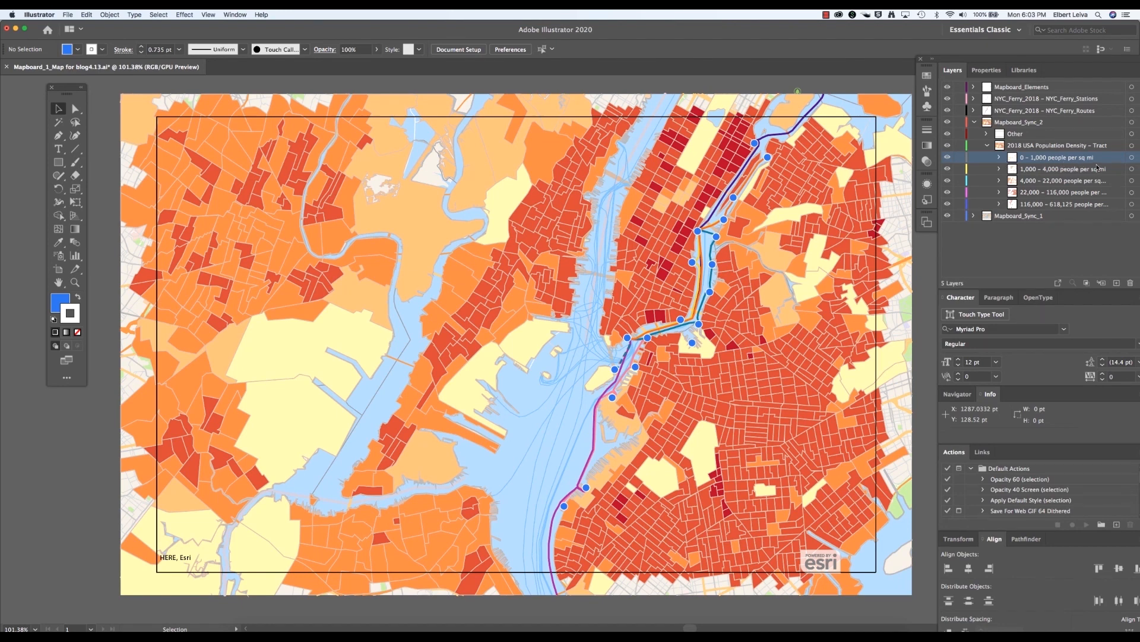
pyautogui.keyDown('shift'); pyautogui.click(1057, 205); pyautogui.keyUp('shift')
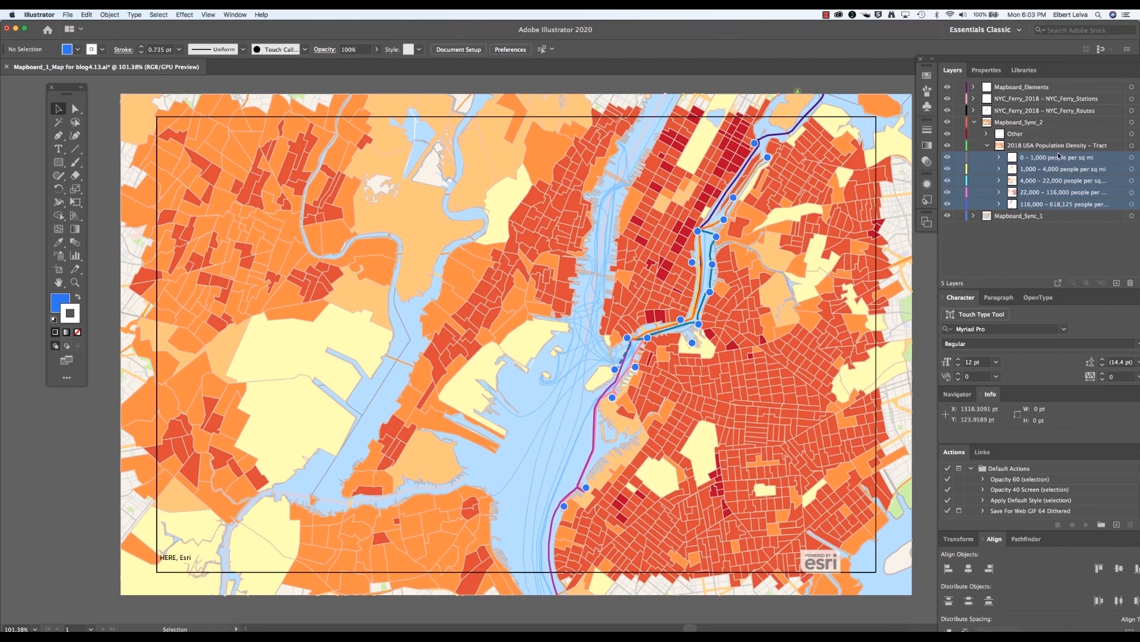
pyautogui.moveTo(1058, 156); pyautogui.dragTo(1045, 117)
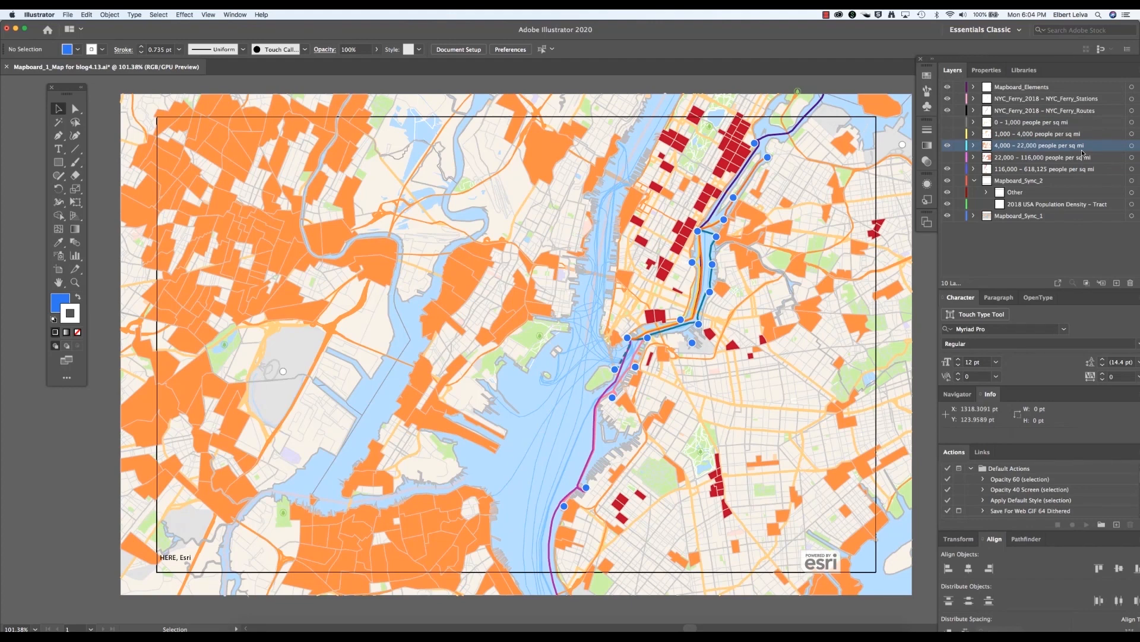
# Try shifting a single orange census tract west of the Hudson River, and undo the move.
pyautogui.click(373, 270)
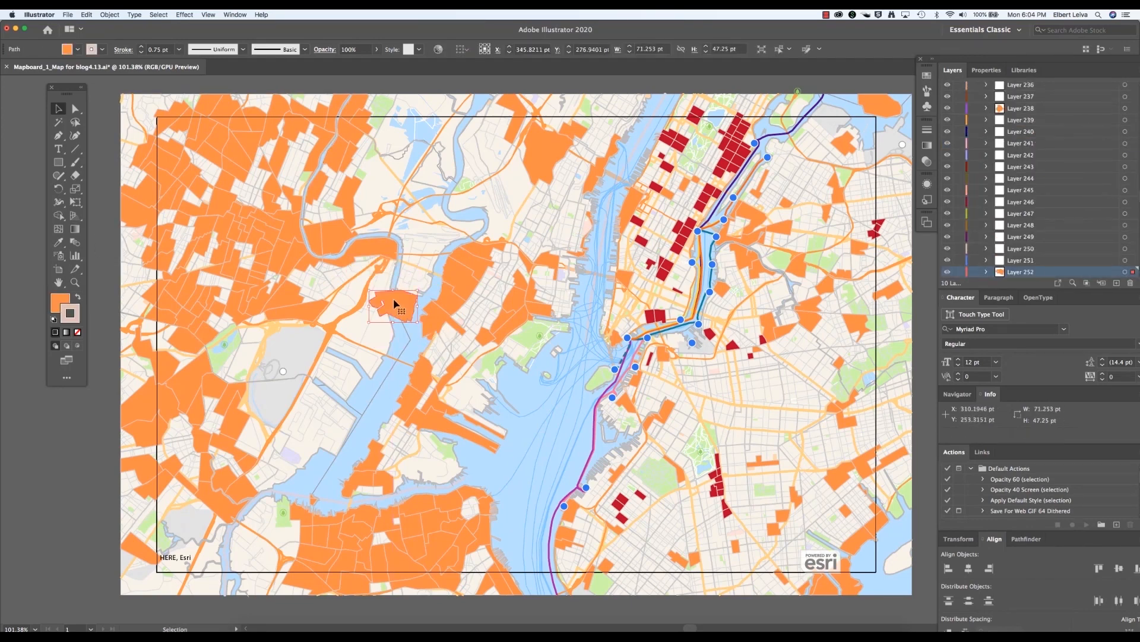
pyautogui.click(456, 275)
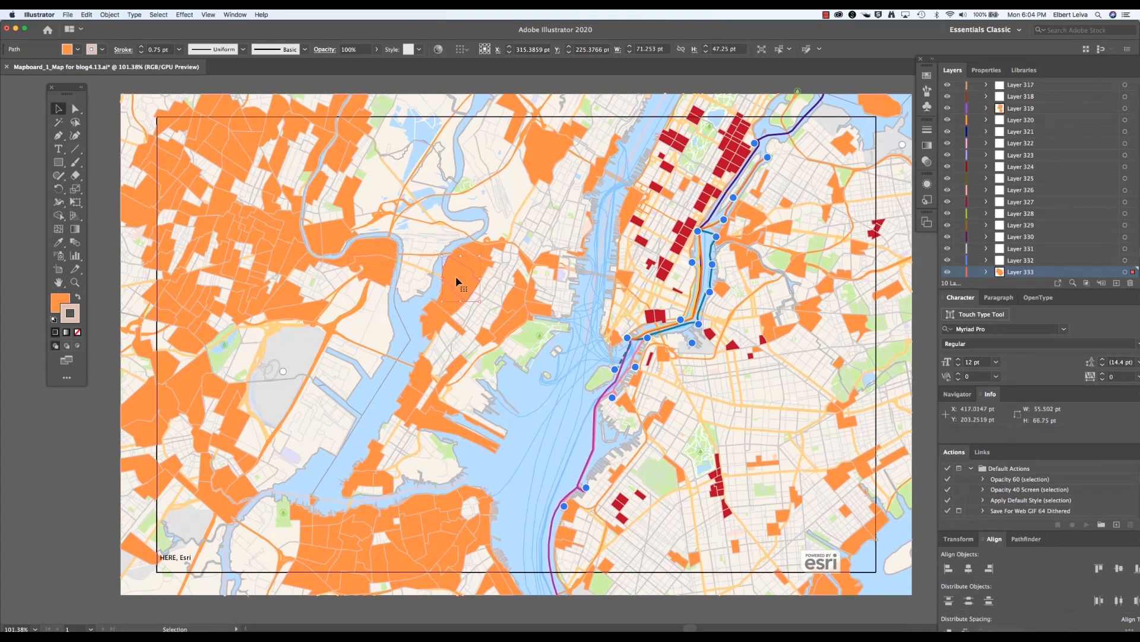
pyautogui.moveTo(458, 278); pyautogui.dragTo(425, 279)
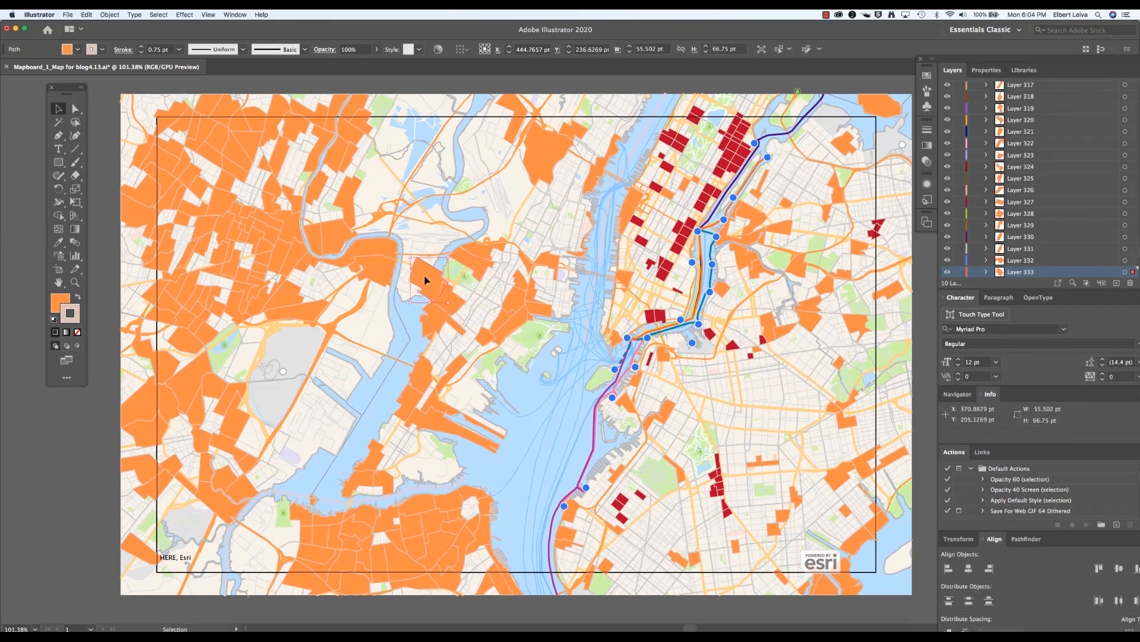
pyautogui.press('super+z')
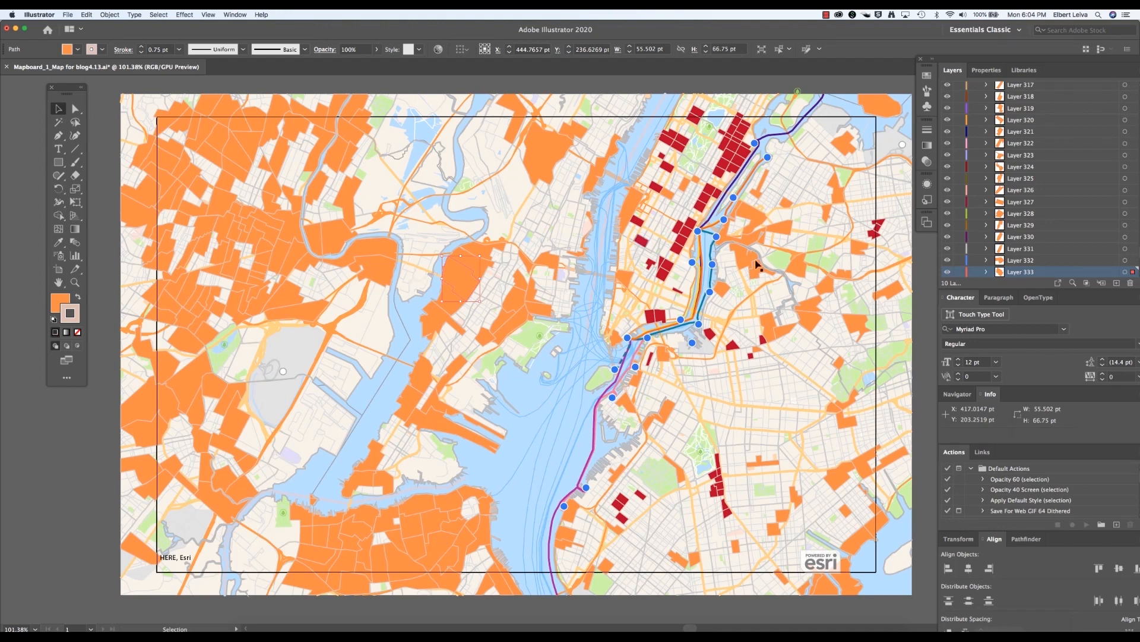
# Select the 4,000 – 22,000 people per sq mi layer and apply Release to Layers (Sequence) to it.
pyautogui.scroll(10, 1063, 181)
pyautogui.scroll(20, 1064, 182)
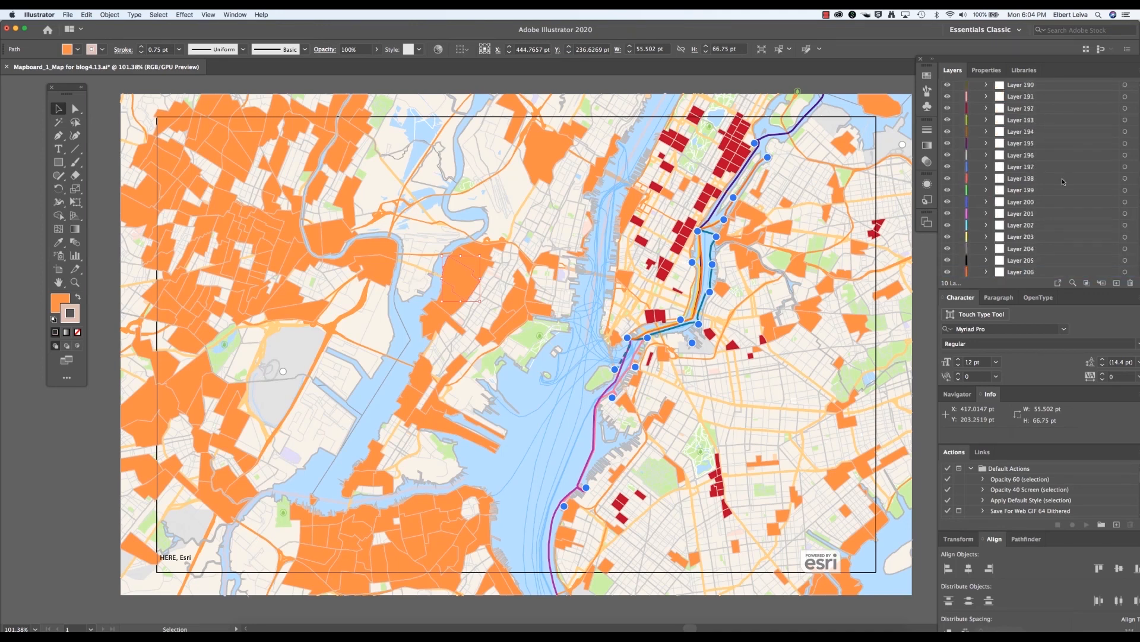
pyautogui.click(1018, 157)
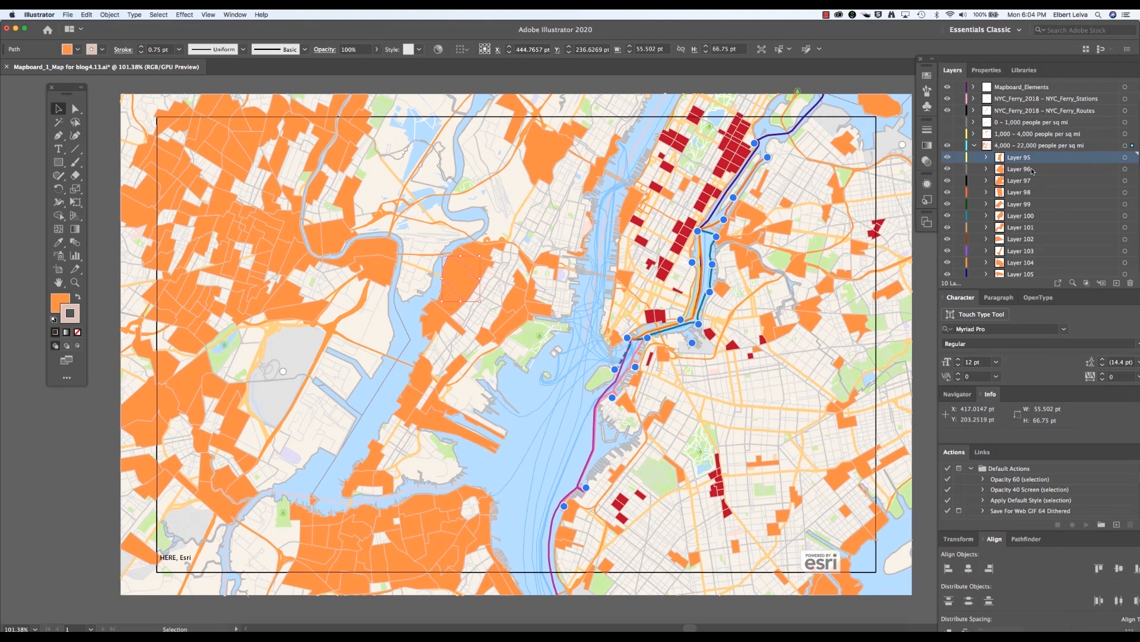
pyautogui.click(1040, 147)
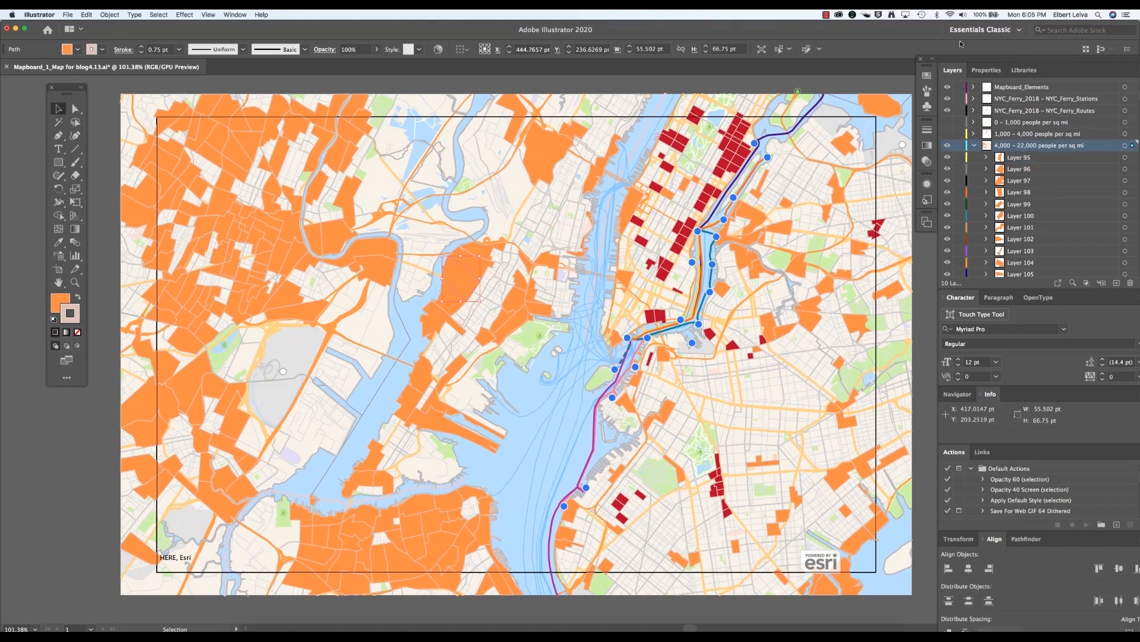
pyautogui.moveTo(959, 59); pyautogui.dragTo(921, 58)
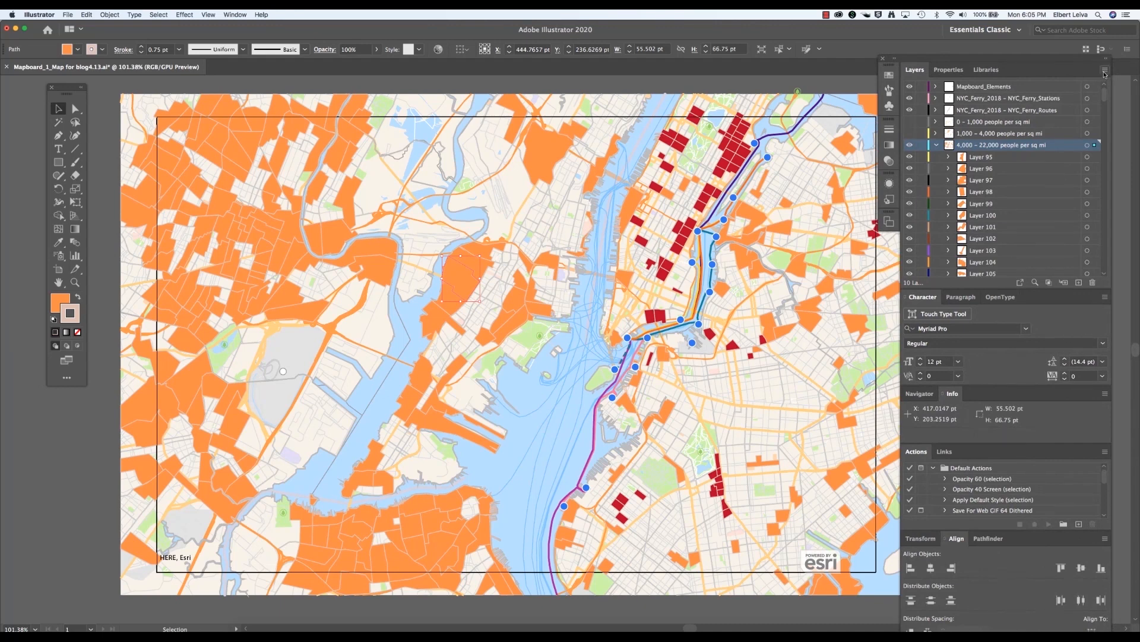
pyautogui.click(1105, 70)
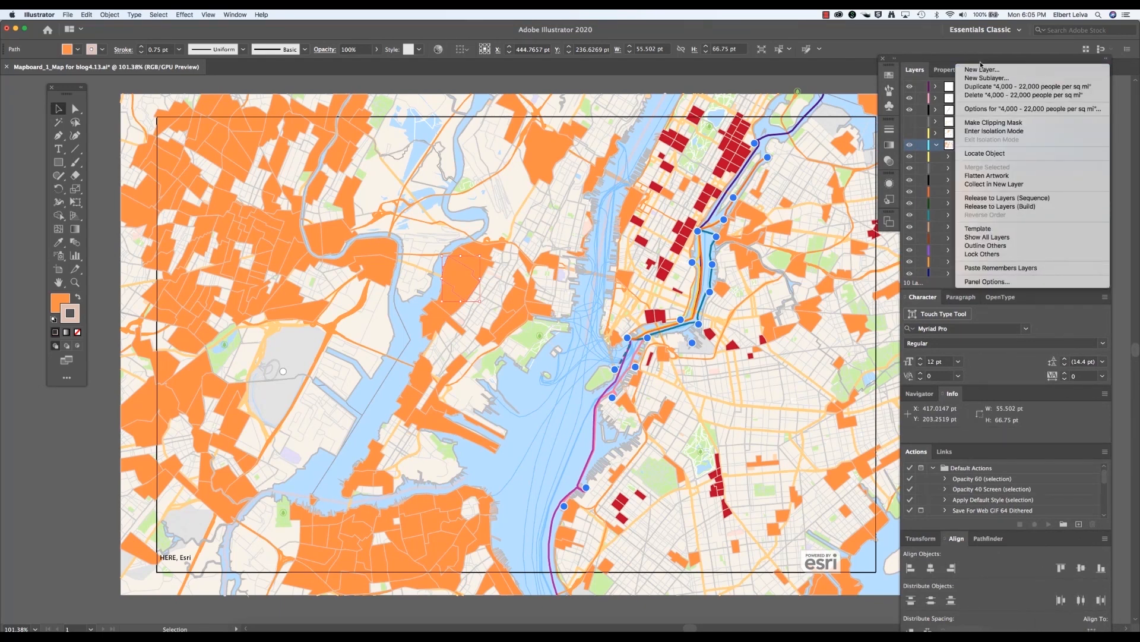
pyautogui.click(1103, 61)
pyautogui.click(1105, 70)
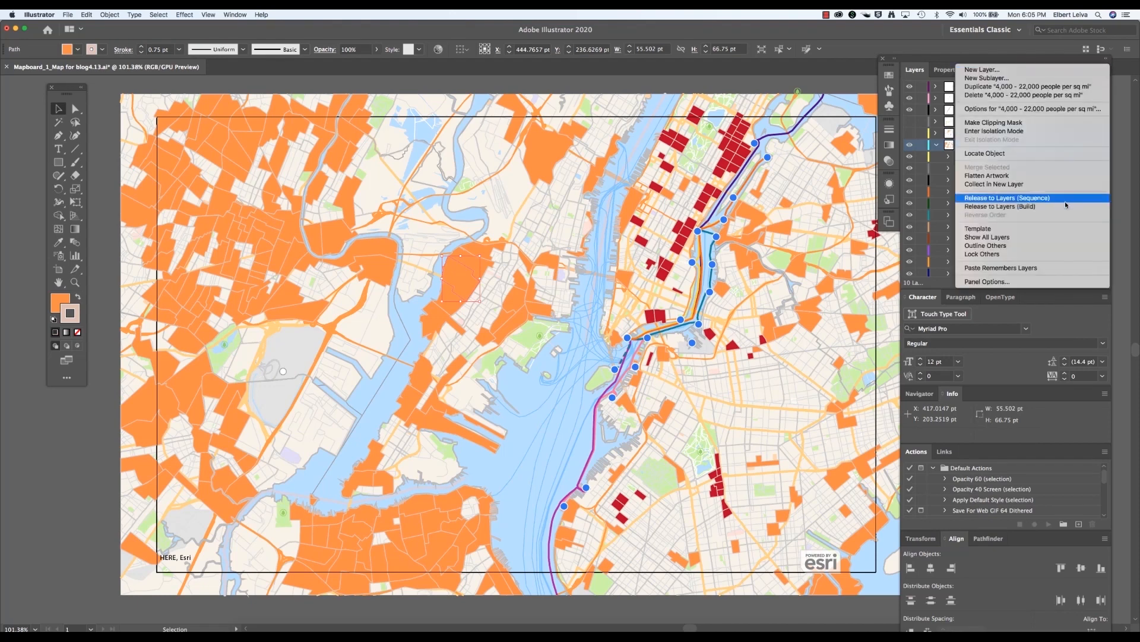
pyautogui.click(981, 201)
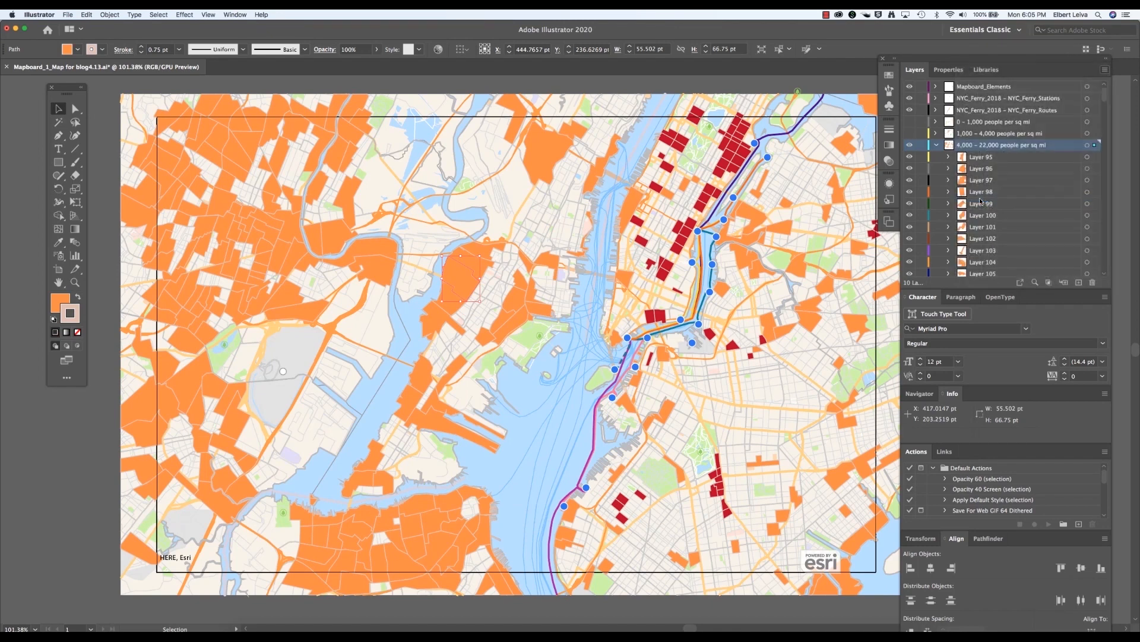
# Move all released sublayers, Layer 345 through Layer 594, out of the 4,000 – 22,000 layer to the top level below the 1,000 – 4,000 layer.
pyautogui.click(988, 159)
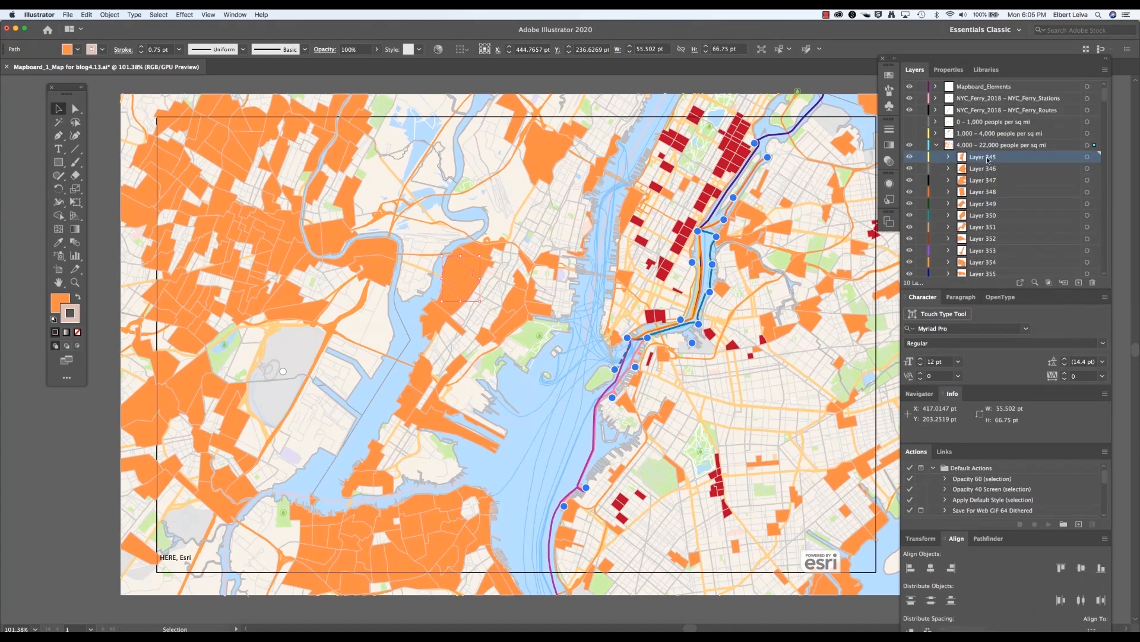
pyautogui.scroll(-20, 996, 215)
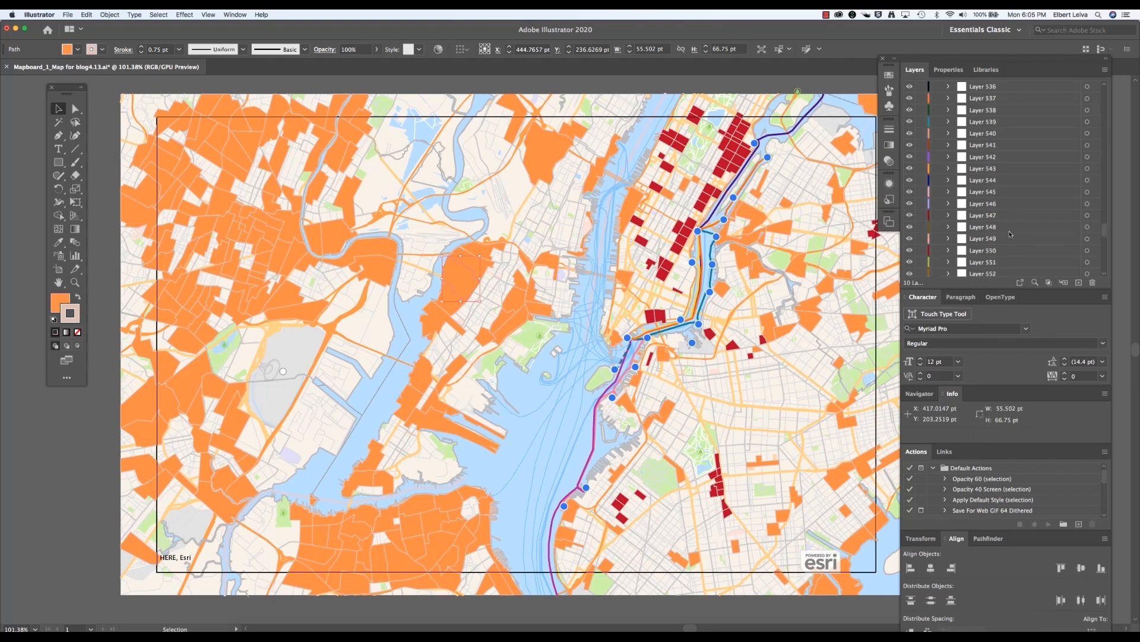
pyautogui.scroll(10, 1010, 237)
pyautogui.scroll(15, 1010, 237)
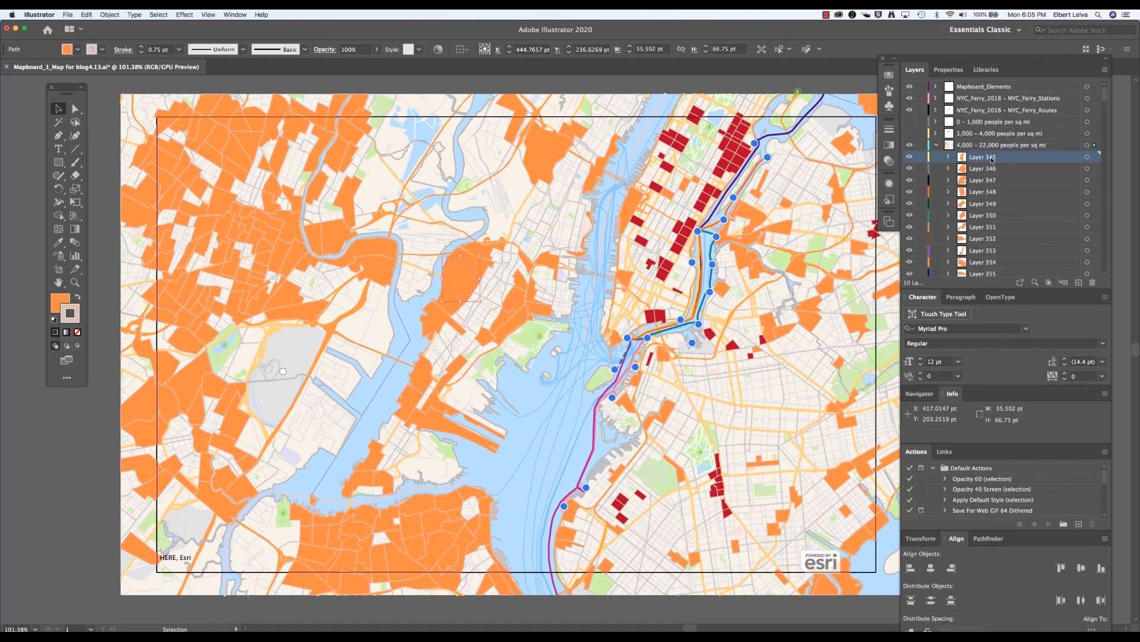
pyautogui.scroll(-20, 1025, 205)
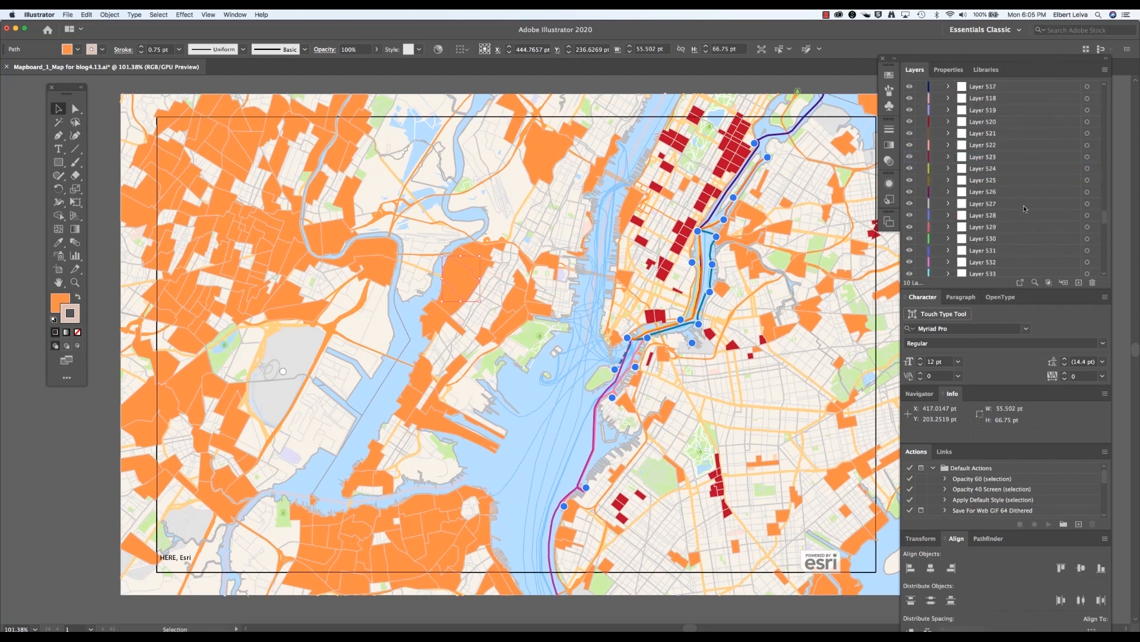
pyautogui.scroll(-10, 1026, 208)
pyautogui.keyDown('shift'); pyautogui.click(989, 202); pyautogui.keyUp('shift')
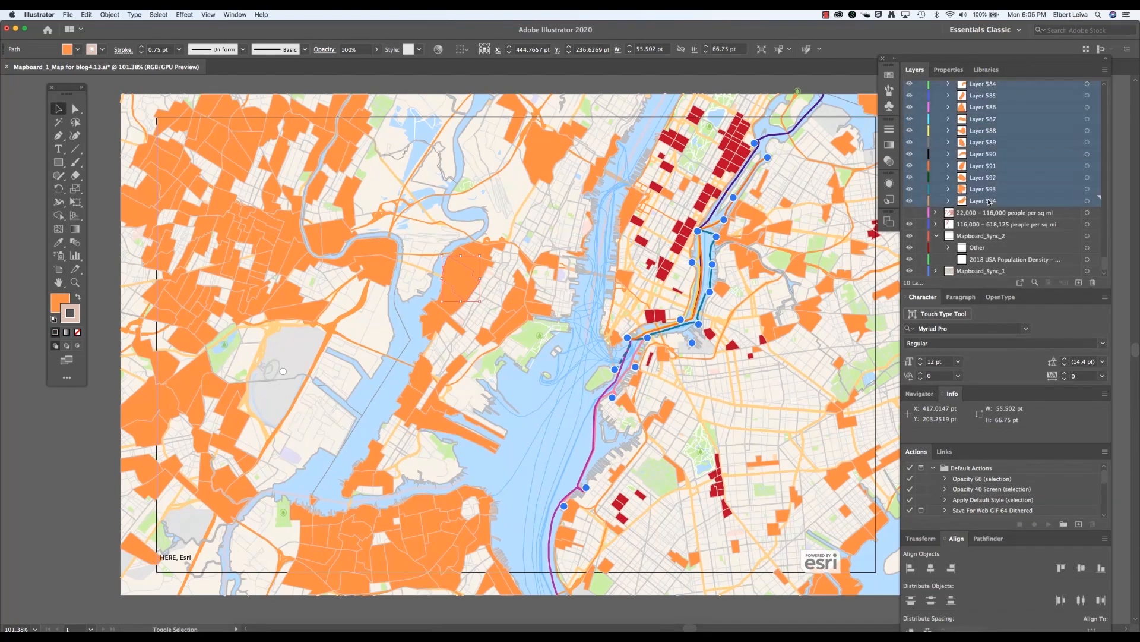
pyautogui.scroll(20, 989, 202)
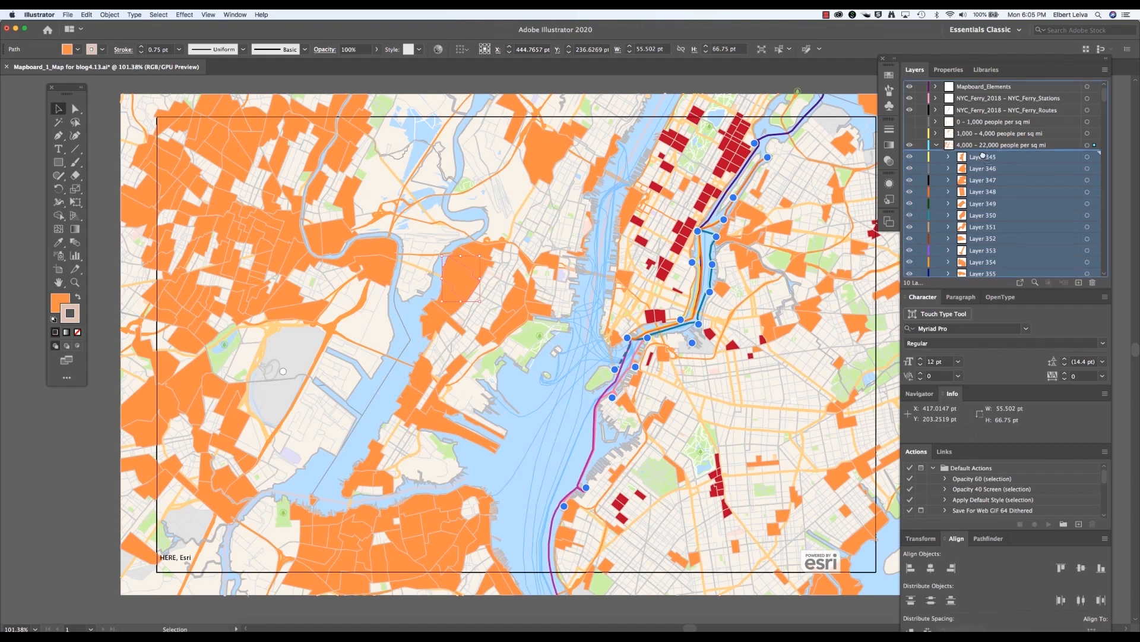
pyautogui.moveTo(978, 158); pyautogui.dragTo(981, 143)
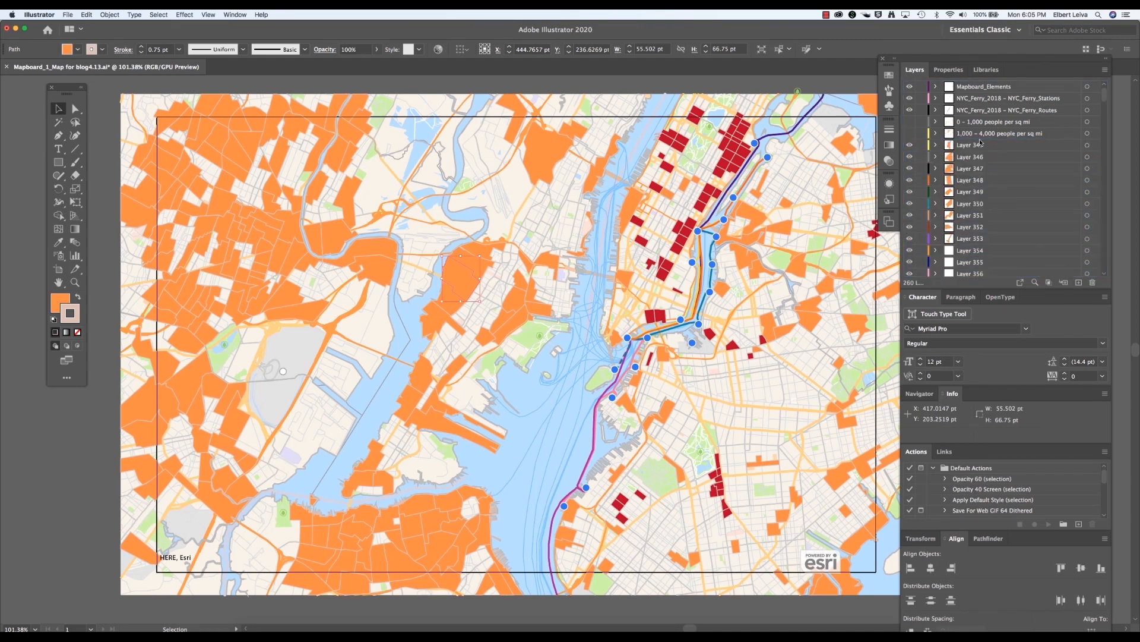
# Examine the individual census tract layers now at the top level, starting with Layer 345 and Layer 346.
pyautogui.click(987, 147)
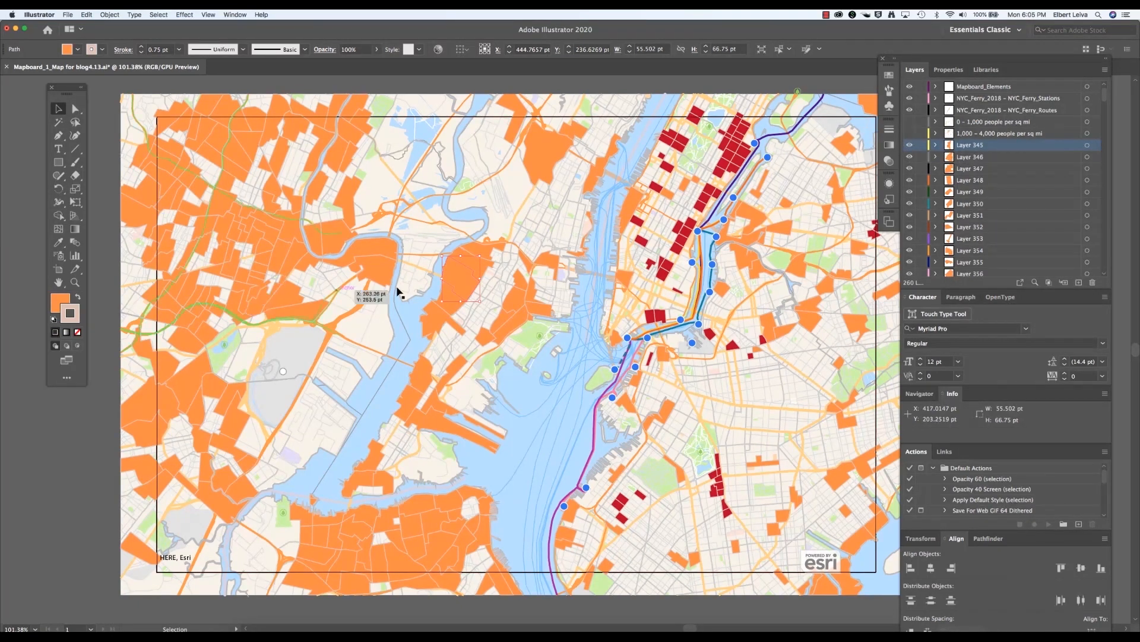
pyautogui.click(972, 158)
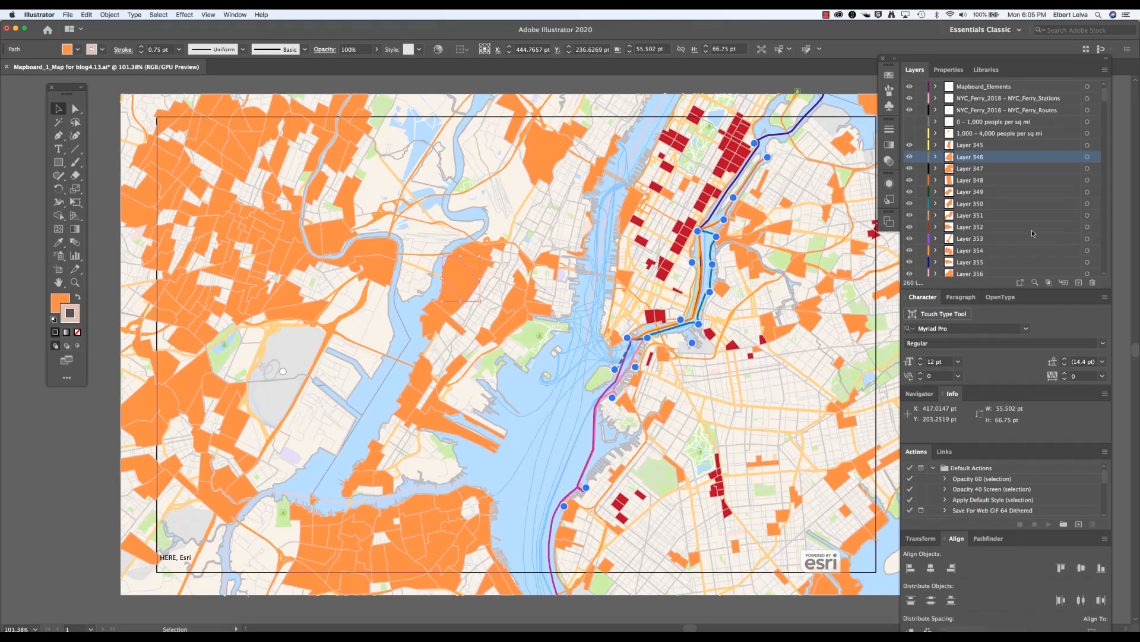
pyautogui.scroll(-5, 1032, 233)
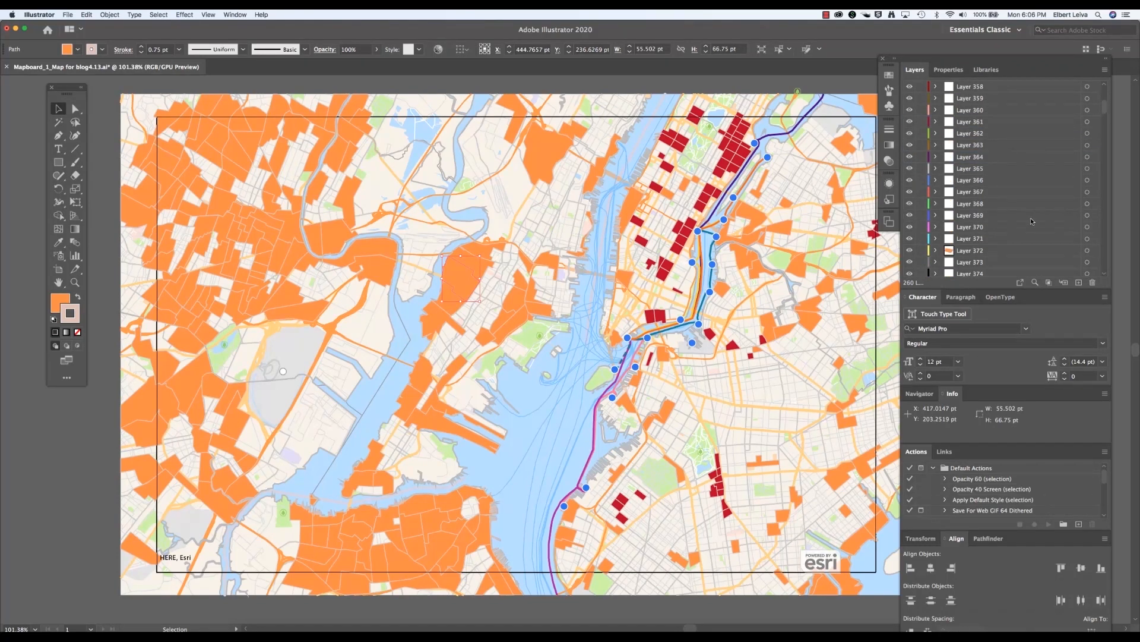
pyautogui.scroll(-15, 1010, 237)
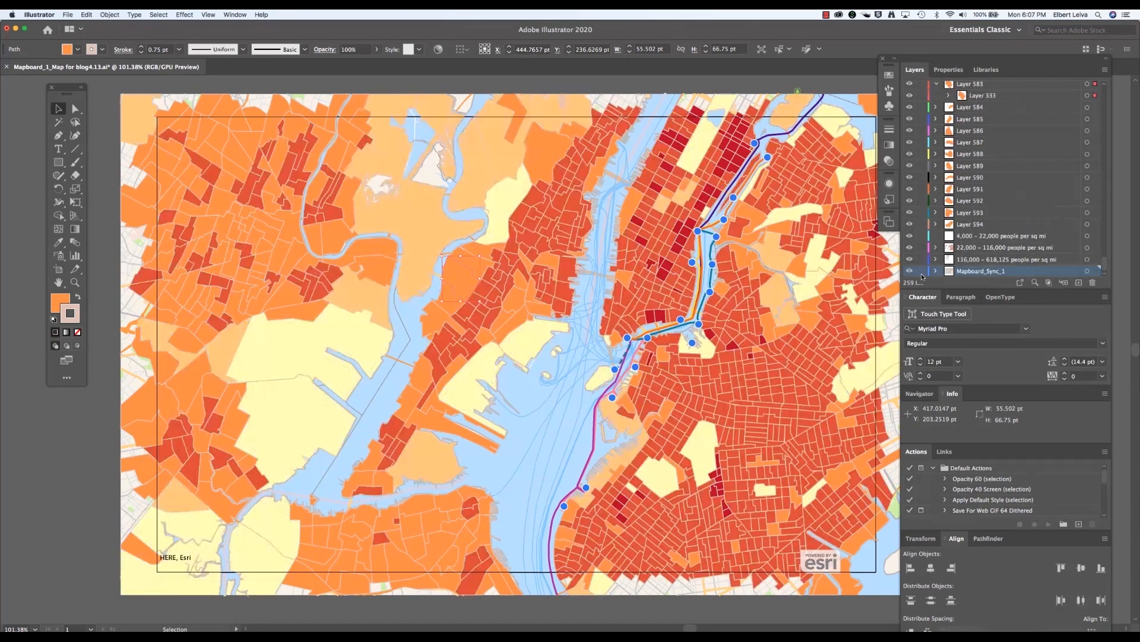
# Locate the basemap's blue ferry lines in the harbor and select all artwork in their Ferries sublayer under Roads 144k NA.
pyautogui.click(581, 394)
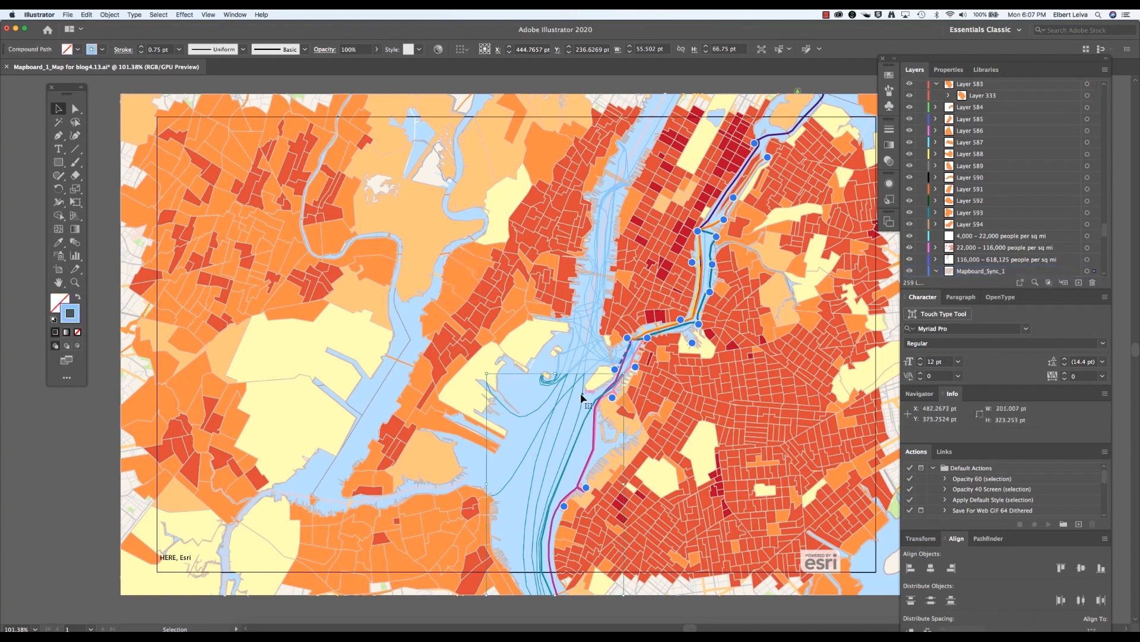
pyautogui.click(587, 351)
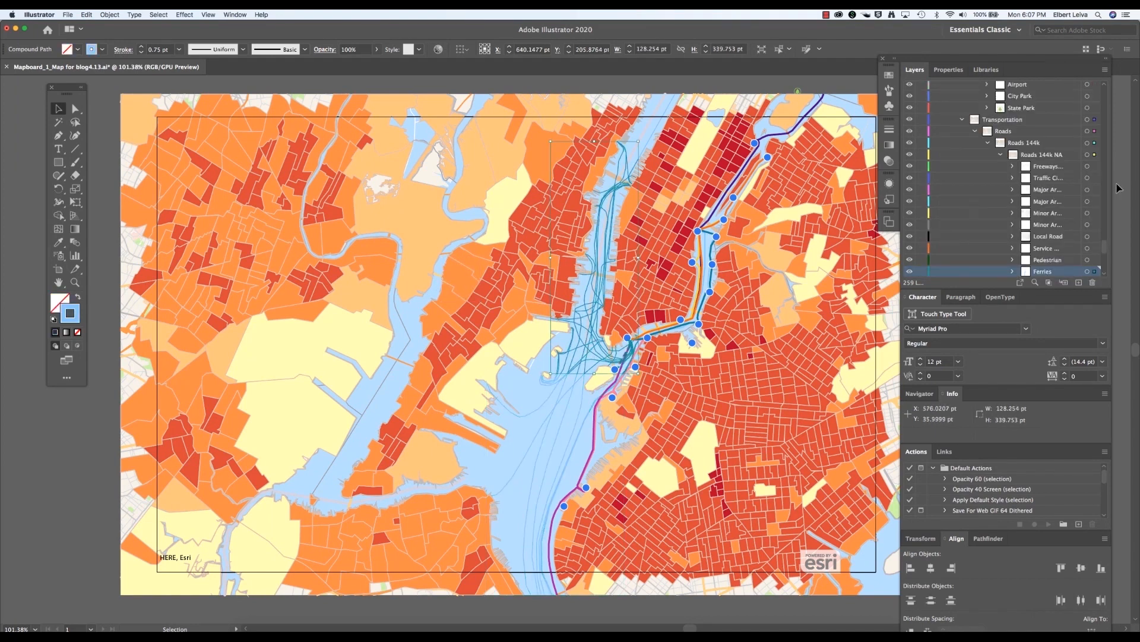
pyautogui.click(1088, 271)
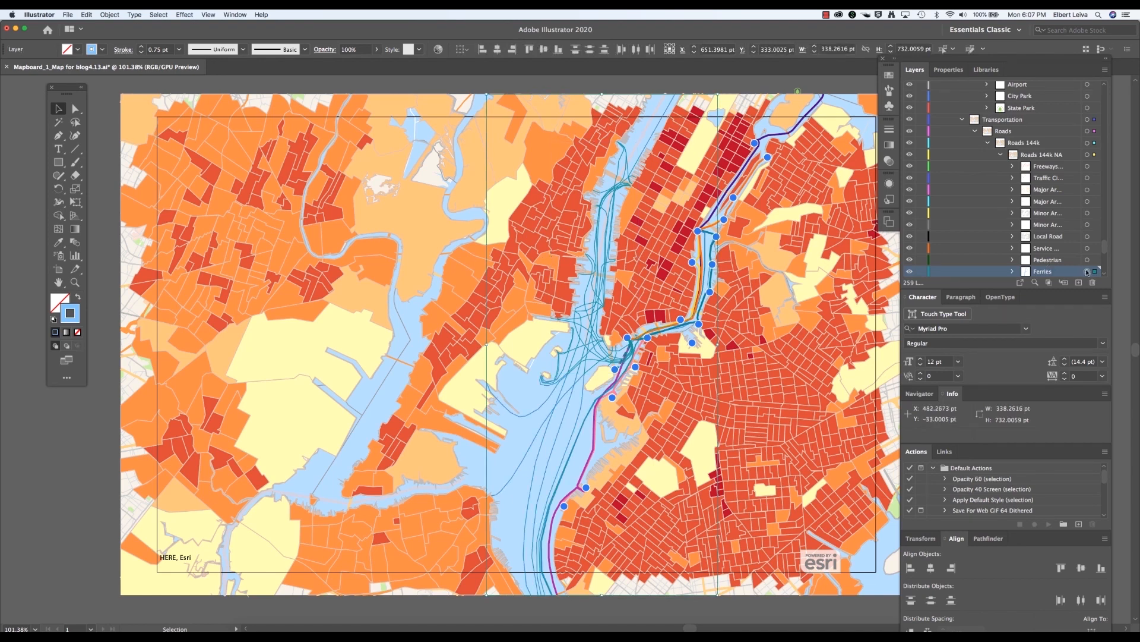
# Move the Ferries sublayer out of Mapboard_Sync_1 to the top level, directly below the NYC_Ferry_Routes layer.
pyautogui.scroll(-5, 1040, 270)
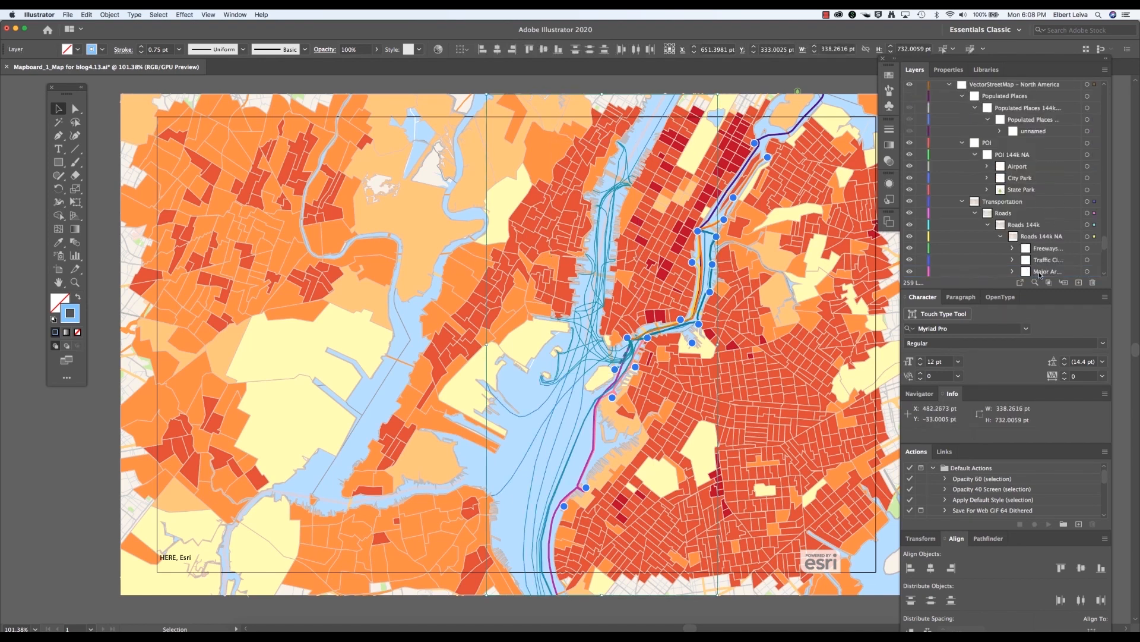
pyautogui.scroll(10, 1053, 248)
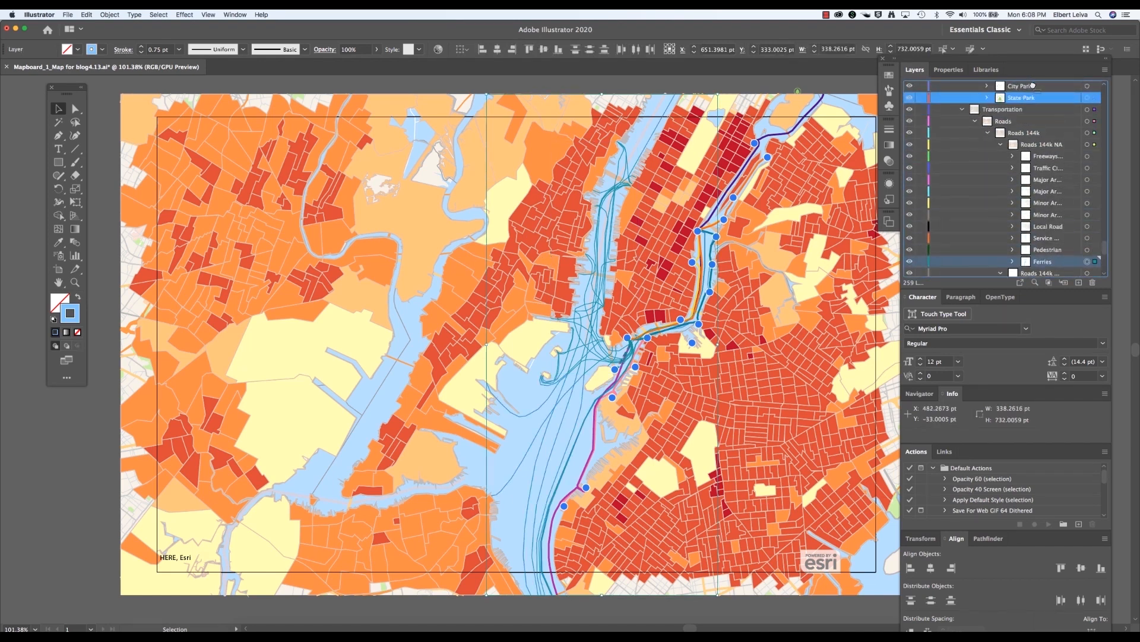
pyautogui.scroll(6, 1033, 86)
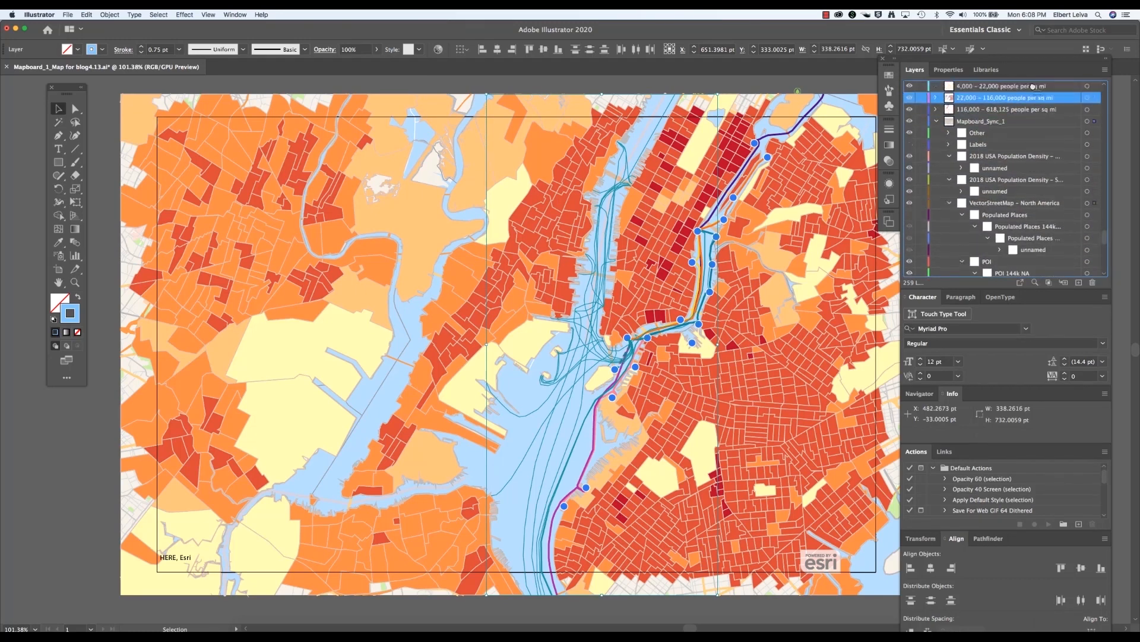
pyautogui.moveTo(1028, 152); pyautogui.dragTo(1027, 154)
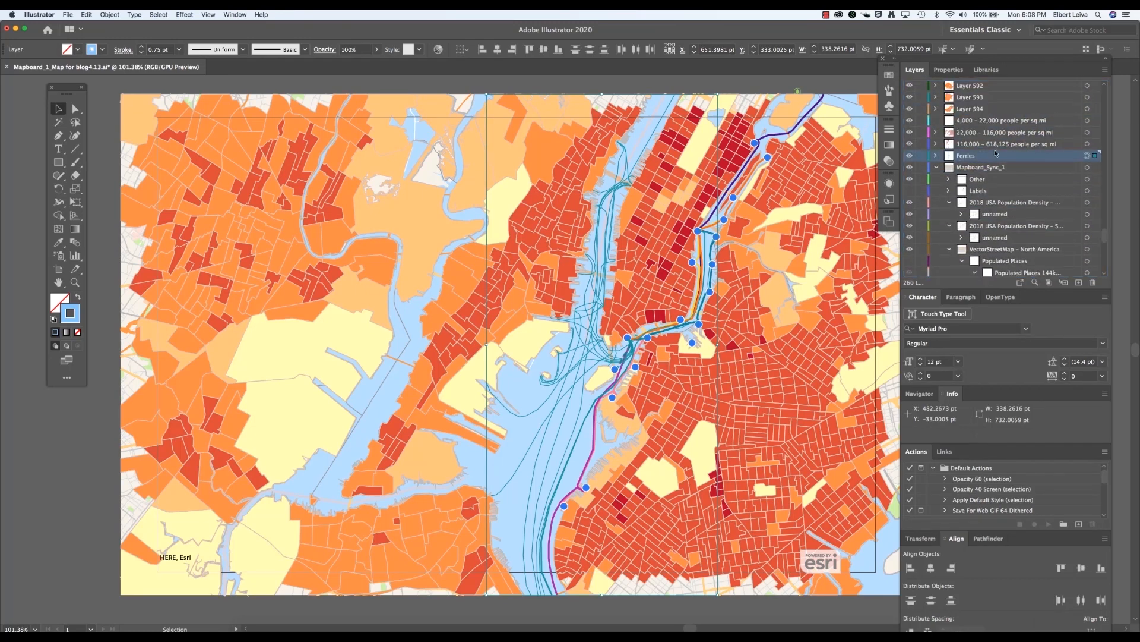
pyautogui.scroll(10, 992, 85)
pyautogui.scroll(10, 991, 85)
pyautogui.moveTo(992, 85); pyautogui.dragTo(1003, 118)
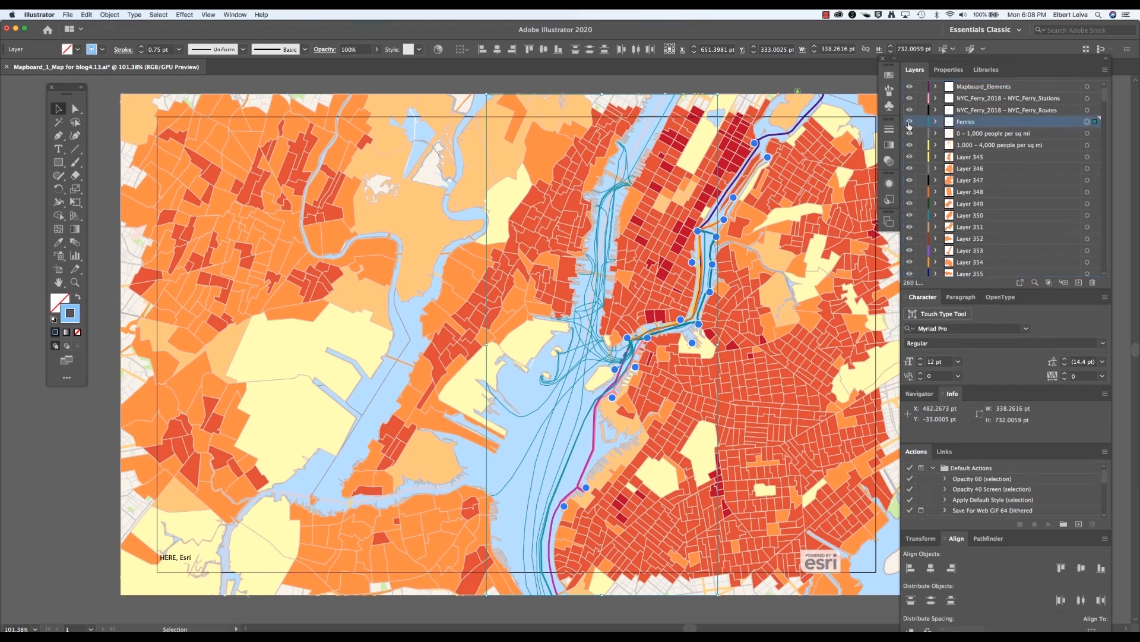
# Inspect the NYC_Ferry_Routes, NYC_Ferry_Stations and Ferries layers, switching the Ferries layer's visibility off and on to identify its lines.
pyautogui.click(910, 122)
pyautogui.click(910, 122)
pyautogui.click(1043, 107)
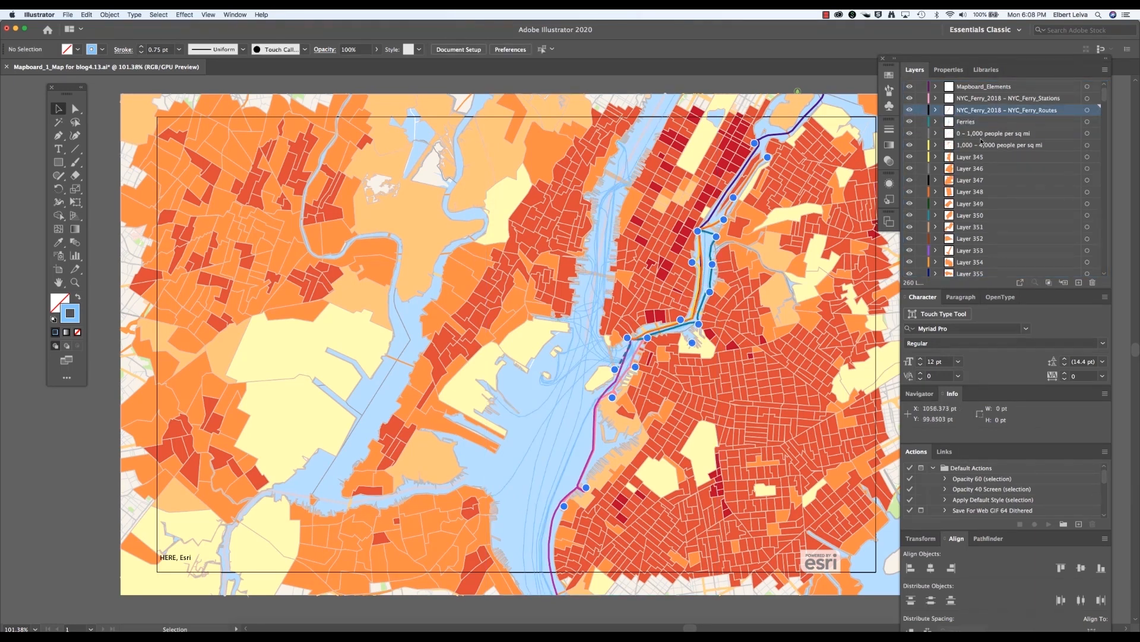
pyautogui.click(1040, 99)
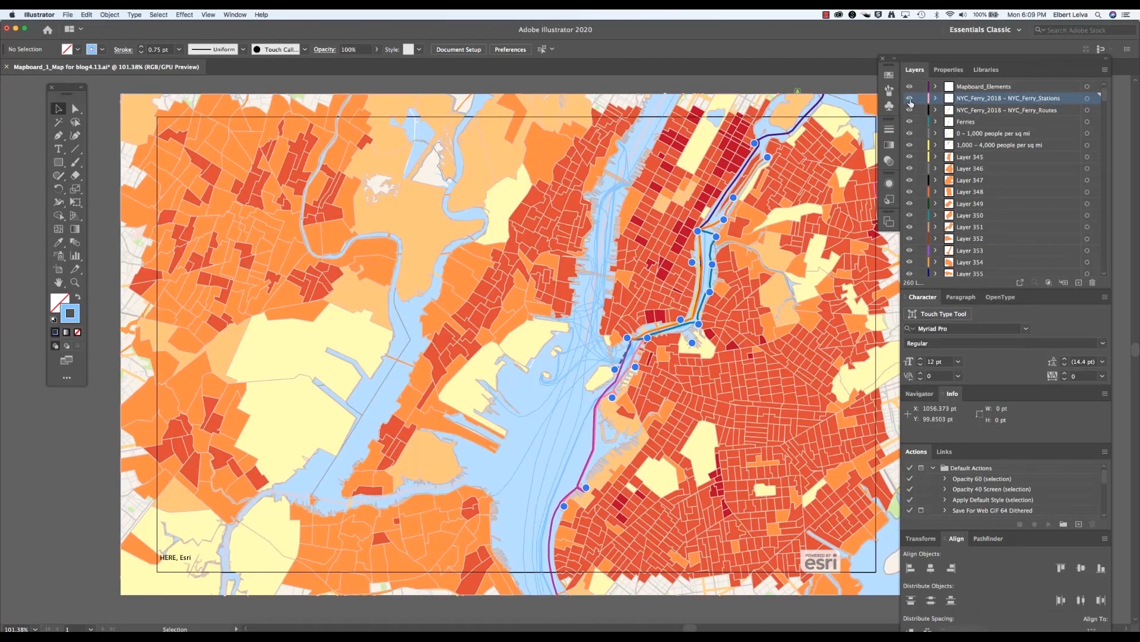
pyautogui.click(962, 121)
pyautogui.click(910, 124)
pyautogui.click(910, 124)
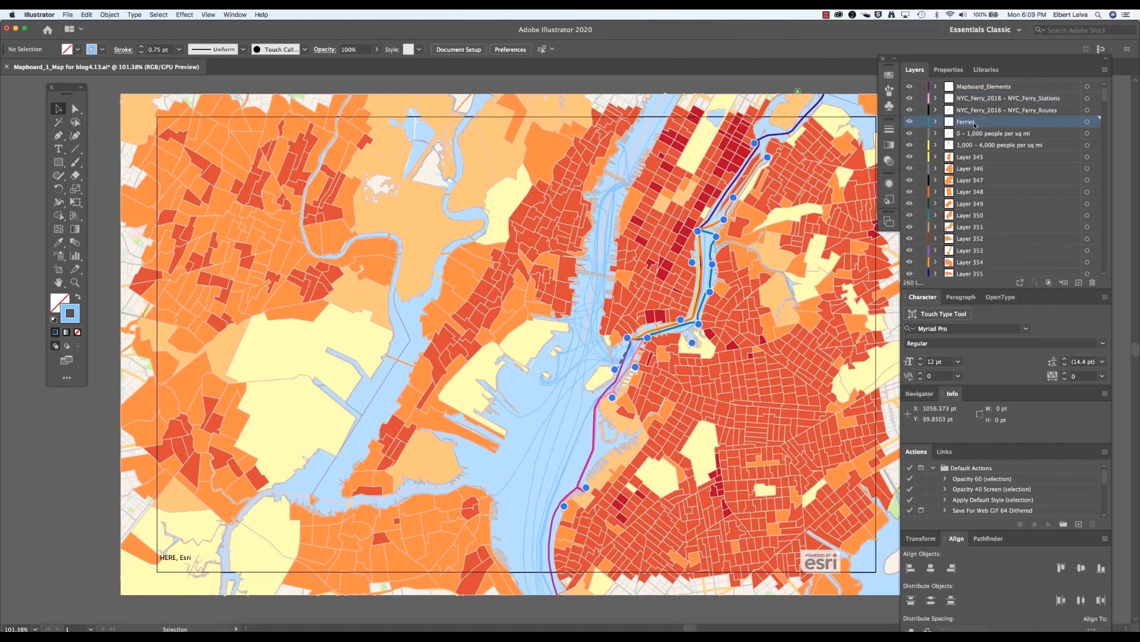
pyautogui.click(909, 123)
pyautogui.click(909, 124)
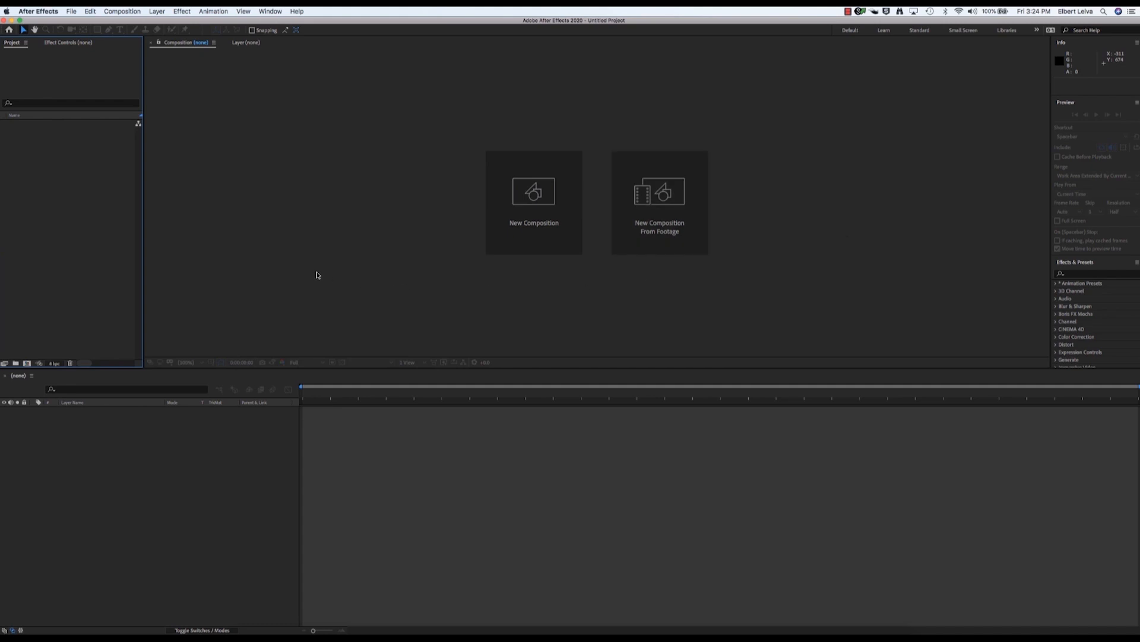
# In After Effects, import FerryMap_for blog4.14.ai as Composition - Retain Layer Sizes and open the FerryMap_for blog4.14 composition.
pyautogui.click(71, 12)
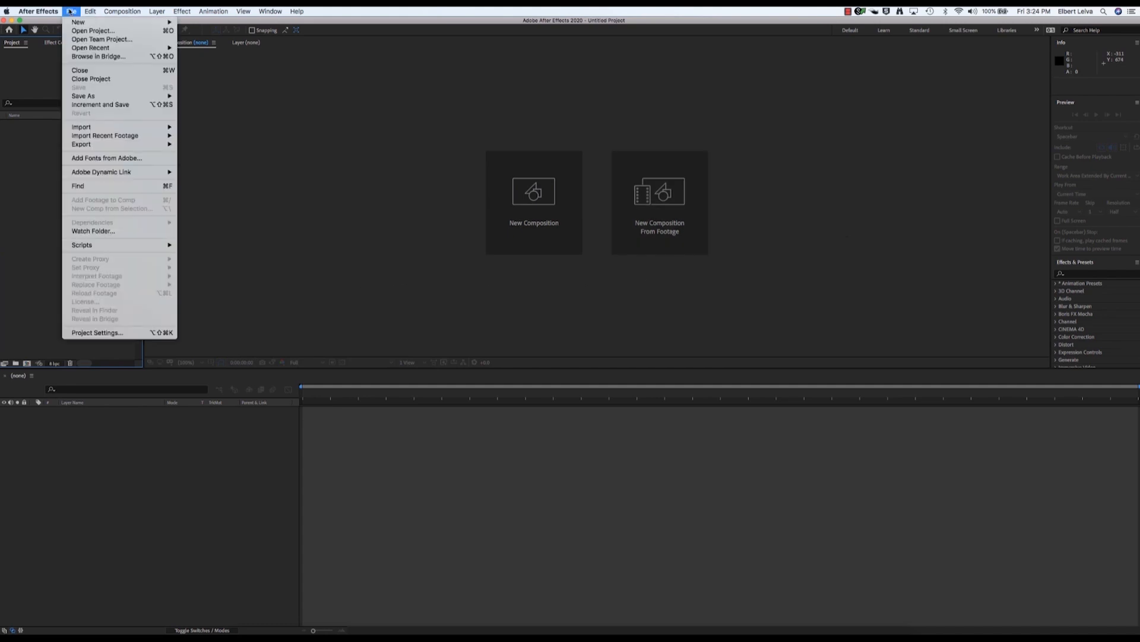
pyautogui.moveTo(84, 131)
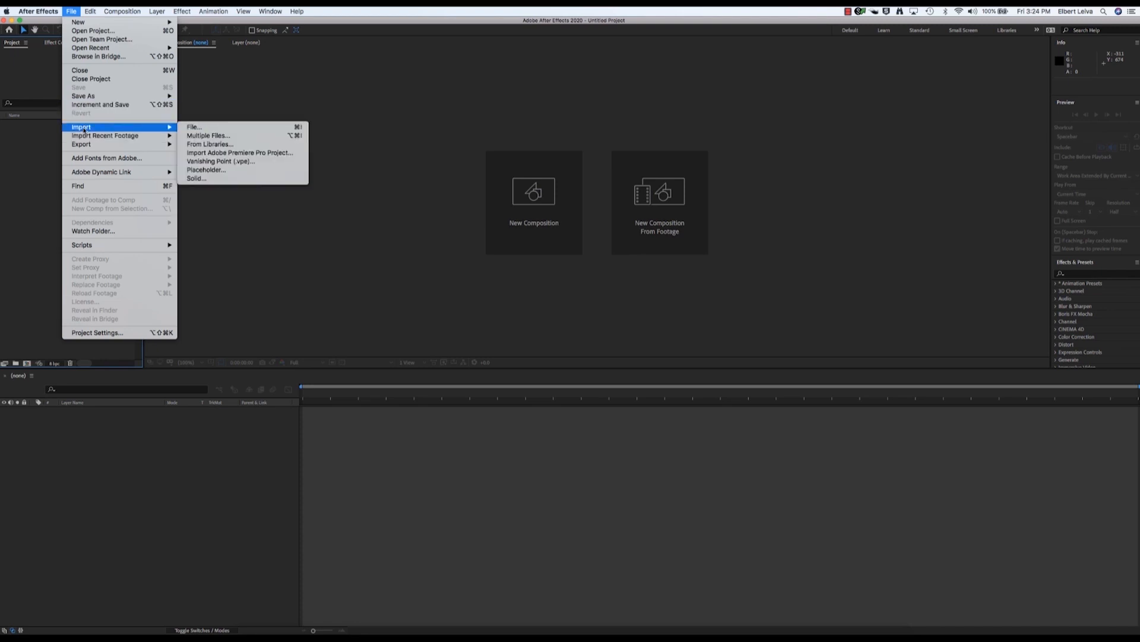
pyautogui.click(199, 127)
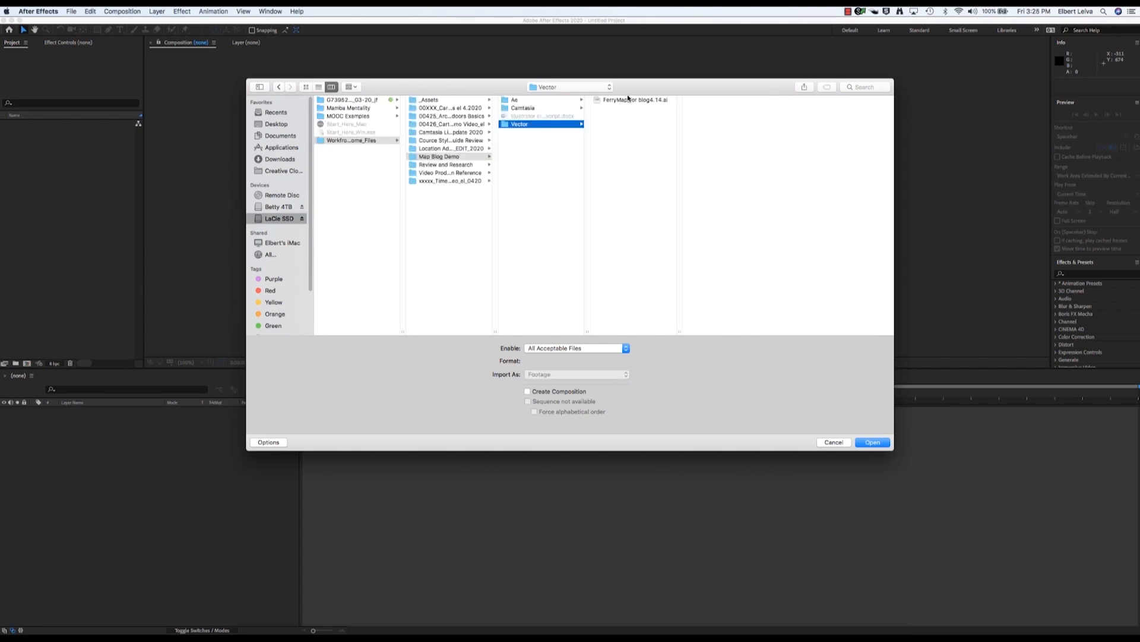
pyautogui.click(630, 100)
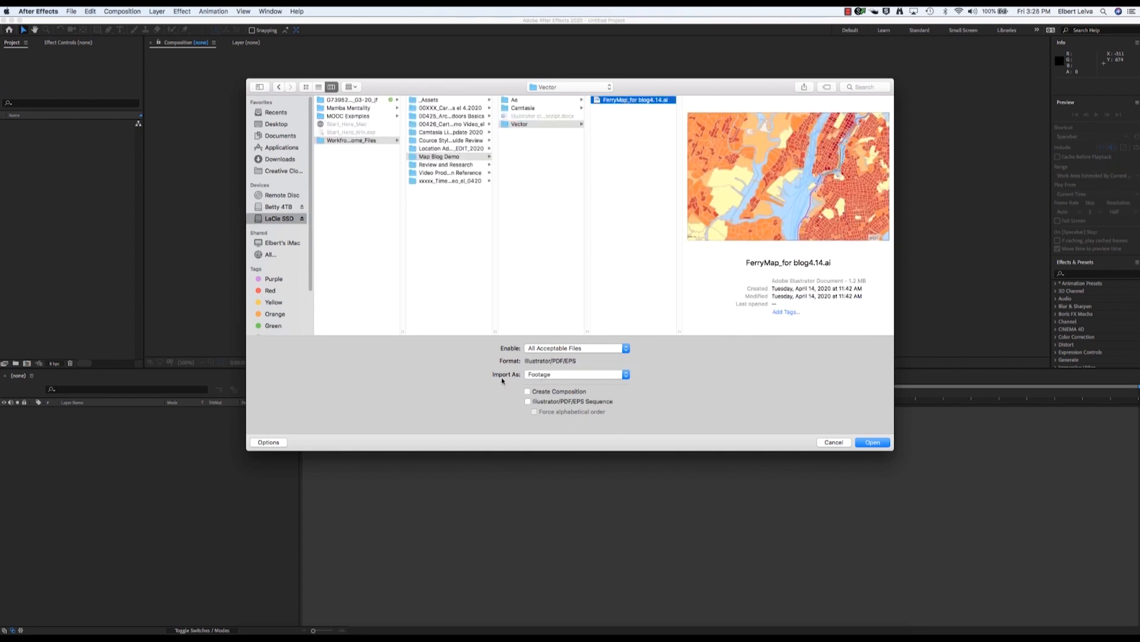
pyautogui.click(564, 375)
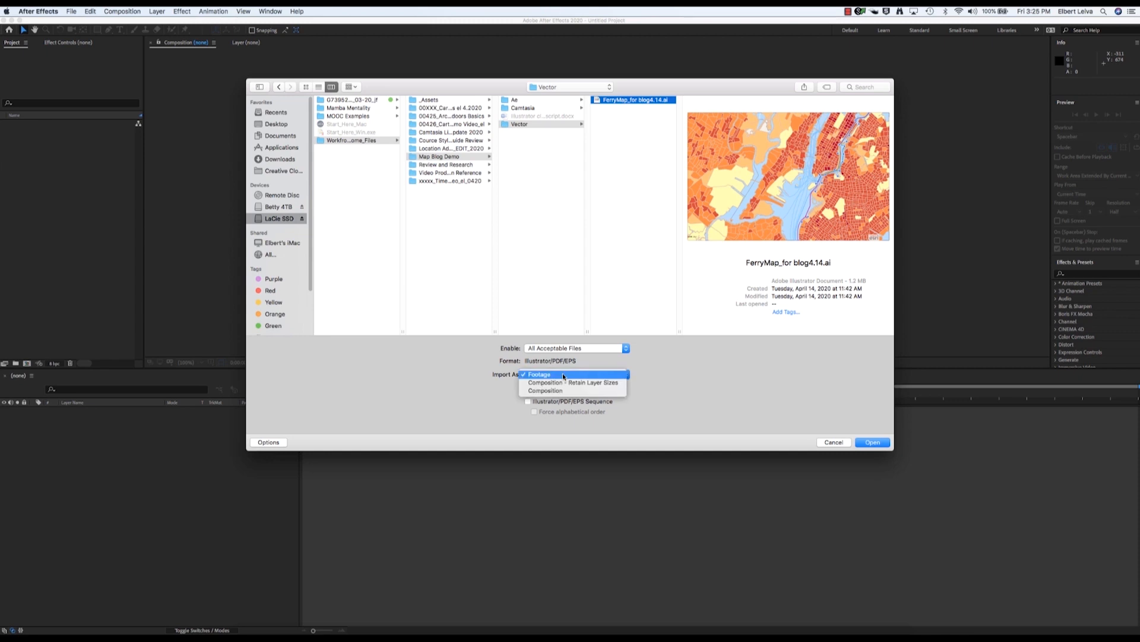
pyautogui.click(596, 386)
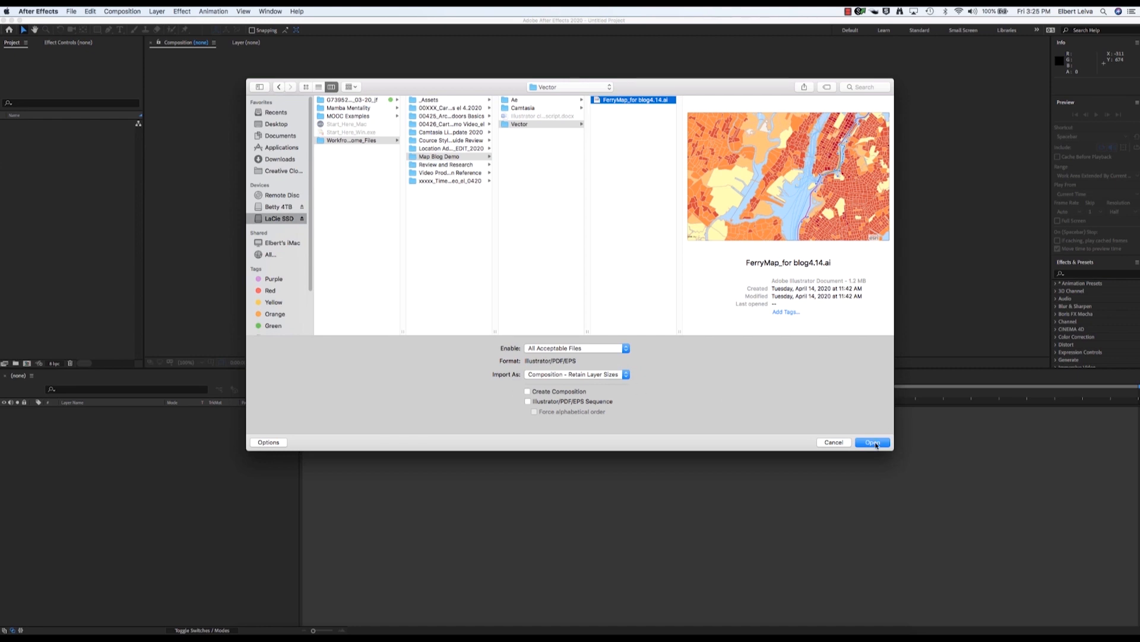
pyautogui.click(873, 442)
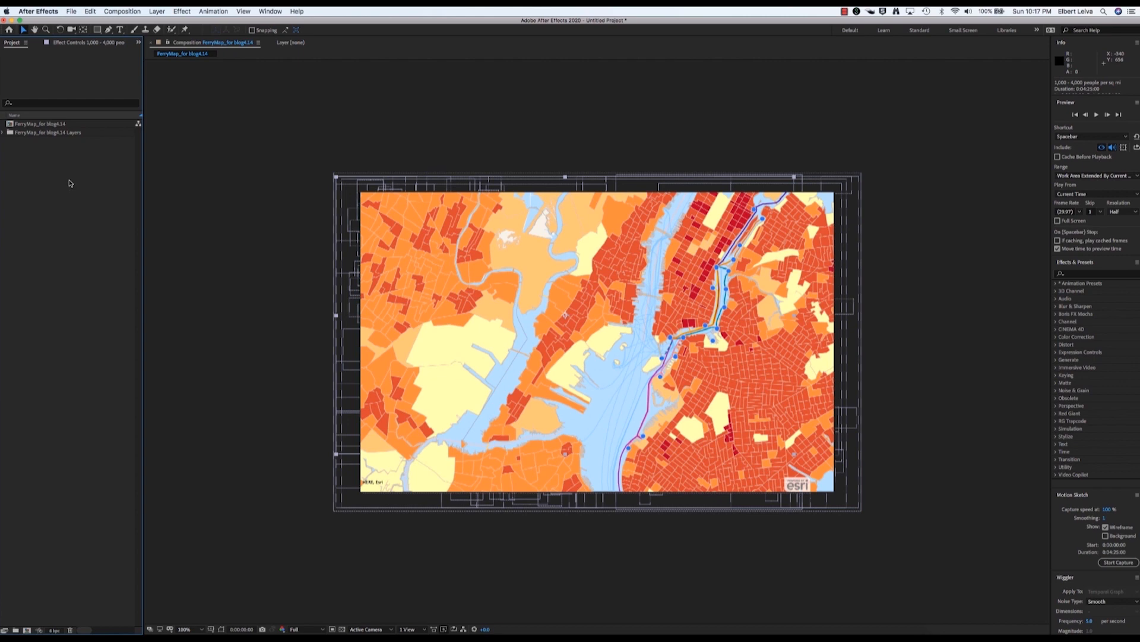
pyautogui.click(8, 125)
pyautogui.doubleClick(9, 125)
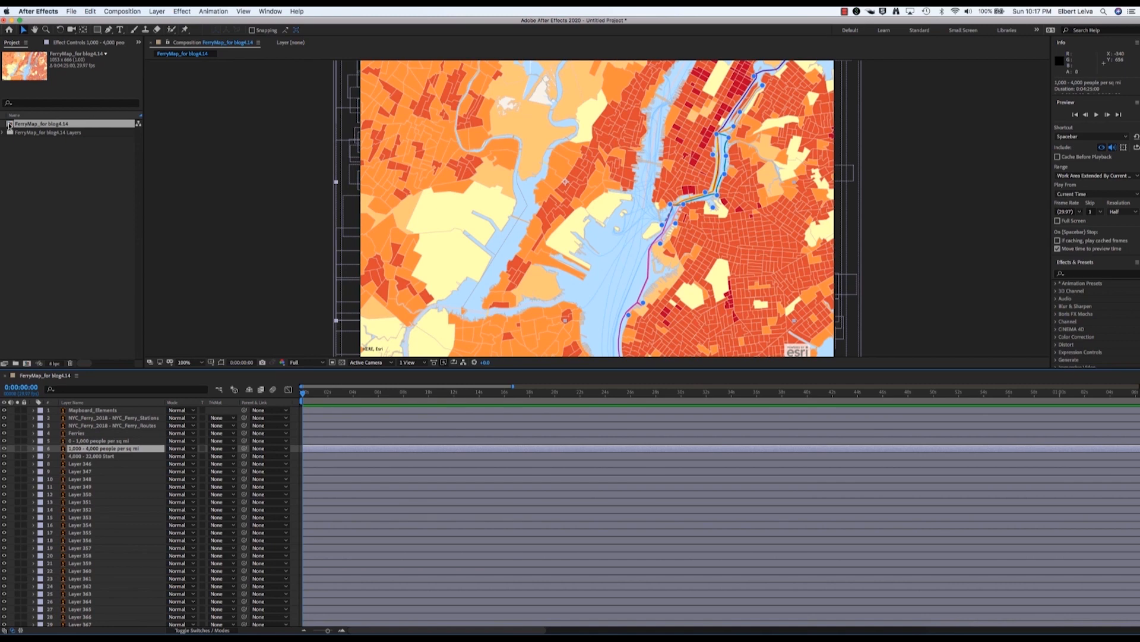
pyautogui.press('super+Tab')
pyautogui.press('super+Tab')
pyautogui.press('super+Tab')
pyautogui.moveTo(590, 409)
pyautogui.mouseDown()
pyautogui.moveTo(568, 410)
pyautogui.moveTo(585, 410)
pyautogui.moveTo(574, 410)
pyautogui.moveTo(584, 423)
pyautogui.moveTo(586, 409)
pyautogui.moveTo(565, 410)
pyautogui.moveTo(585, 419)
pyautogui.moveTo(564, 416)
pyautogui.moveTo(596, 422)
pyautogui.mouseUp()
pyautogui.click(55, 215)
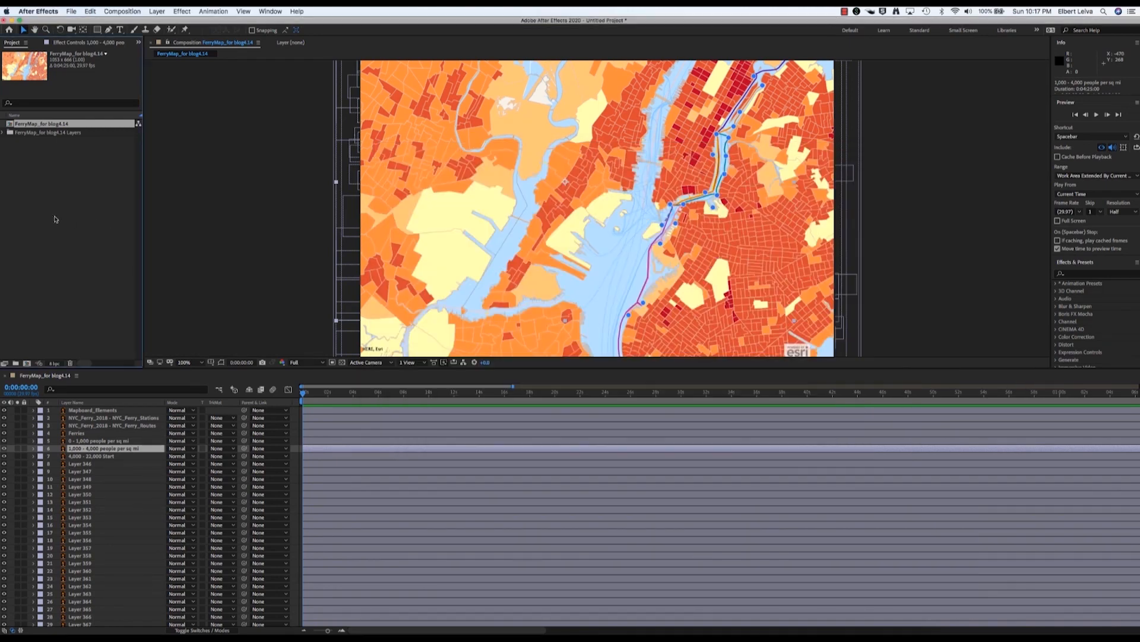
# Select the layers from 4,000 - 22,000 Start through Layer 450 and set their label colour to Blue.
pyautogui.click(72, 455)
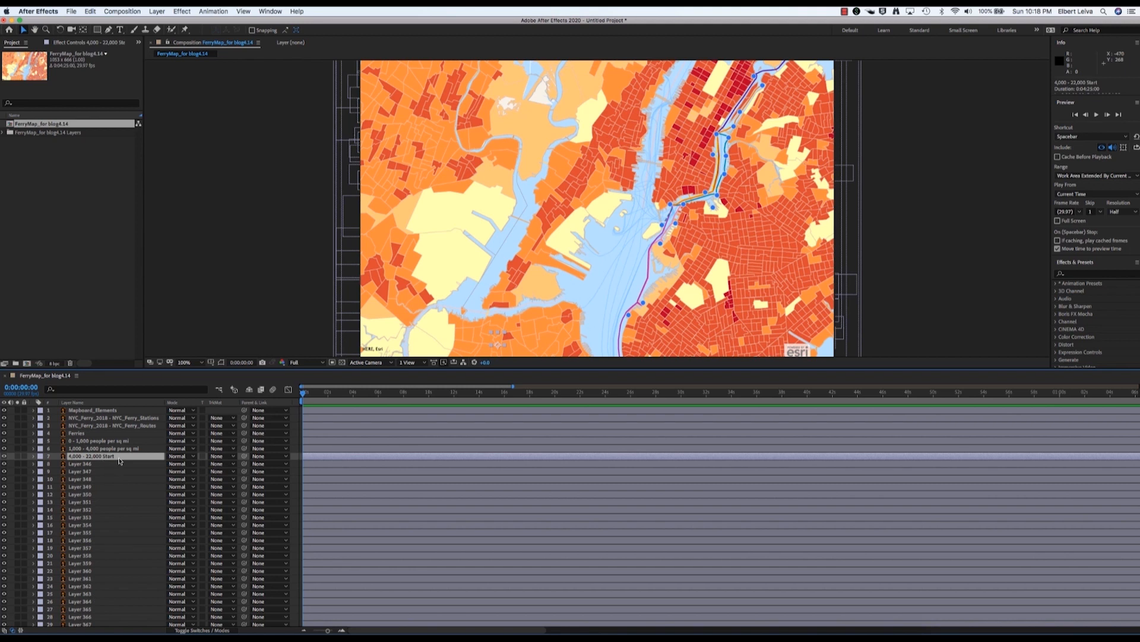
pyautogui.scroll(-10, 131, 574)
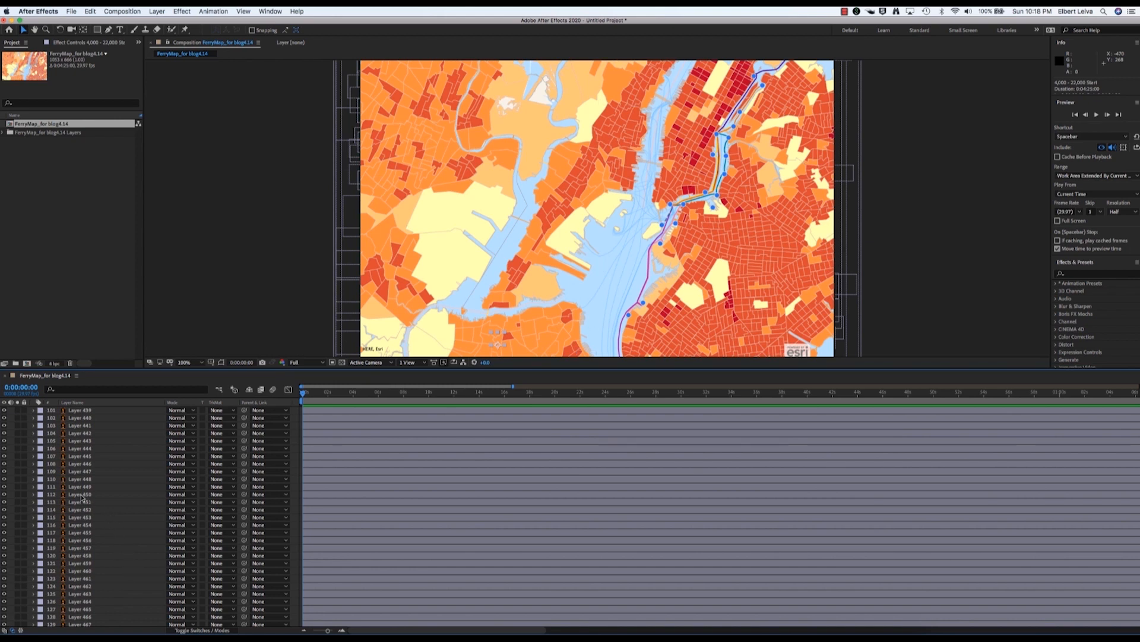
pyautogui.press('shift')
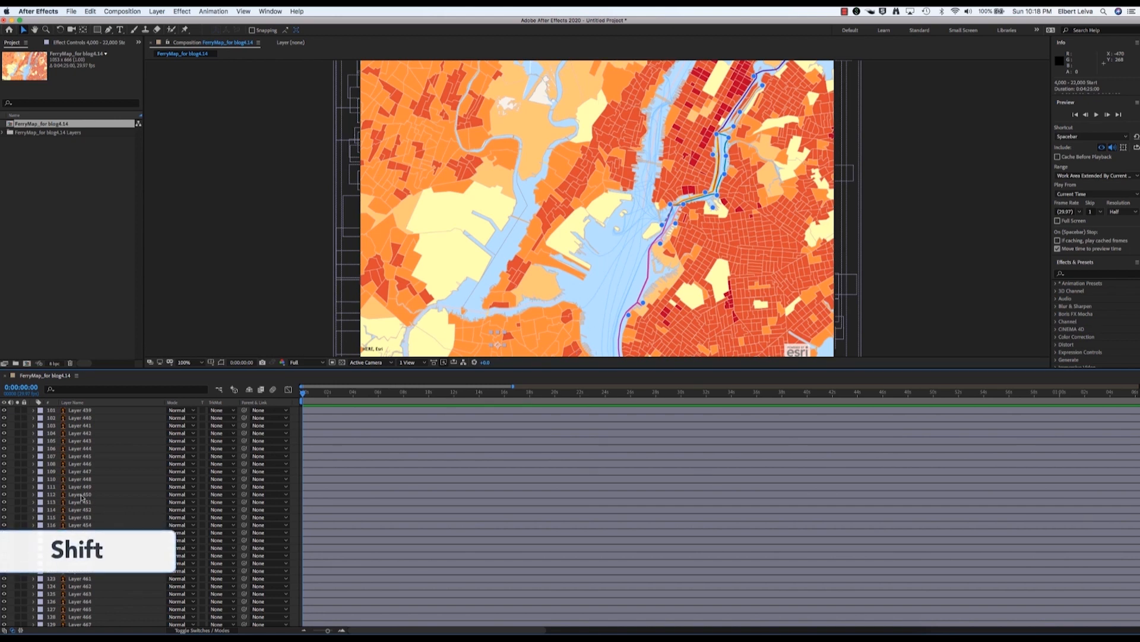
pyautogui.keyDown('shift'); pyautogui.click(81, 497); pyautogui.keyUp('shift')
pyautogui.scroll(10, 95, 497)
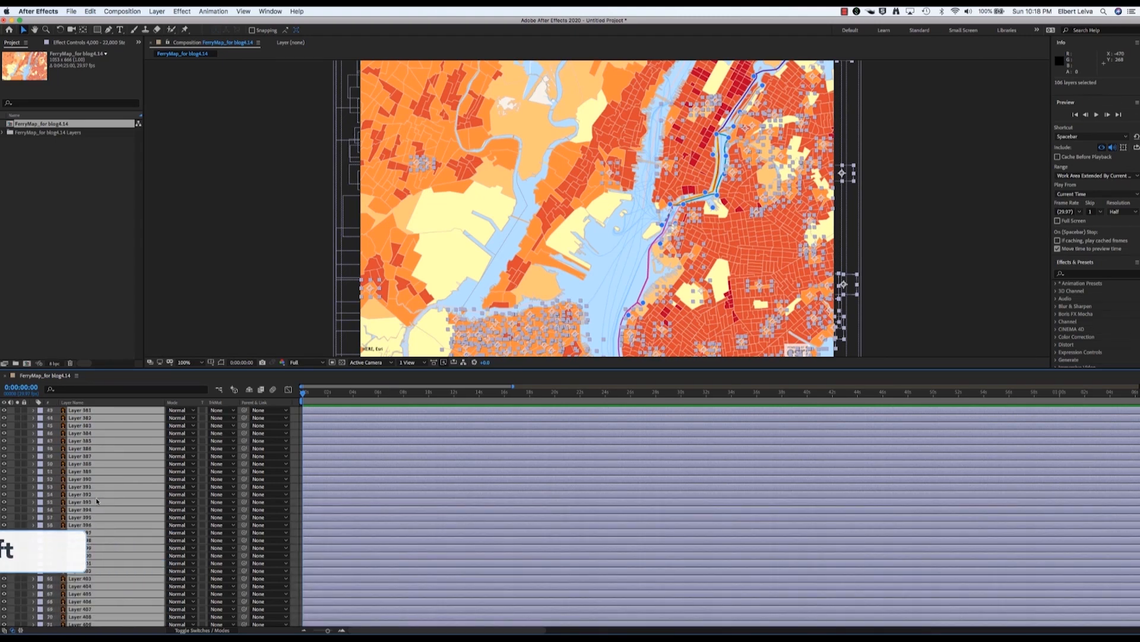
pyautogui.scroll(8, 95, 497)
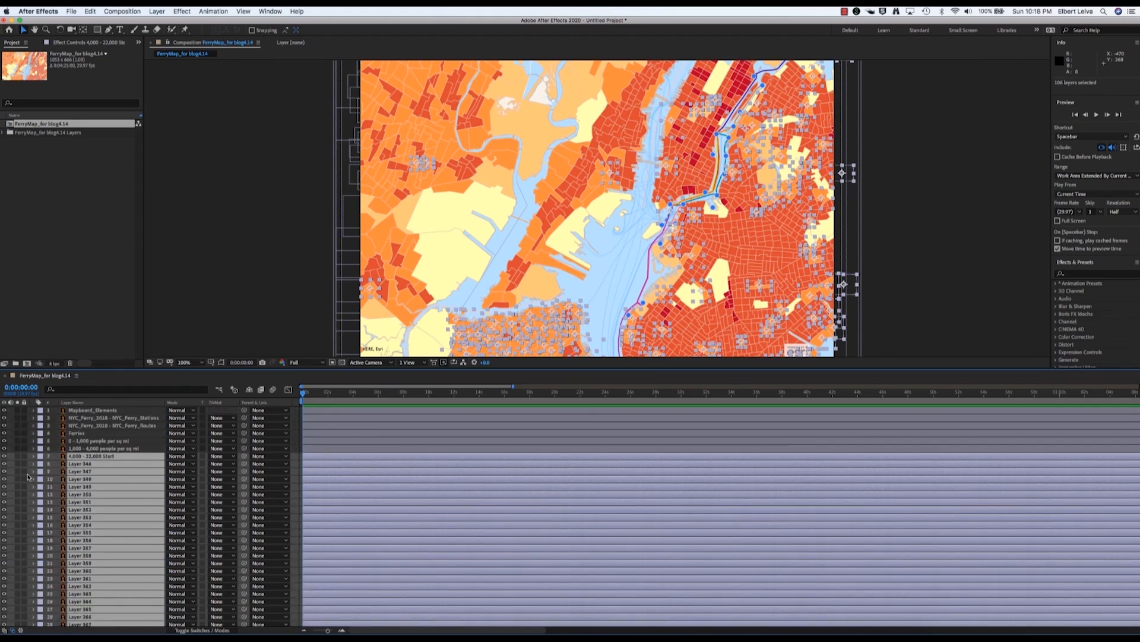
pyautogui.click(40, 456)
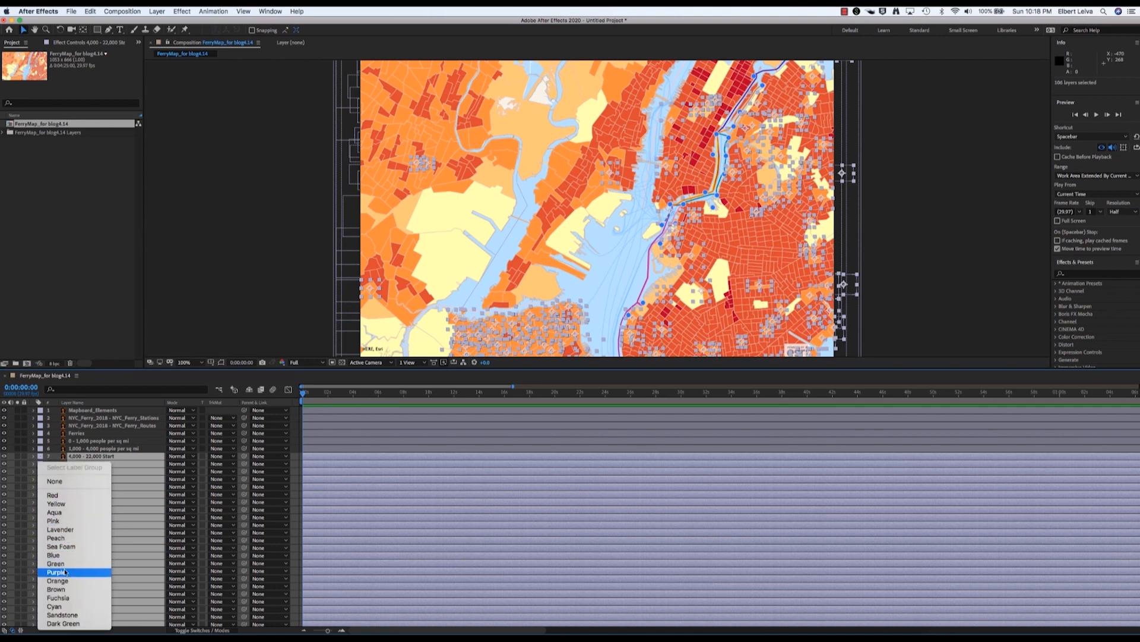
pyautogui.click(50, 556)
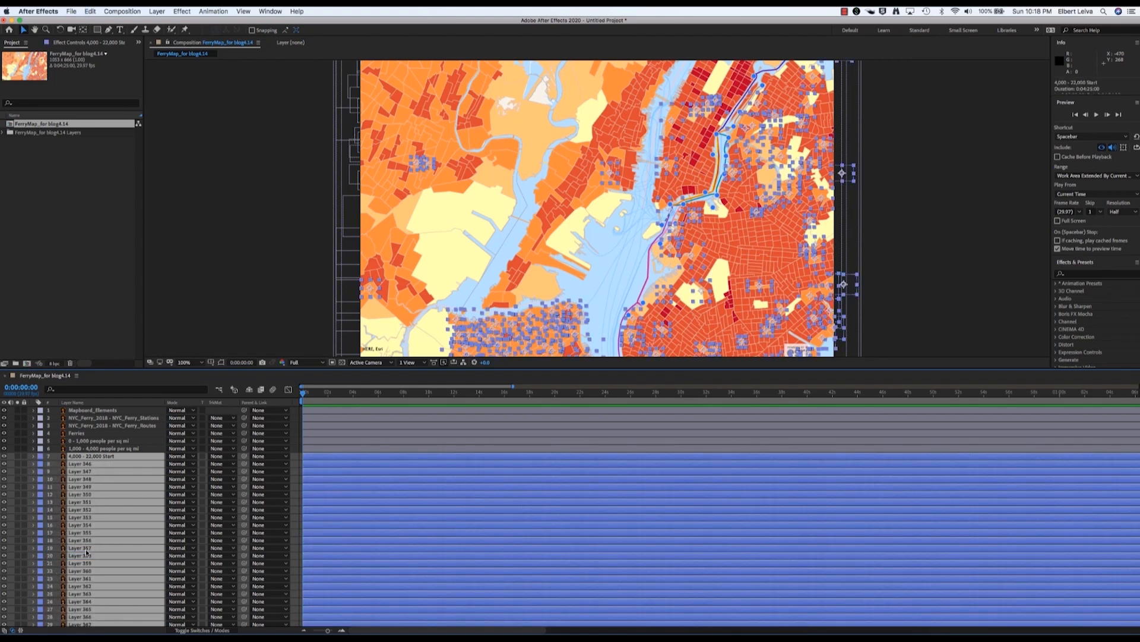
pyautogui.scroll(-5, 85, 555)
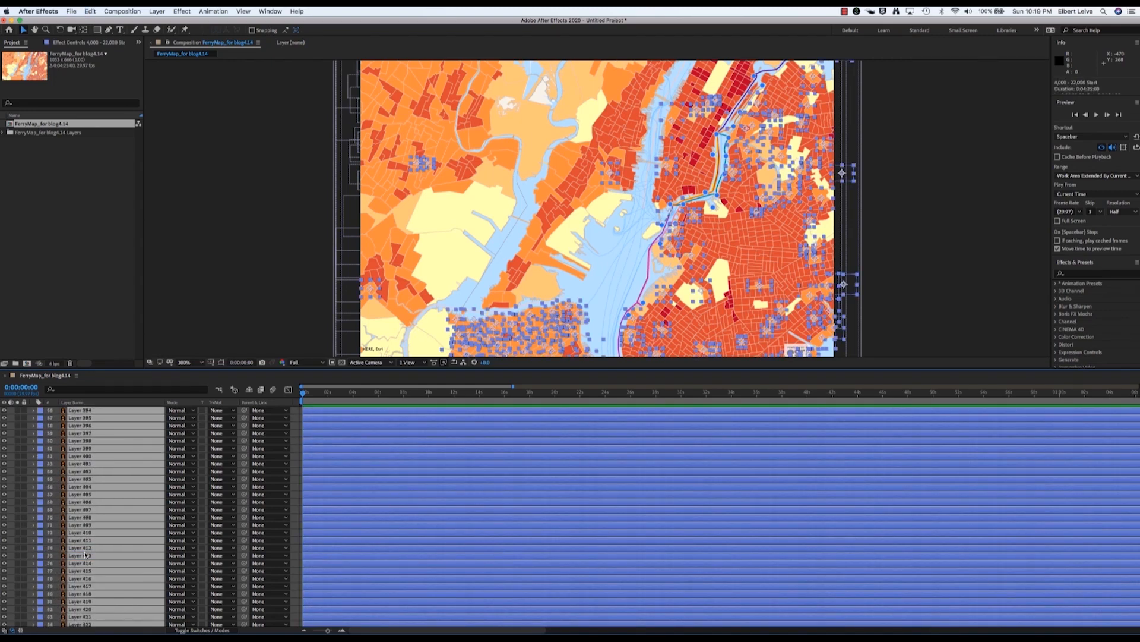
pyautogui.scroll(5, 85, 555)
# Set the composition's current time to 0:00:00:05.
pyautogui.press('-')
pyautogui.click(29, 388)
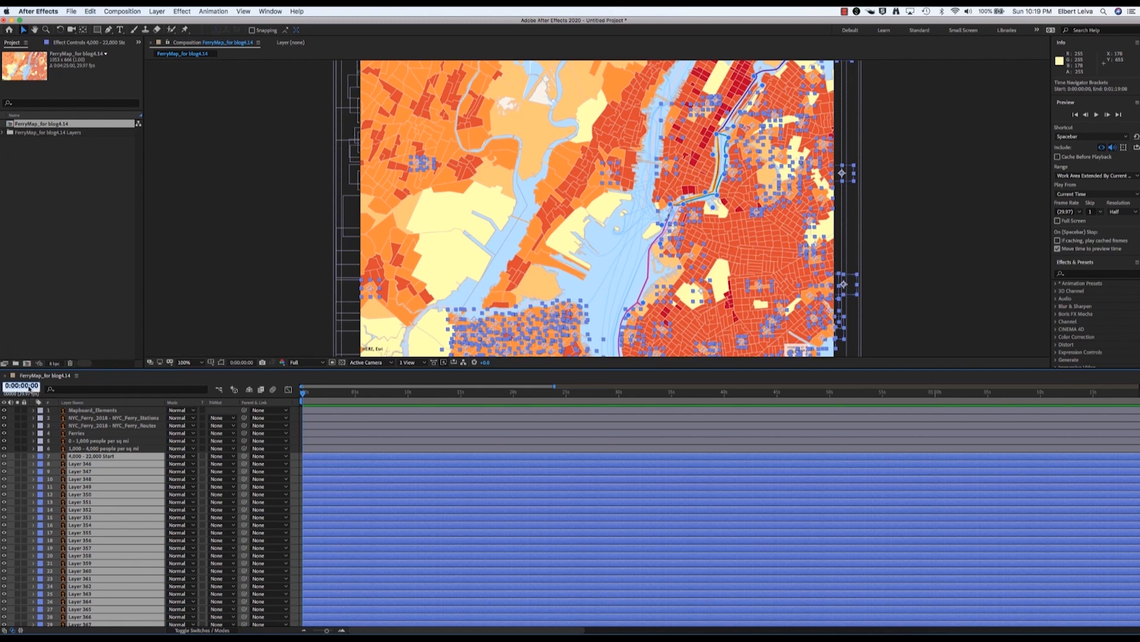
pyautogui.click(34, 386)
pyautogui.click(39, 386)
pyautogui.press('BackSpace')
pyautogui.write('5')
pyautogui.press('Return')
# Trim the out points of all selected blue layers to the current time.
pyautogui.press('=')
pyautogui.press('=')
pyautogui.press('=')
pyautogui.press('=')
pyautogui.press('=')
pyautogui.press('=')
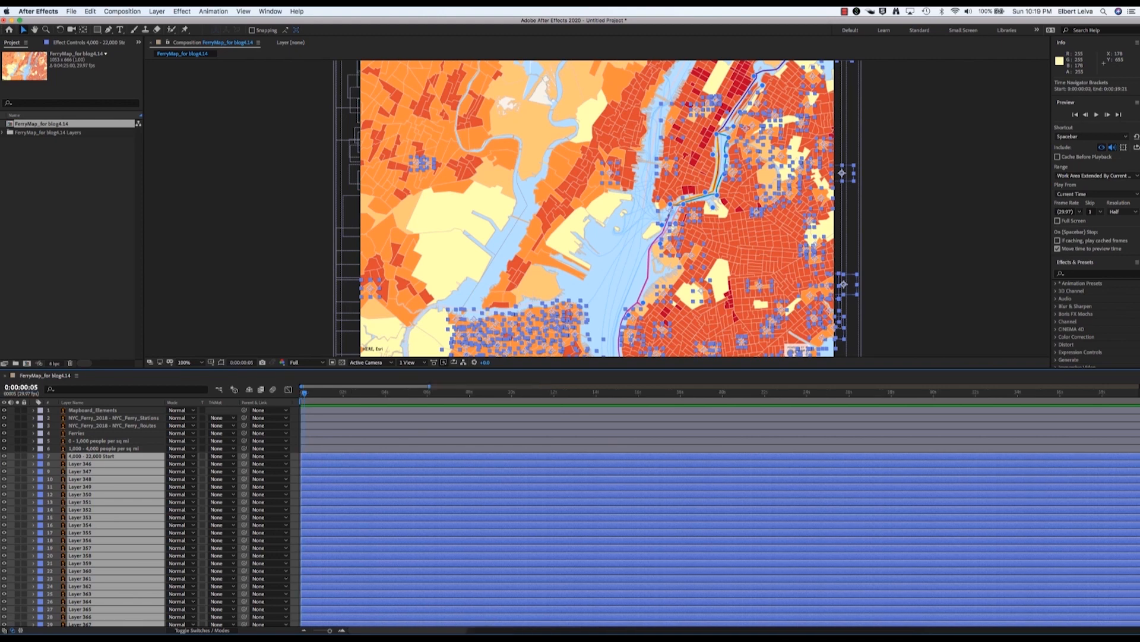
pyautogui.press('h')
pyautogui.moveTo(506, 447); pyautogui.dragTo(804, 470)
pyautogui.press('v')
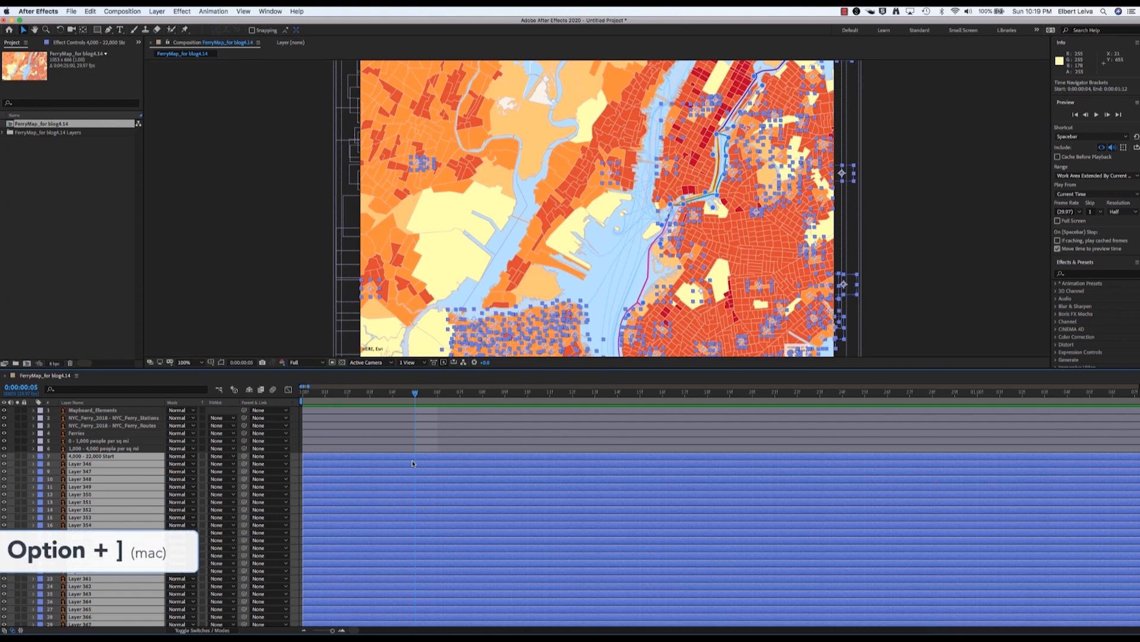
pyautogui.hotkey('alt', ']')
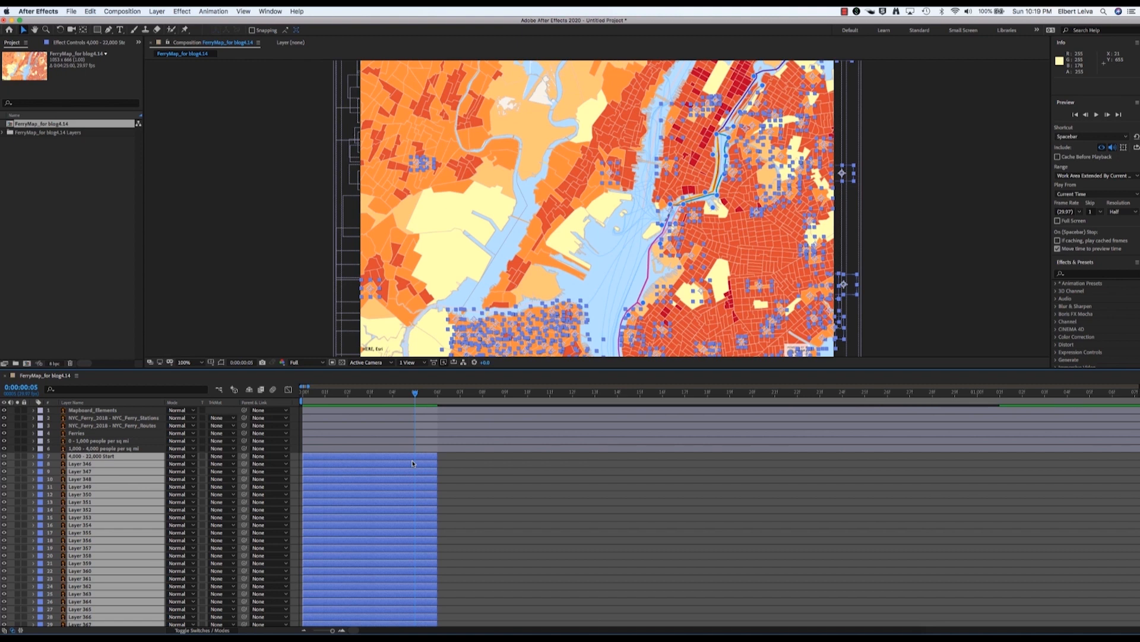
# Sequence the selected layers from the composition's start with a 0:00:00:05 overlap and the Dissolve Front Layer transition.
pyautogui.press('Home')
pyautogui.rightClick(134, 453)
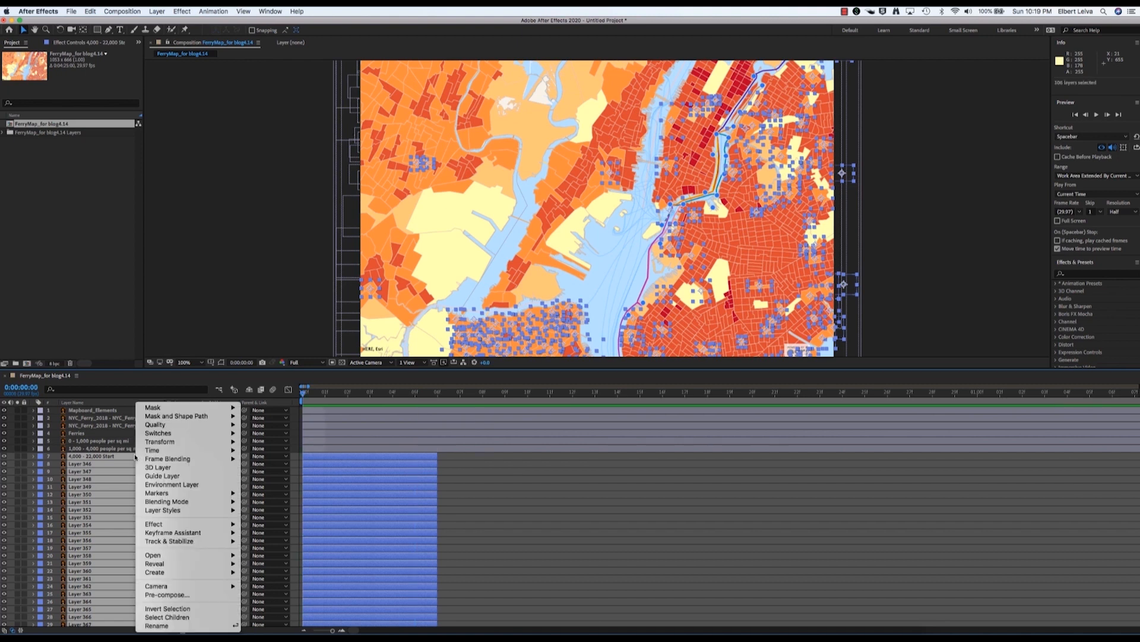
pyautogui.moveTo(165, 564)
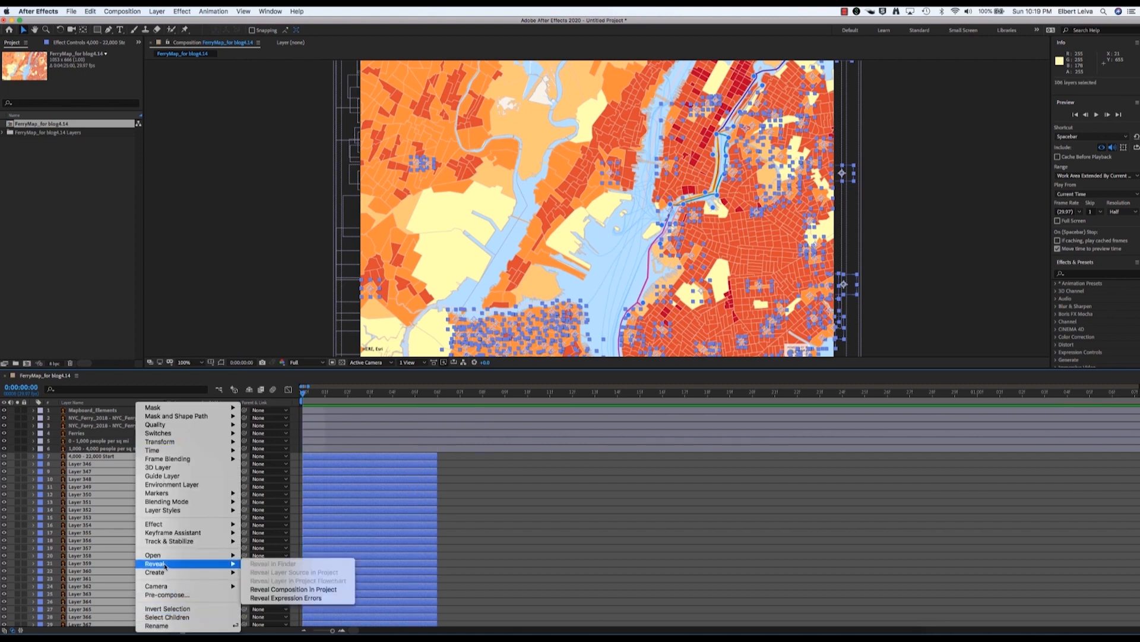
pyautogui.moveTo(165, 535)
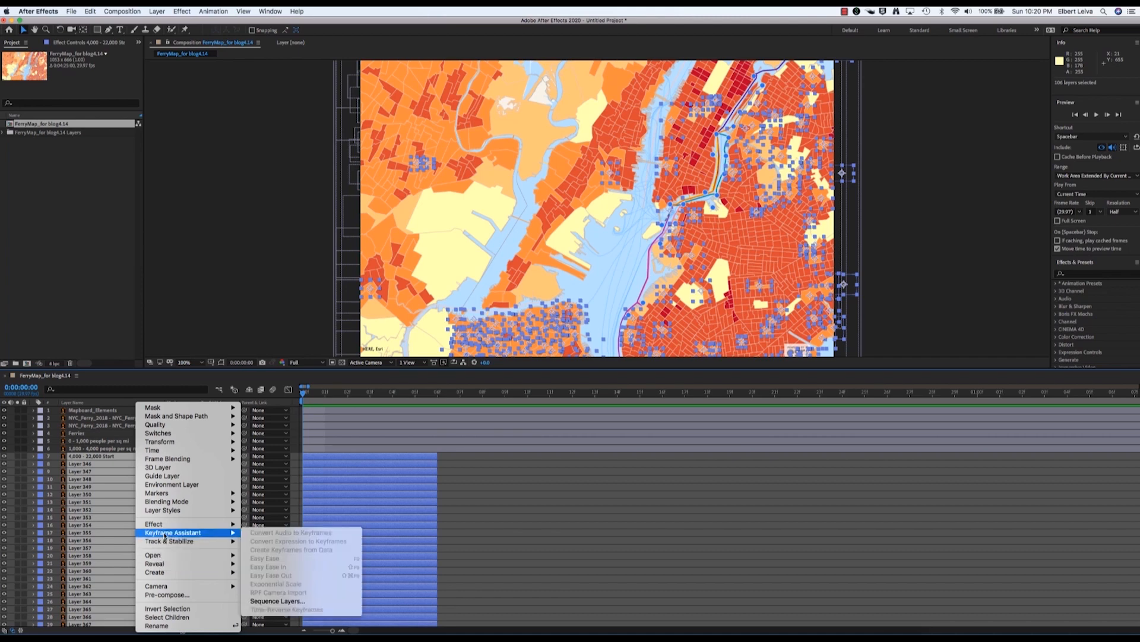
pyautogui.click(269, 602)
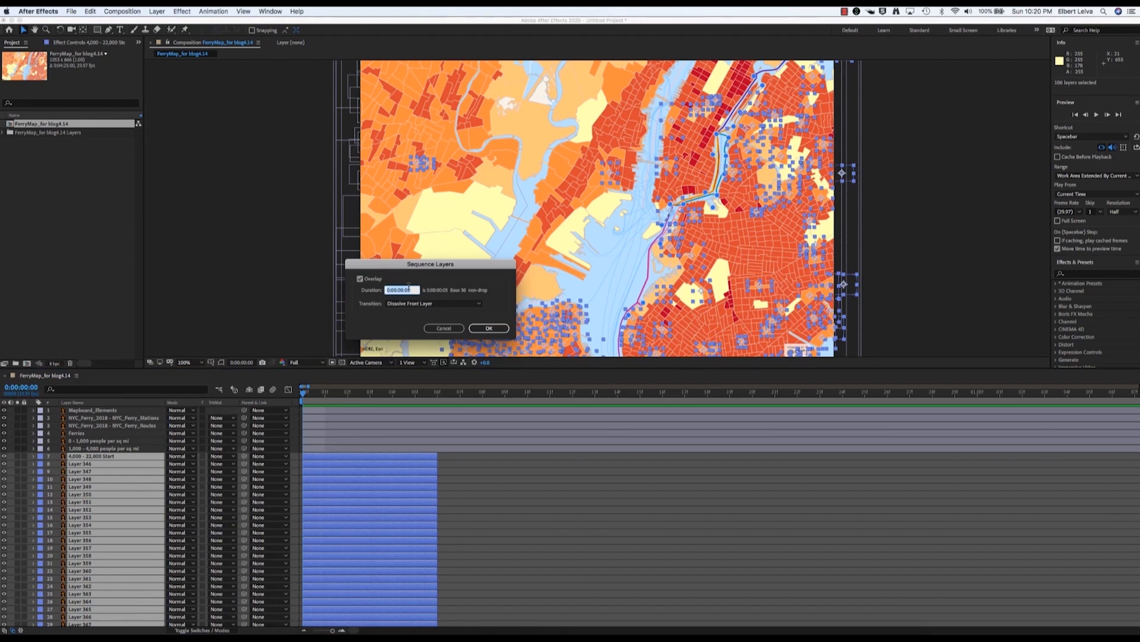
pyautogui.click(410, 304)
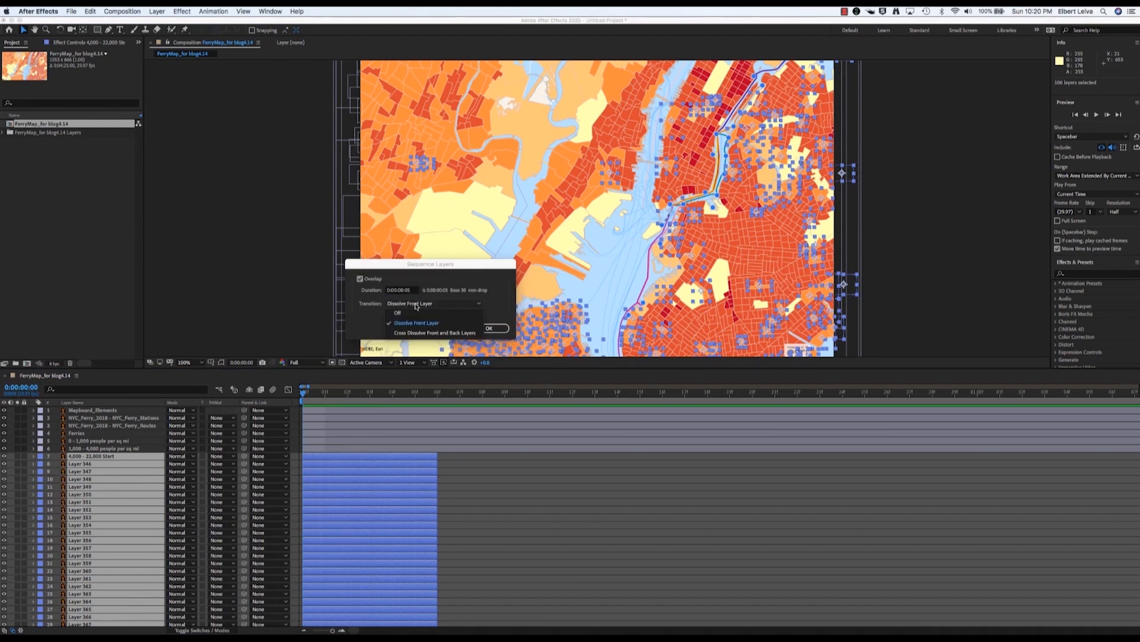
pyautogui.click(421, 305)
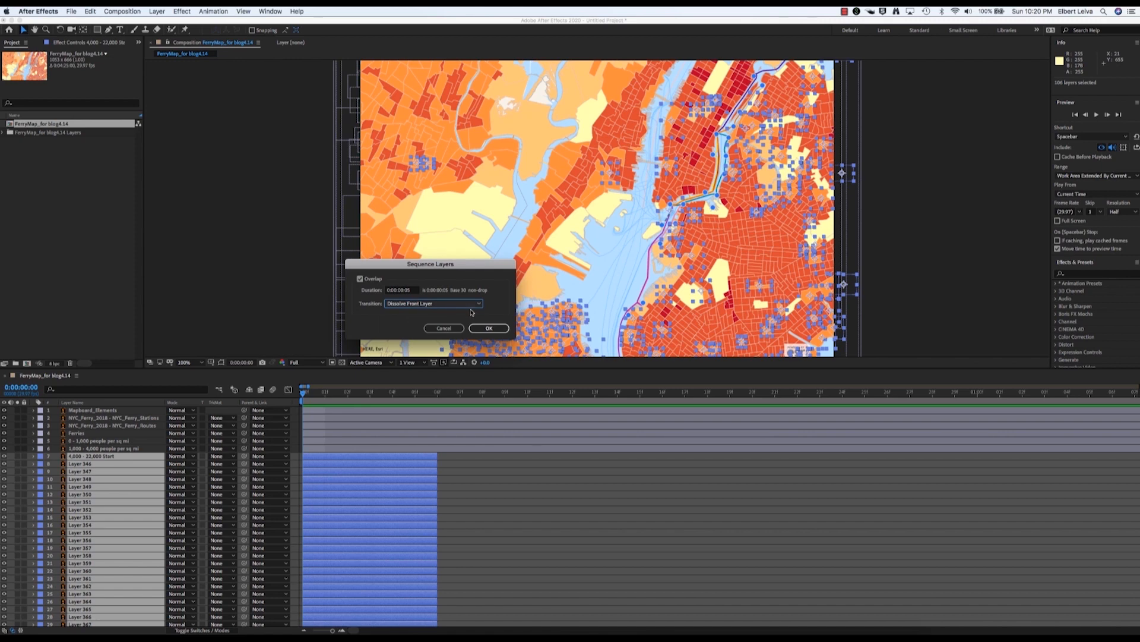
pyautogui.click(491, 331)
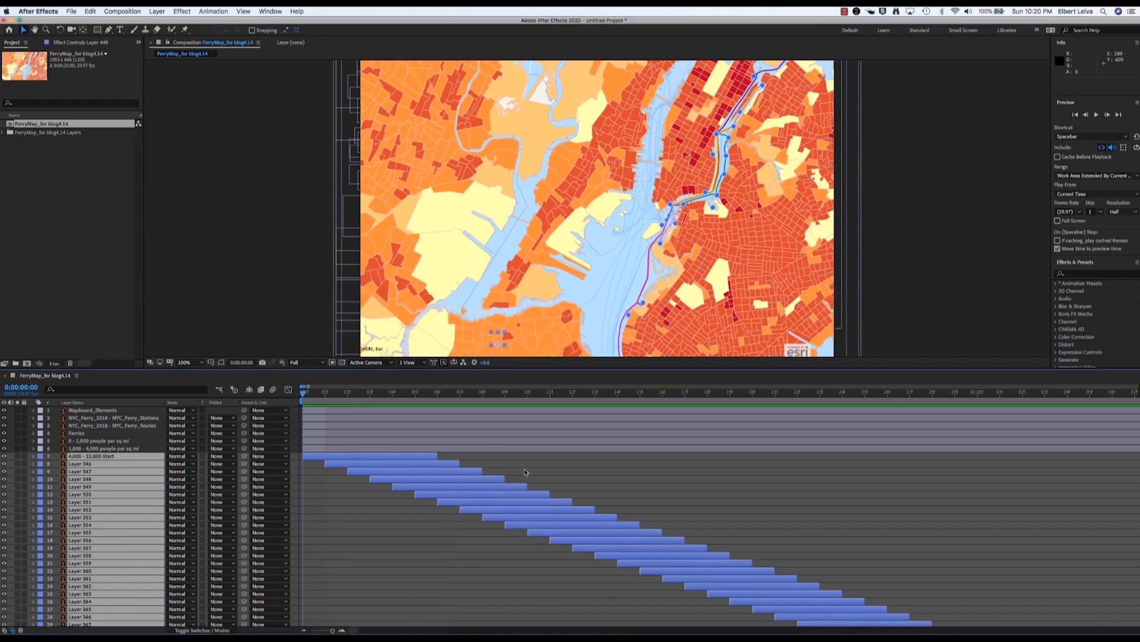
pyautogui.moveTo(304, 393); pyautogui.dragTo(506, 516)
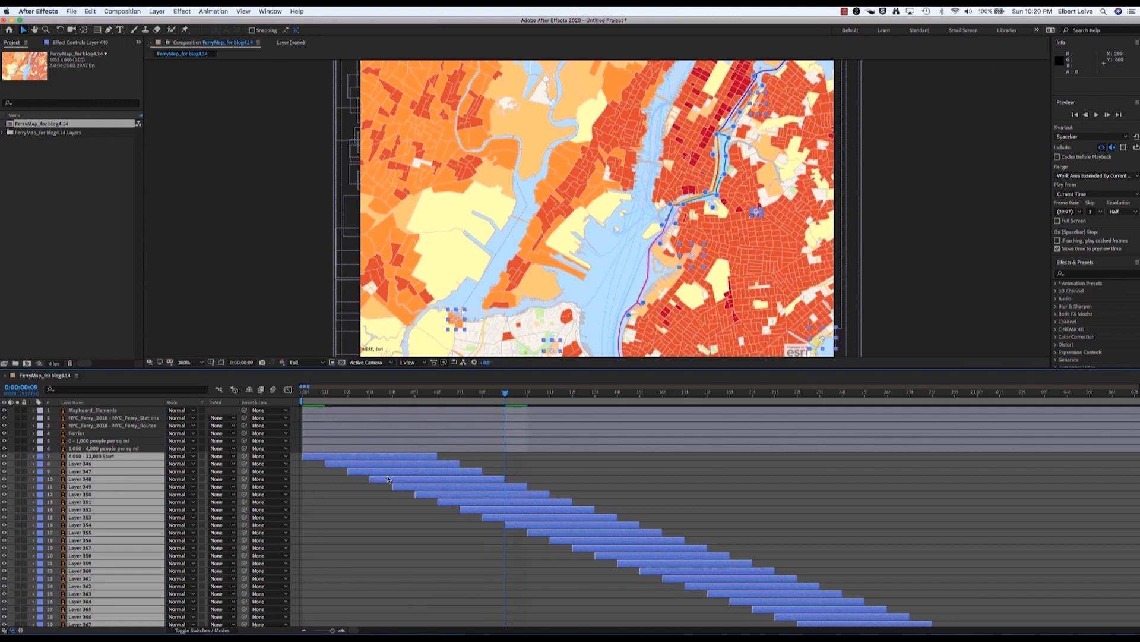
# Reveal the Opacity properties of the blue layers and select all their keyframes from 4,000 - 22,000 Start through Layer 449.
pyautogui.press('t')
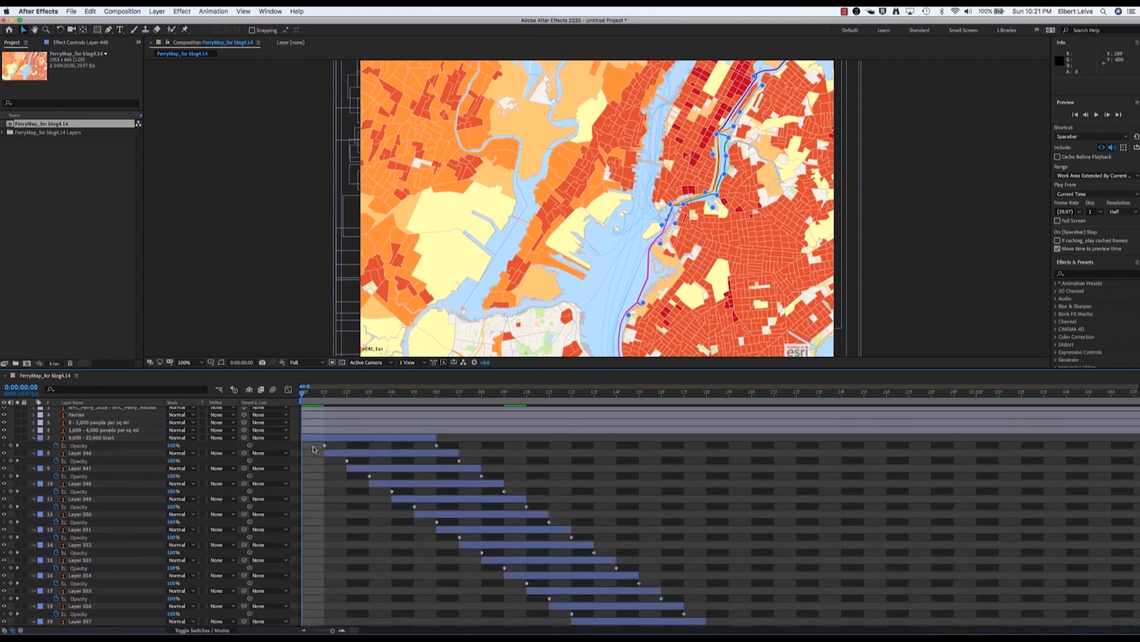
pyautogui.moveTo(313, 448); pyautogui.dragTo(1139, 610)
pyautogui.press('space')
pyautogui.moveTo(1111, 542); pyautogui.dragTo(467, 552)
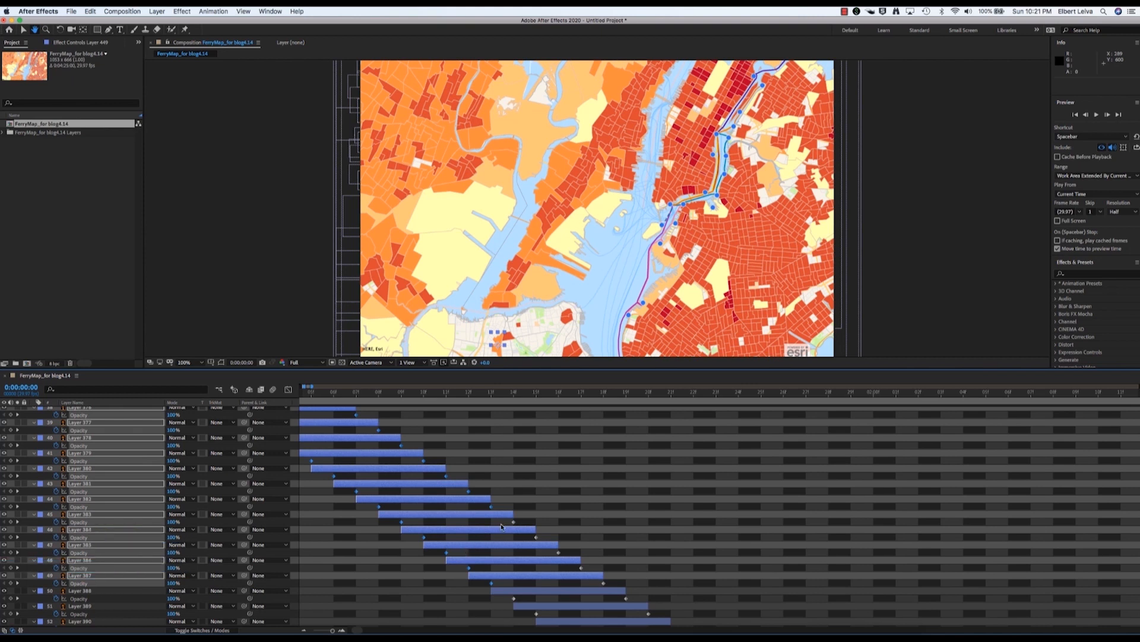
pyautogui.moveTo(506, 525); pyautogui.dragTo(664, 582)
pyautogui.moveTo(497, 597); pyautogui.dragTo(617, 528)
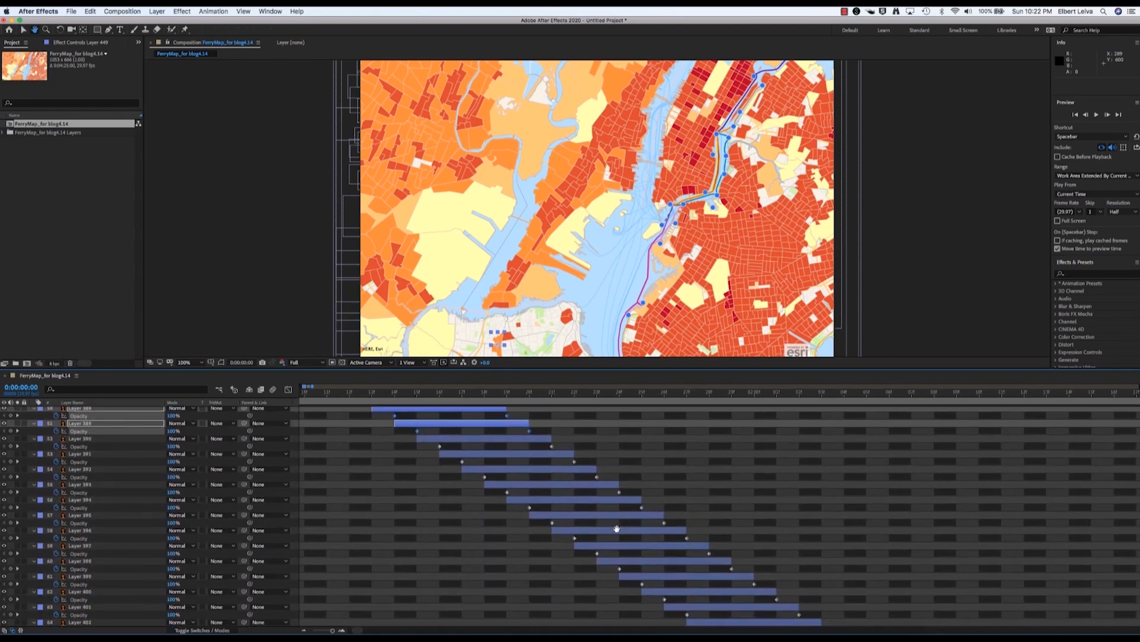
pyautogui.moveTo(428, 446); pyautogui.dragTo(1137, 492)
pyautogui.moveTo(1118, 557); pyautogui.dragTo(671, 538)
pyautogui.moveTo(951, 522); pyautogui.dragTo(659, 565)
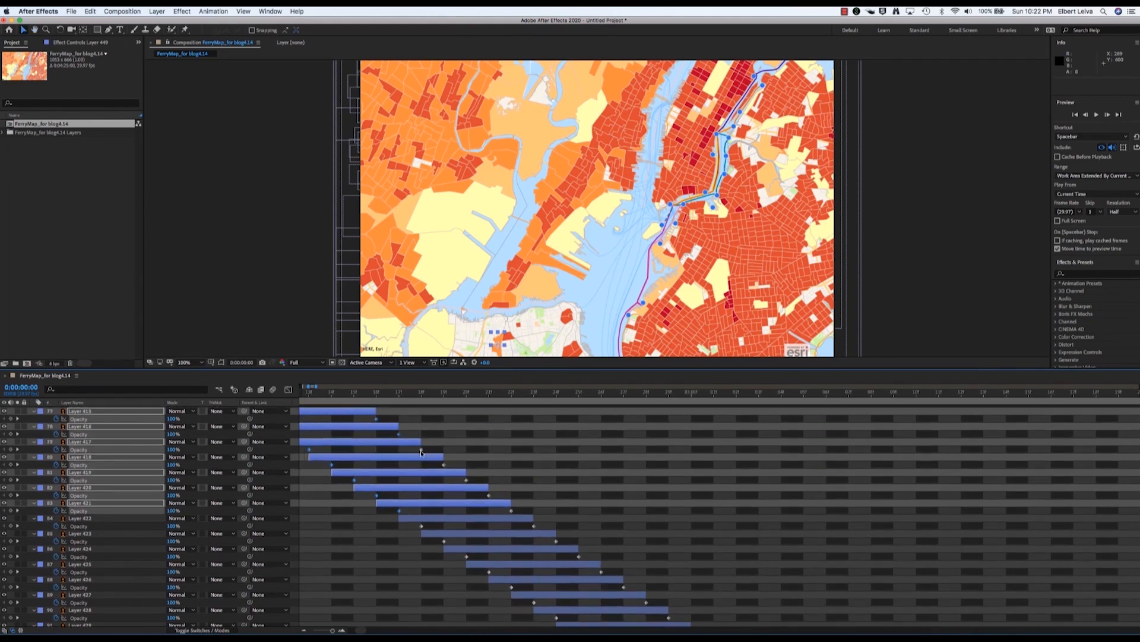
pyautogui.moveTo(412, 449); pyautogui.dragTo(715, 432)
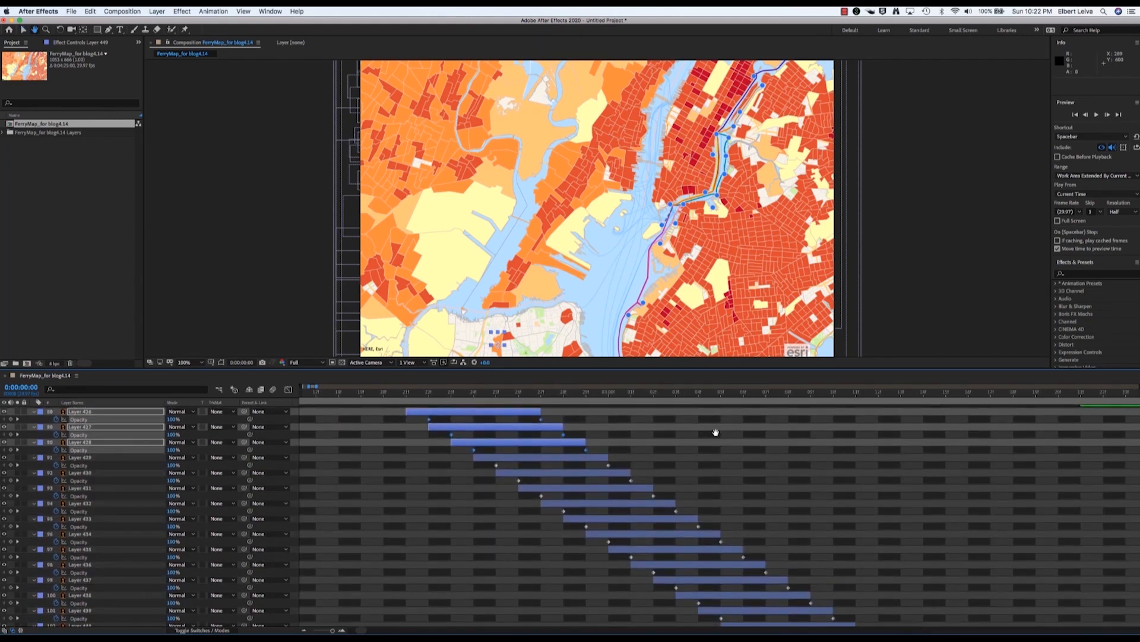
pyautogui.moveTo(867, 551); pyautogui.dragTo(601, 509)
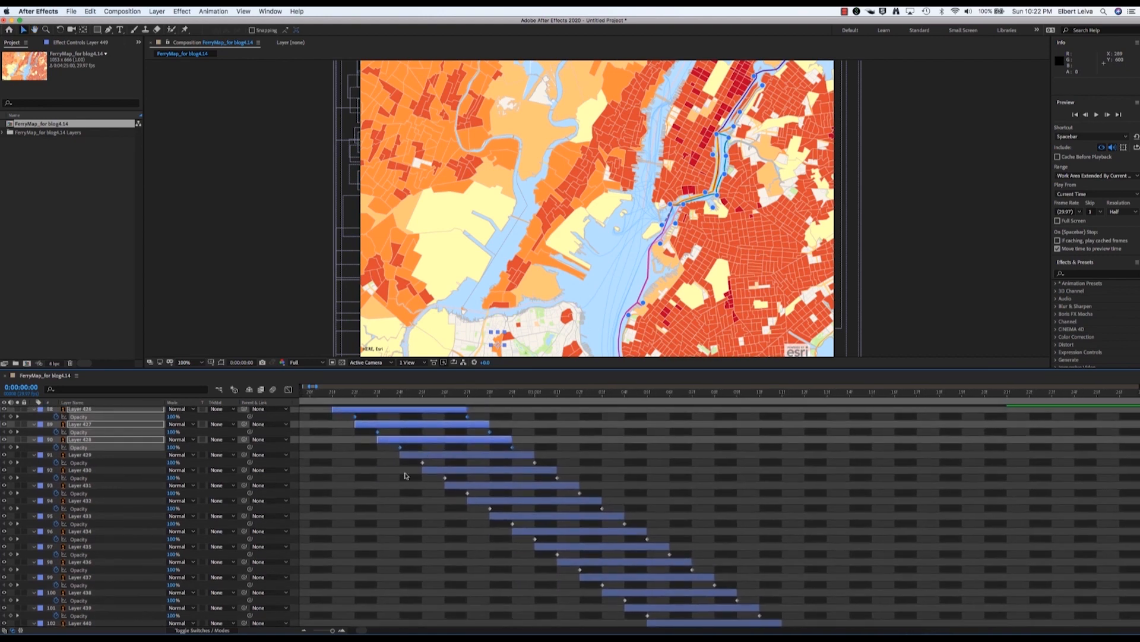
pyautogui.moveTo(410, 461); pyautogui.dragTo(661, 402)
pyautogui.moveTo(557, 454); pyautogui.dragTo(550, 471)
pyautogui.moveTo(442, 442); pyautogui.dragTo(796, 596)
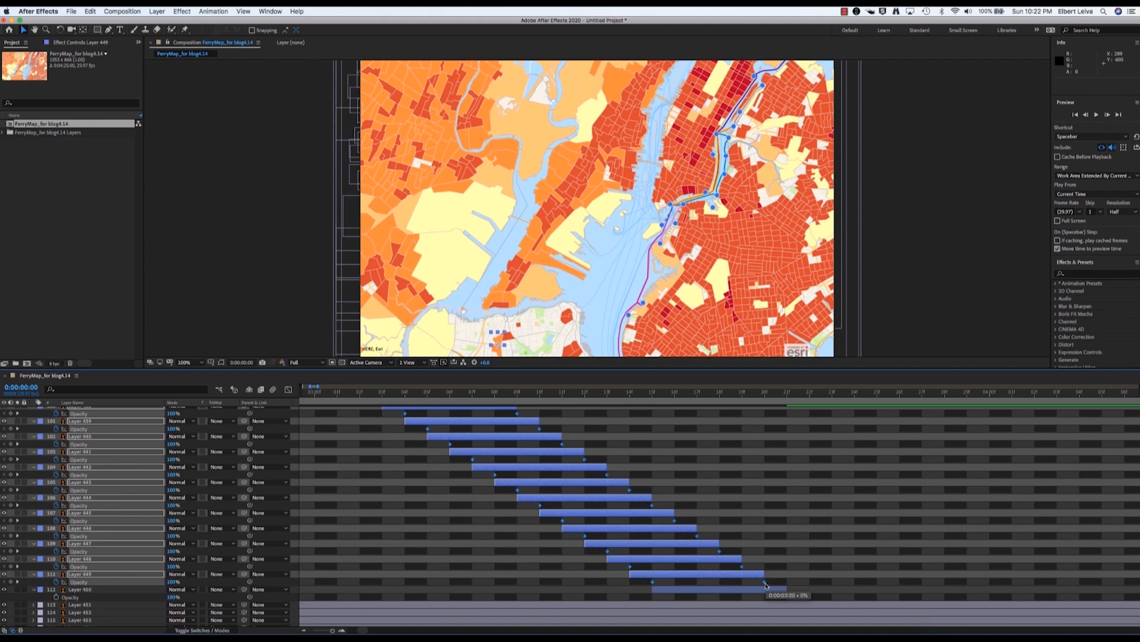
# Time-reverse the selected Opacity keyframes of the blue layers.
pyautogui.rightClick(766, 586)
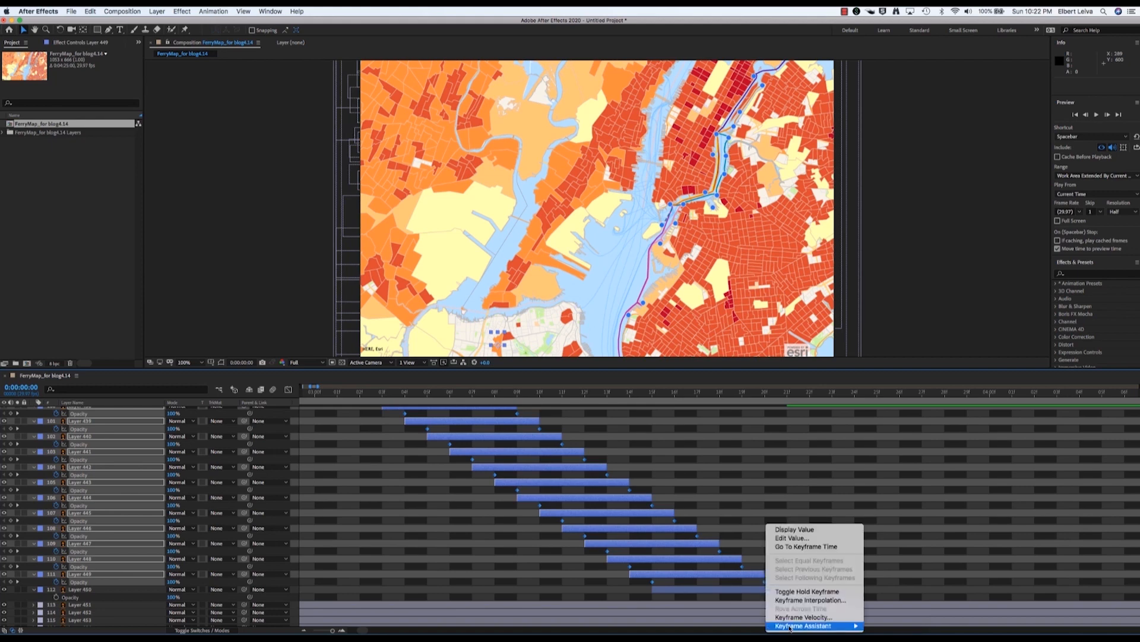
pyautogui.moveTo(790, 628)
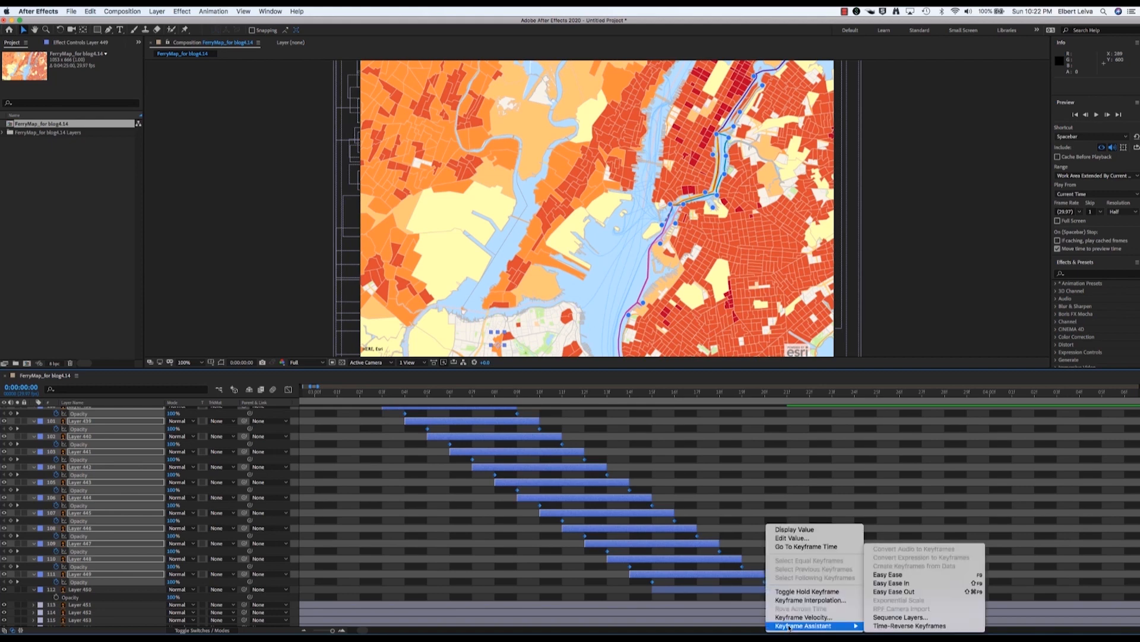
pyautogui.click(898, 627)
# Extend the out points of the selected blue layers to the end of the composition.
pyautogui.click(765, 392)
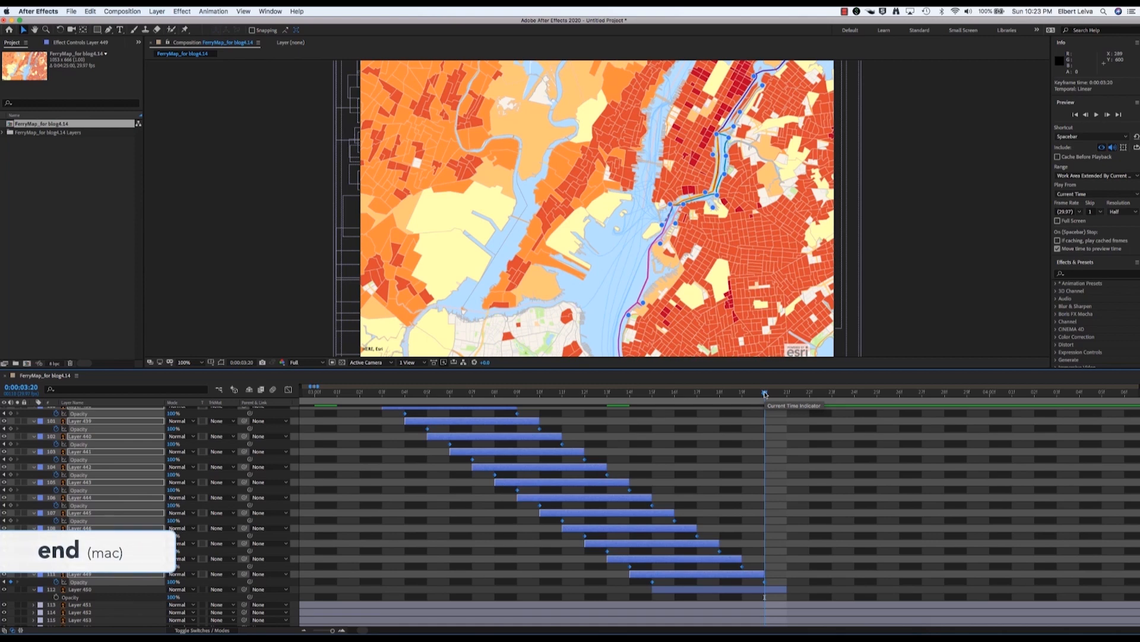
pyautogui.press('End')
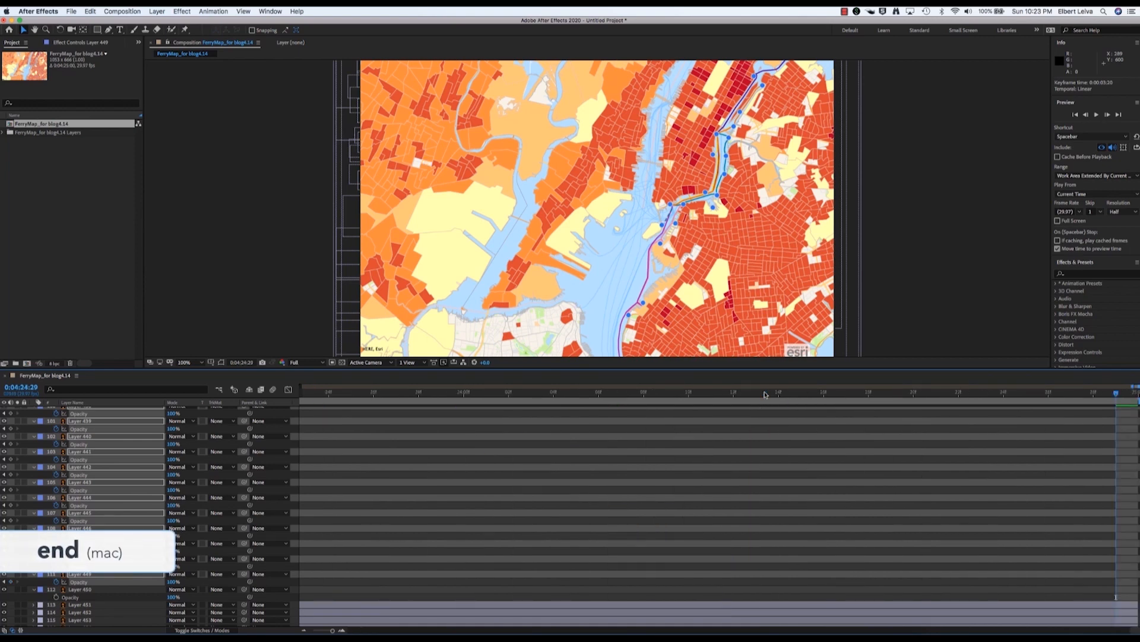
pyautogui.hotkey('alt', ']')
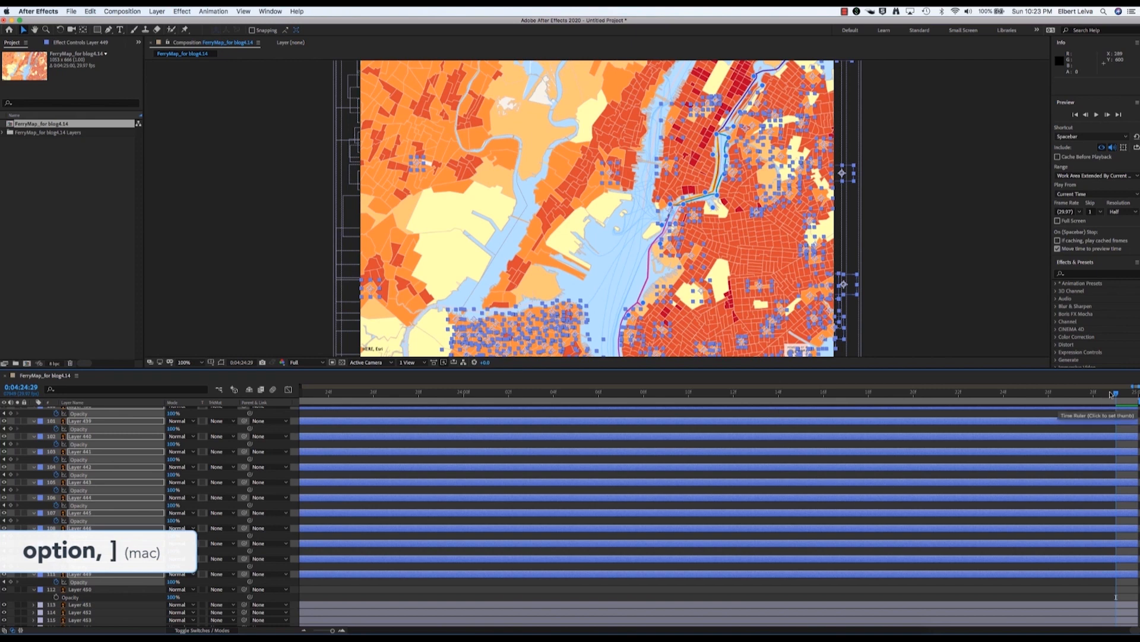
# Preview the blue layers' animation from the start of the composition.
pyautogui.press('Home')
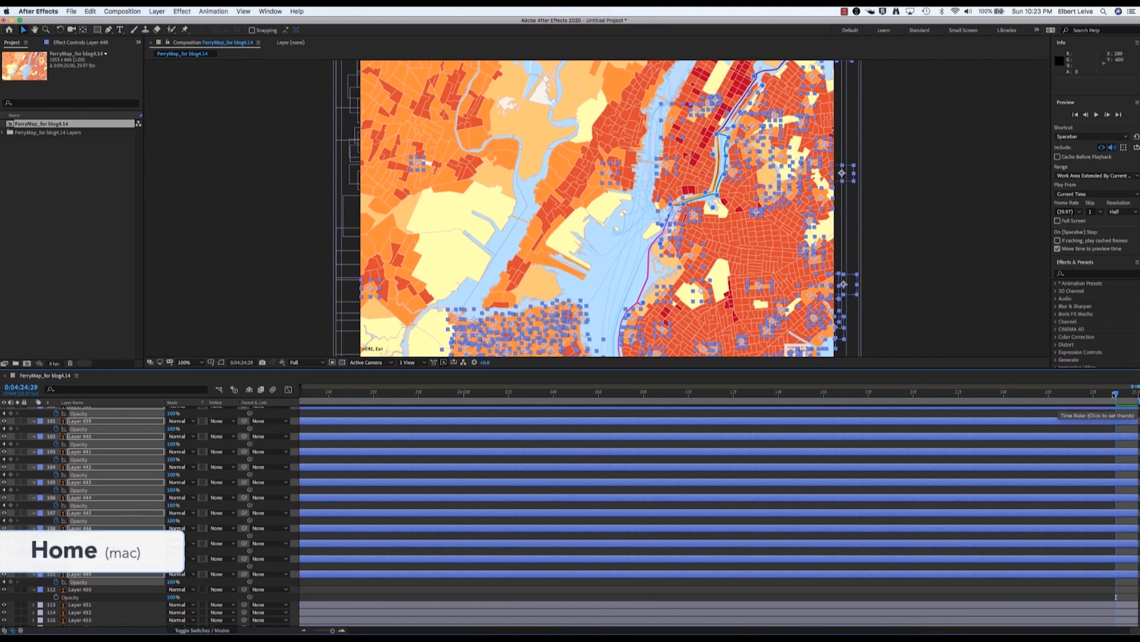
pyautogui.press('space')
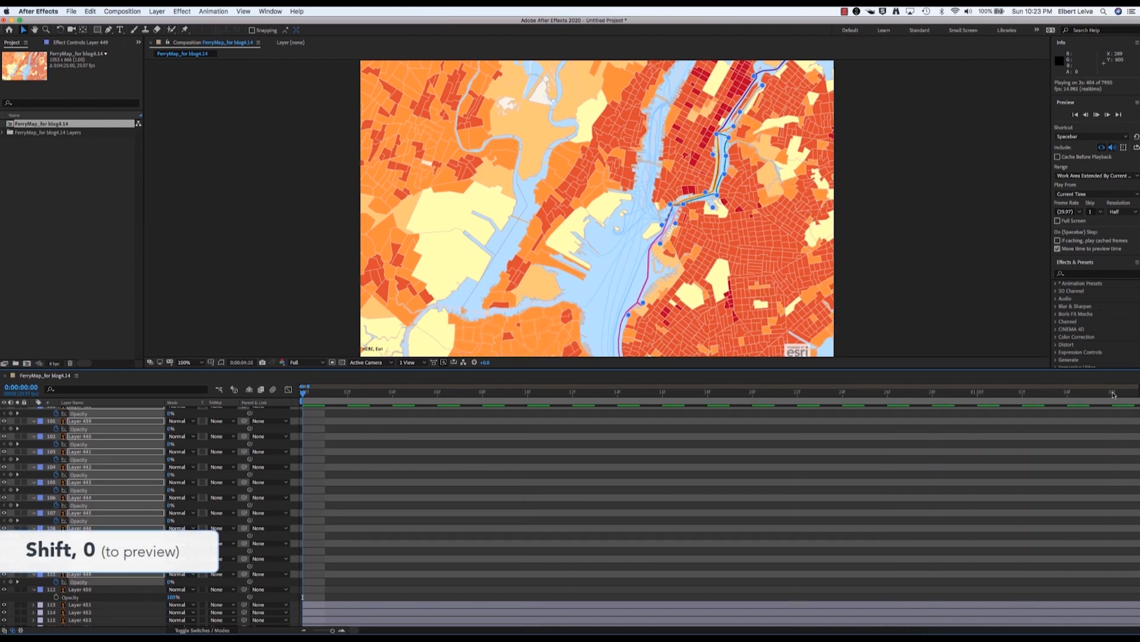
pyautogui.press('space')
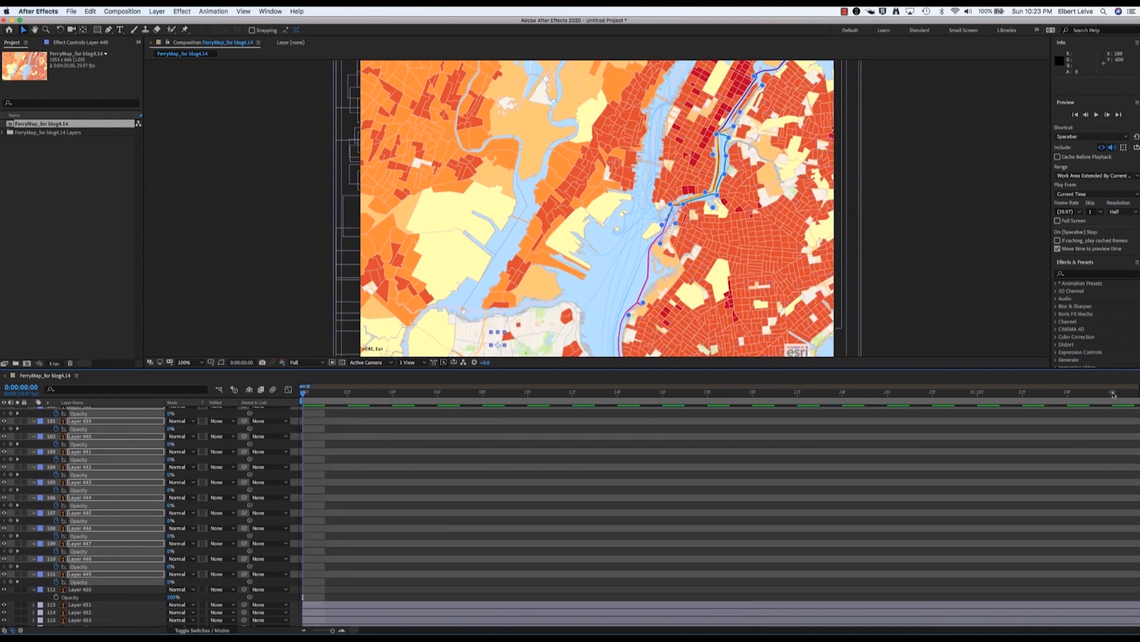
# Select the layers from Layer 451 through 4,000 - 22,000 End and set their label colour to Yellow.
pyautogui.click(85, 590)
pyautogui.click(81, 605)
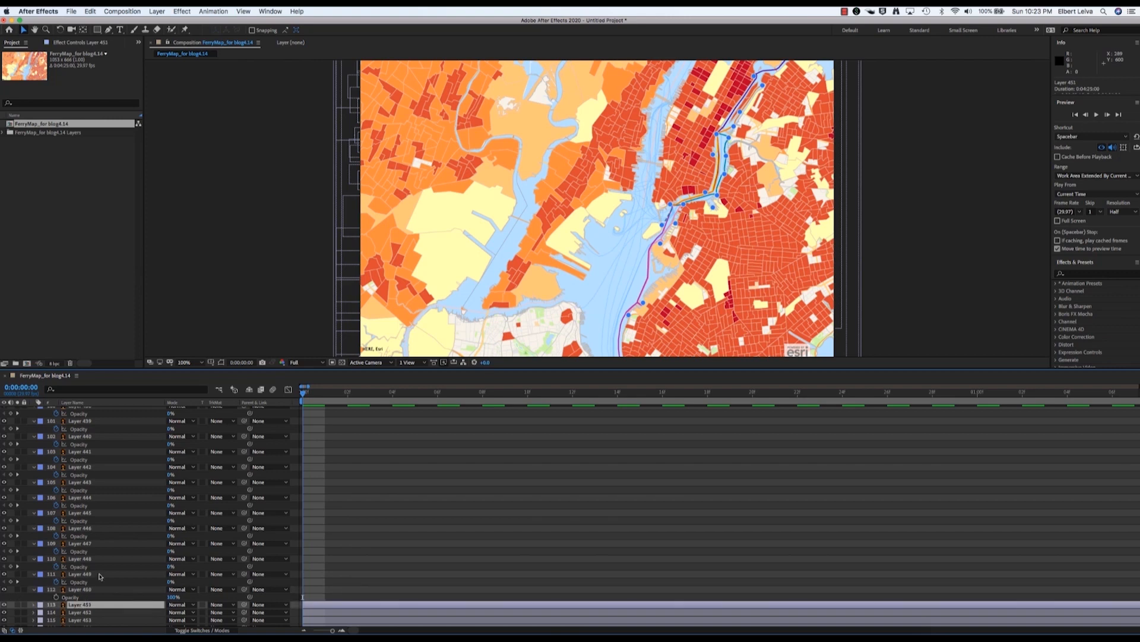
pyautogui.scroll(-5, 99, 578)
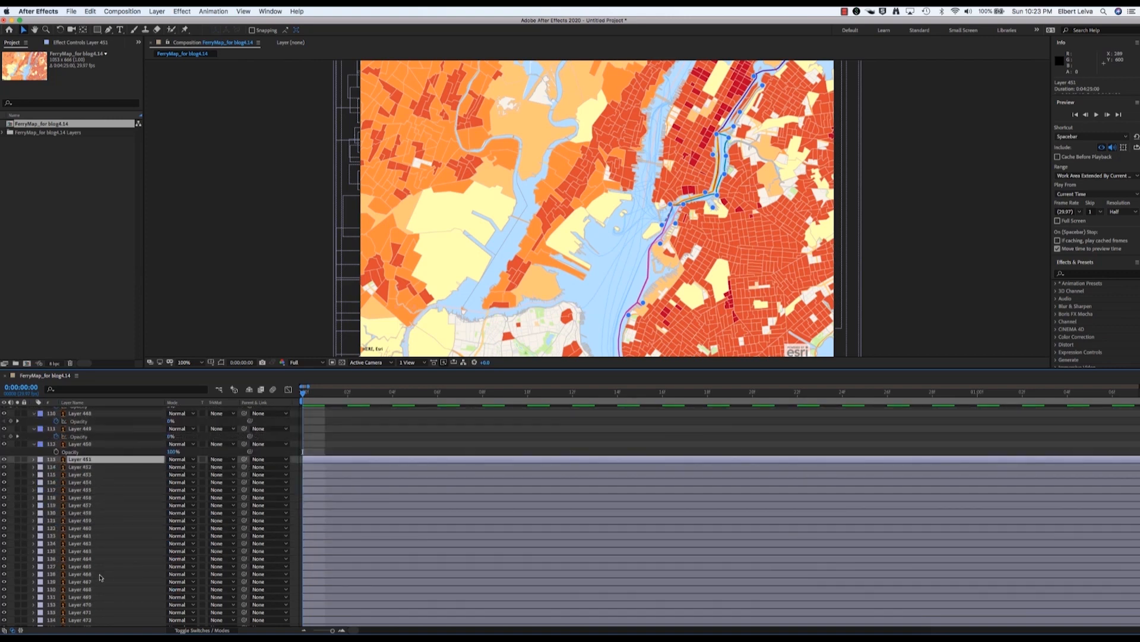
pyautogui.scroll(-5, 99, 578)
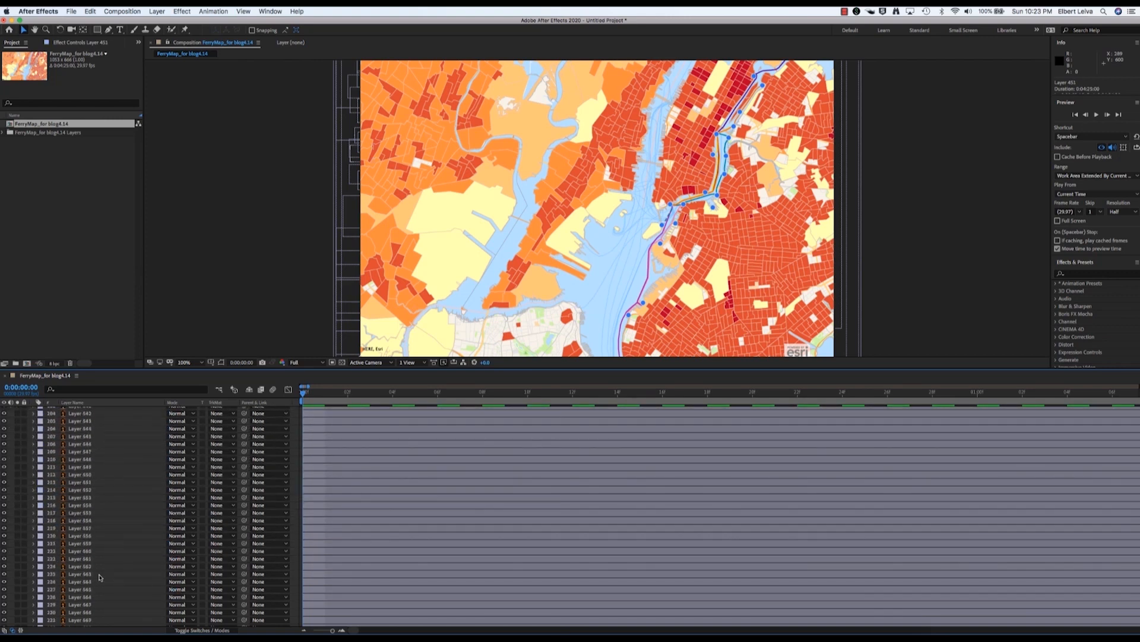
pyautogui.scroll(-5, 99, 578)
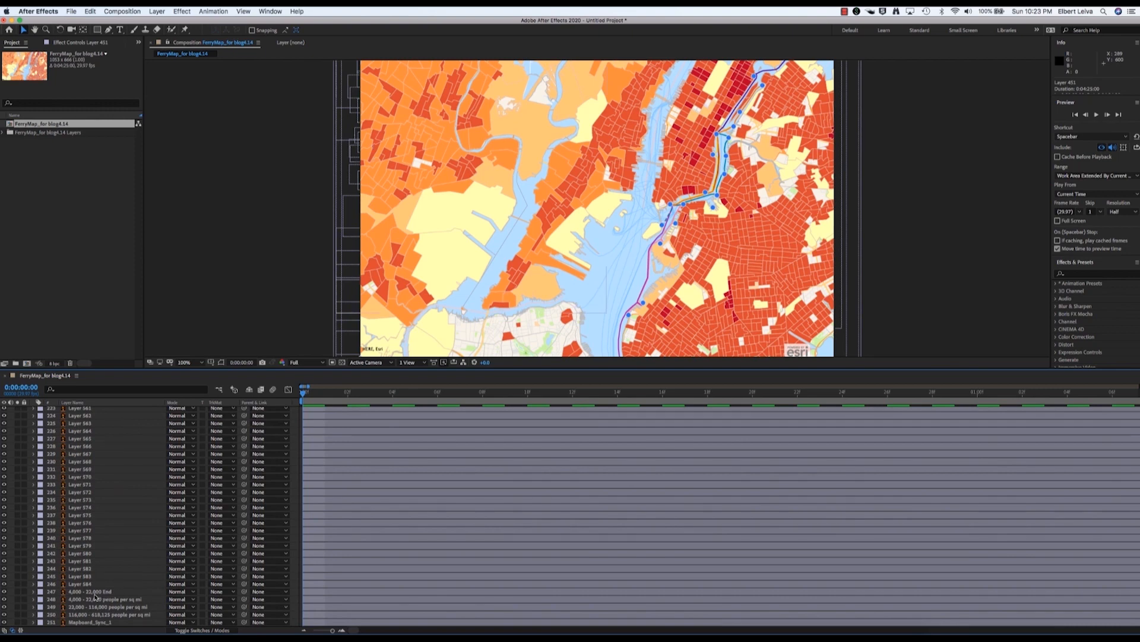
pyautogui.keyDown('shift'); pyautogui.click(97, 592); pyautogui.keyUp('shift')
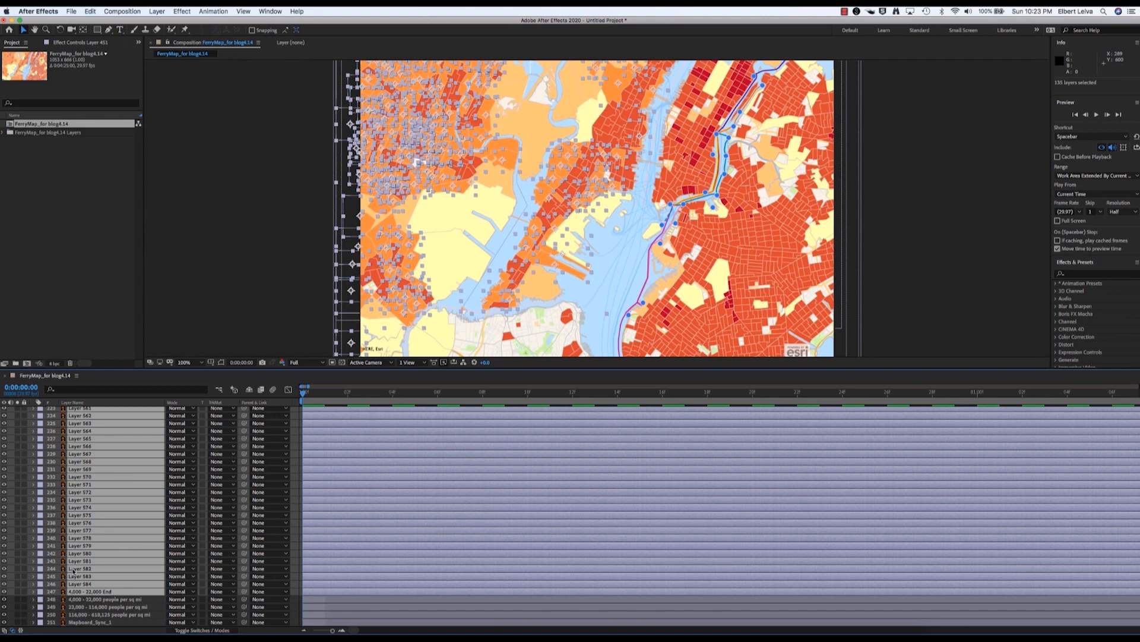
pyautogui.click(39, 592)
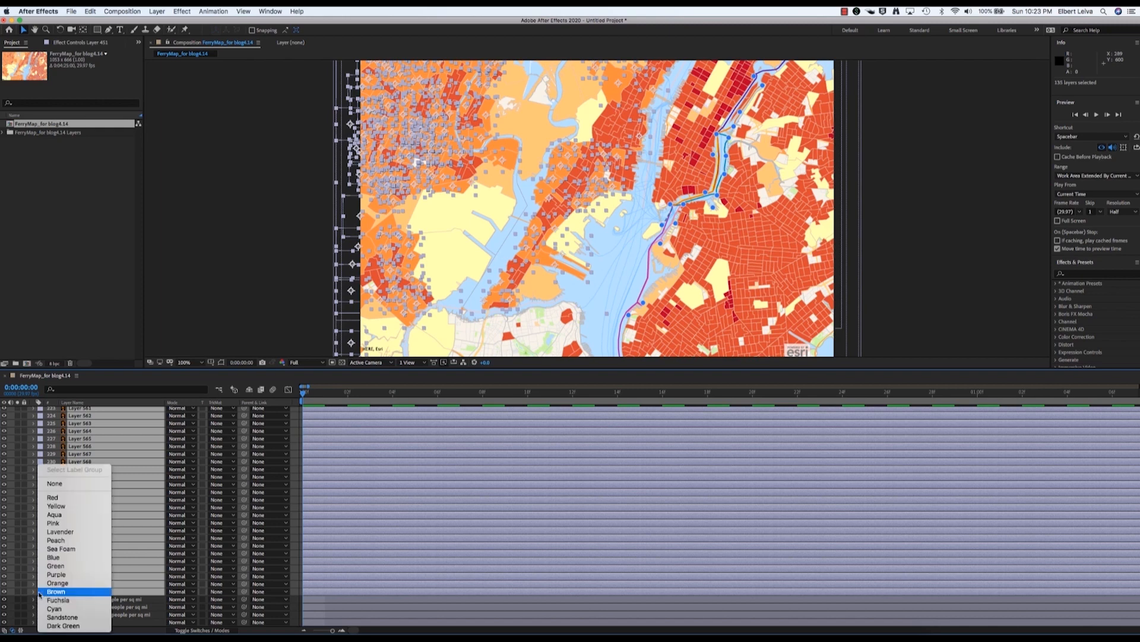
pyautogui.click(62, 506)
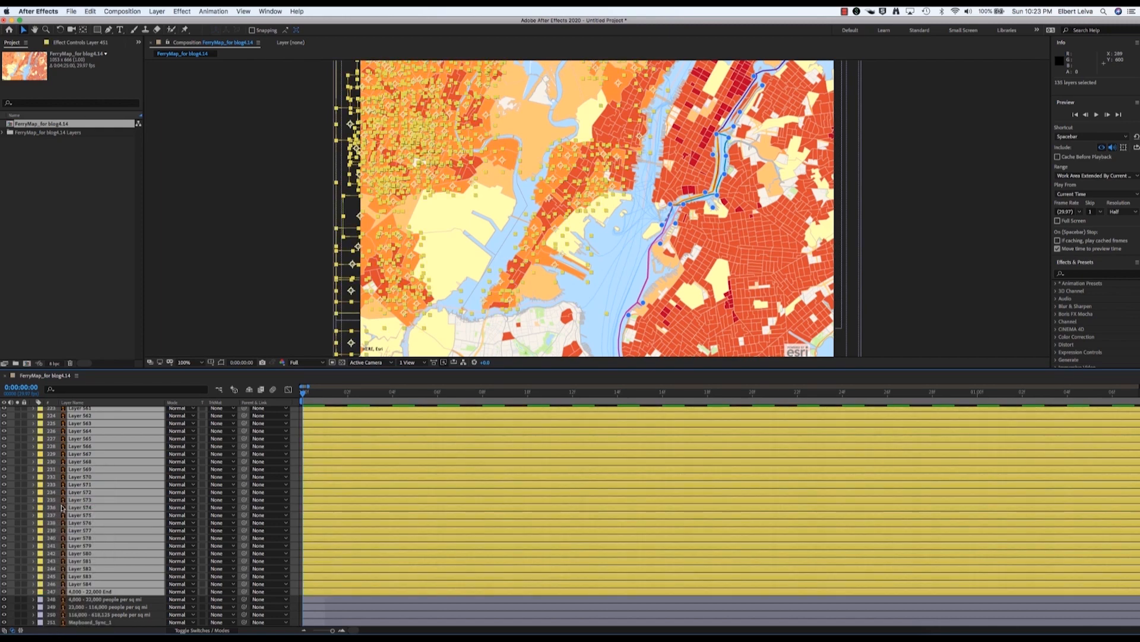
# Set the current time to 0:00:00:05 and trim the out points of the selected yellow layers there.
pyautogui.click(33, 388)
pyautogui.write('5')
pyautogui.press('Return')
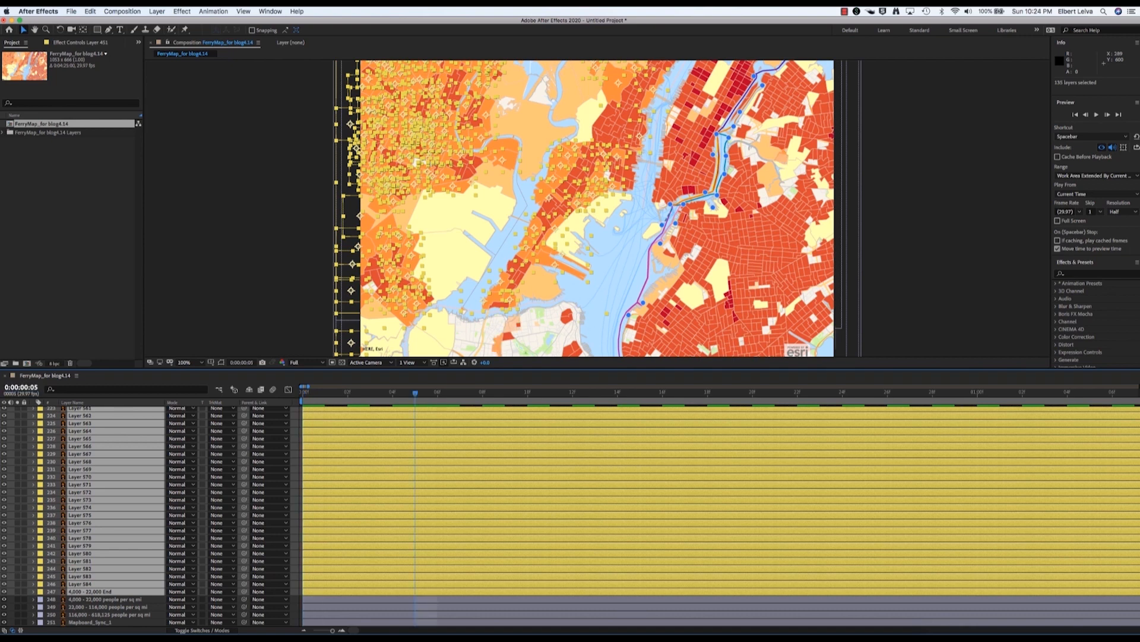
pyautogui.hotkey('alt', ']')
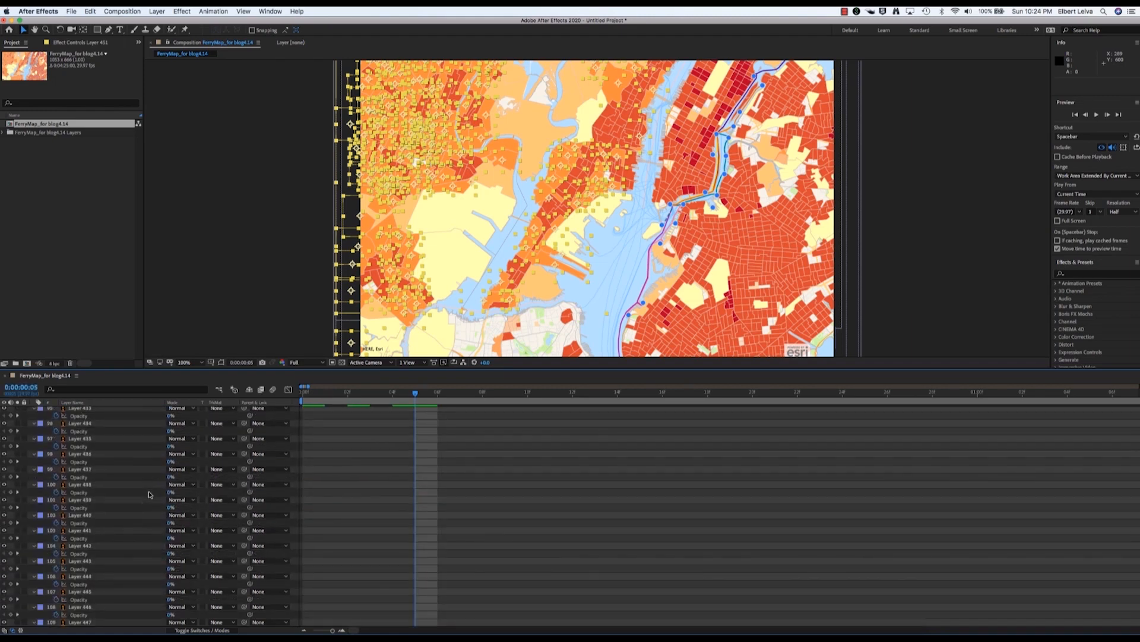
# Sequence the selected yellow layers starting with Layer 451, using a 0:00:00:05 overlap and the Dissolve Front Layer transition.
pyautogui.scroll(-5, 149, 494)
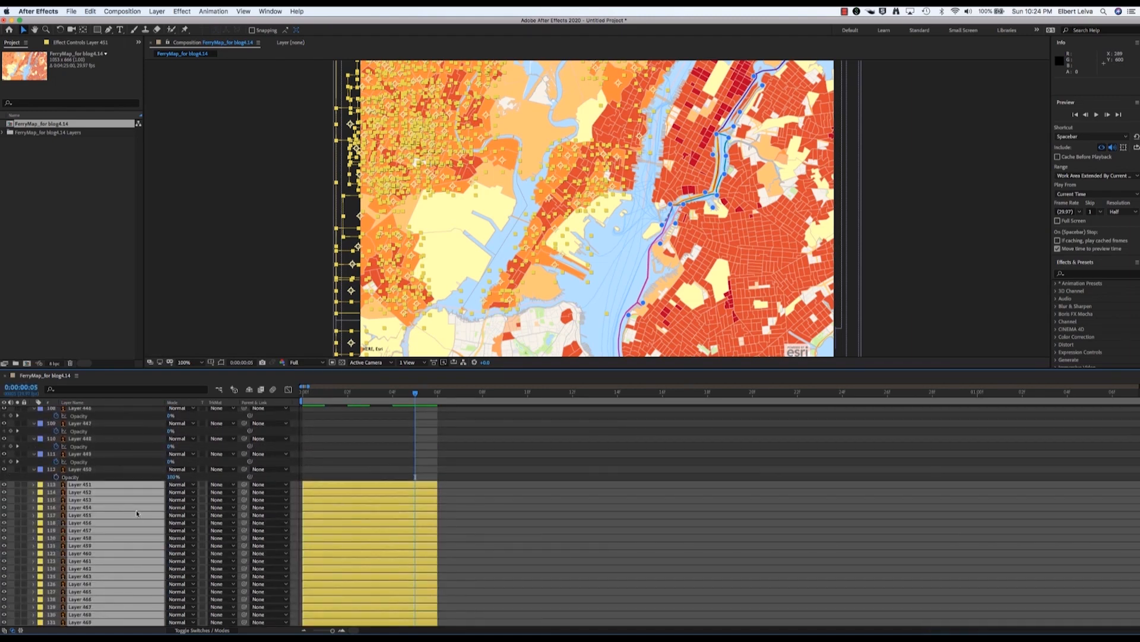
pyautogui.rightClick(103, 486)
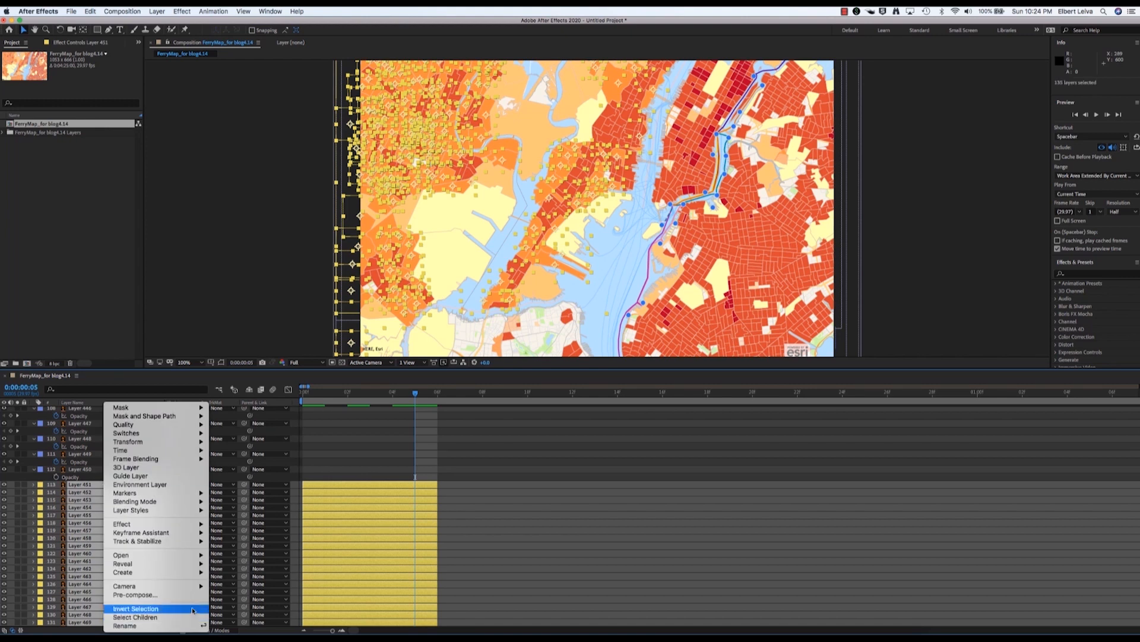
pyautogui.moveTo(168, 554)
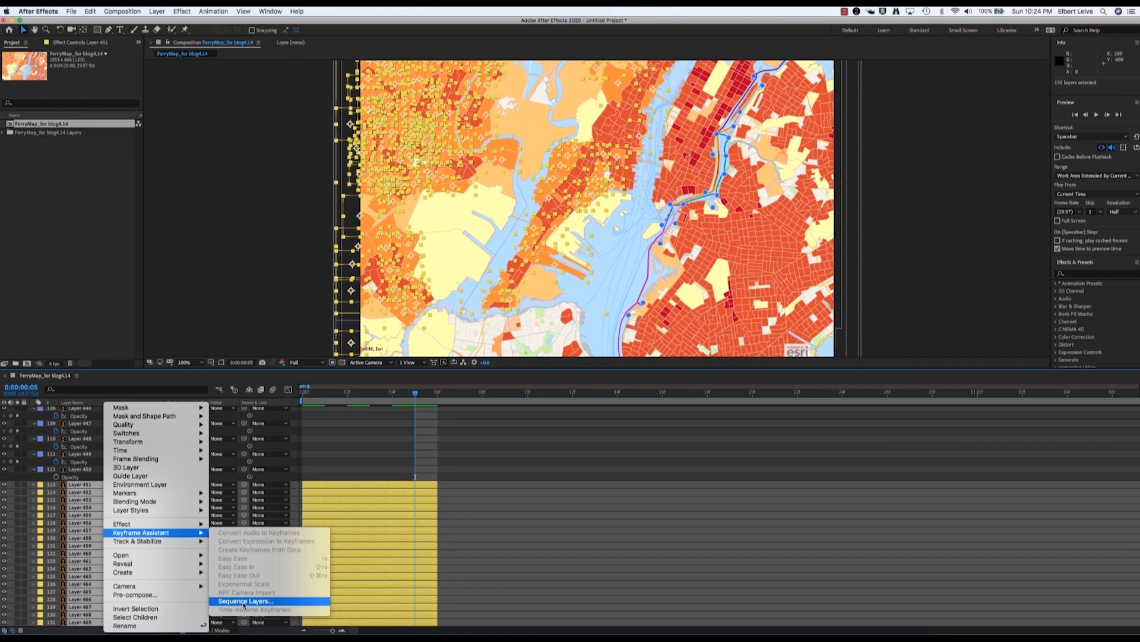
pyautogui.click(244, 601)
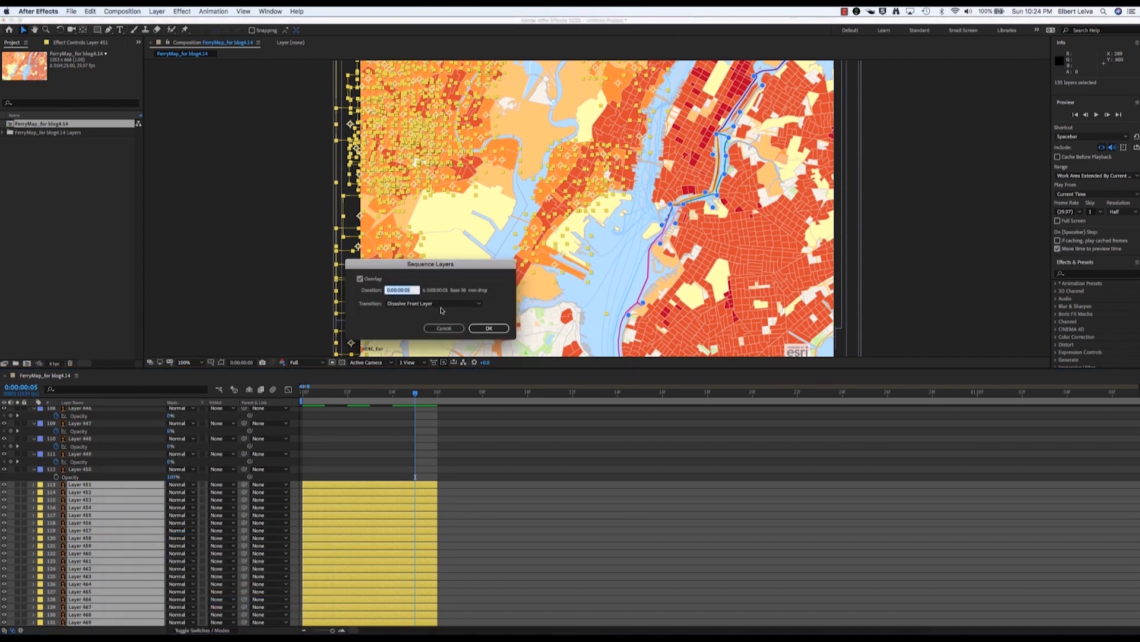
pyautogui.click(493, 332)
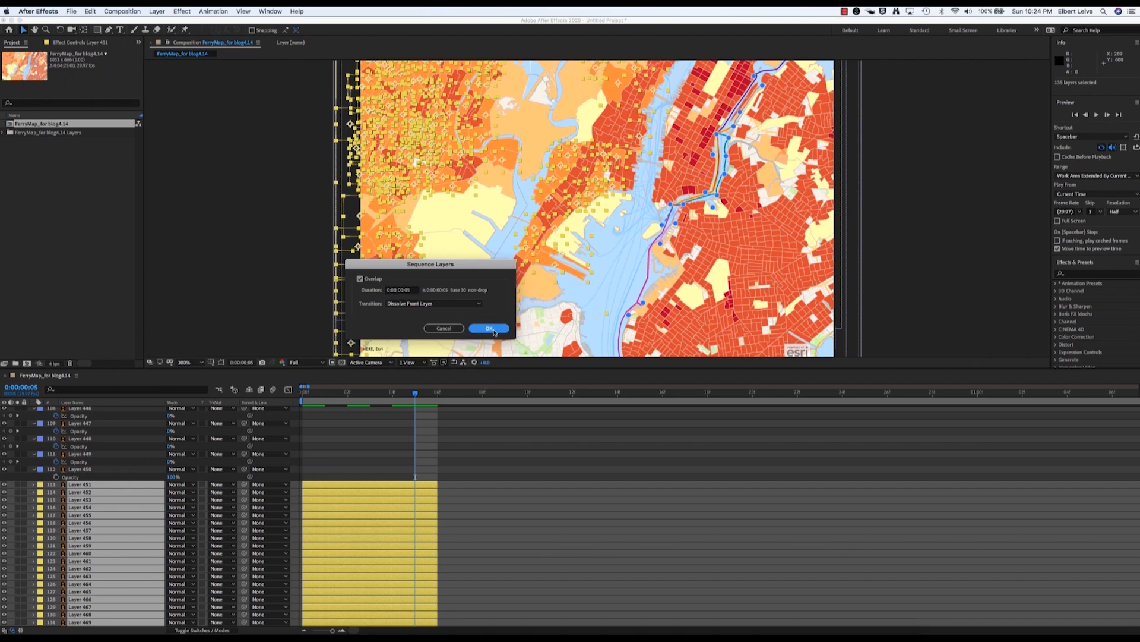
# Reveal the Opacity keyframes of the sequenced yellow layers and select those from Layer 451 through Layer 487.
pyautogui.press('t')
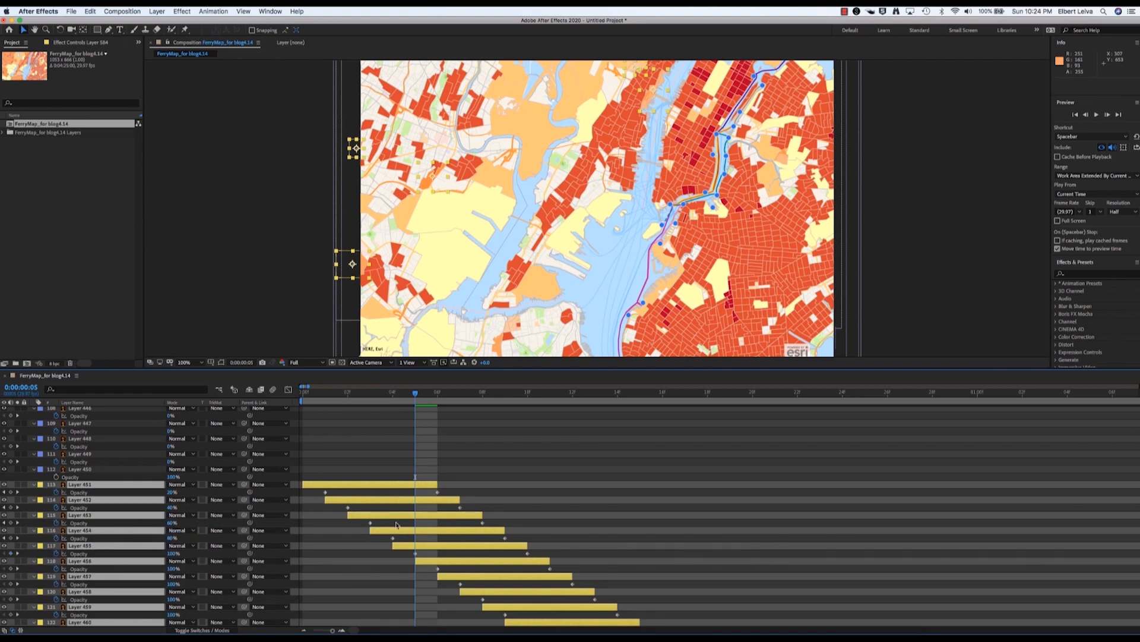
pyautogui.scroll(-3, 416, 486)
pyautogui.moveTo(416, 485); pyautogui.dragTo(458, 462)
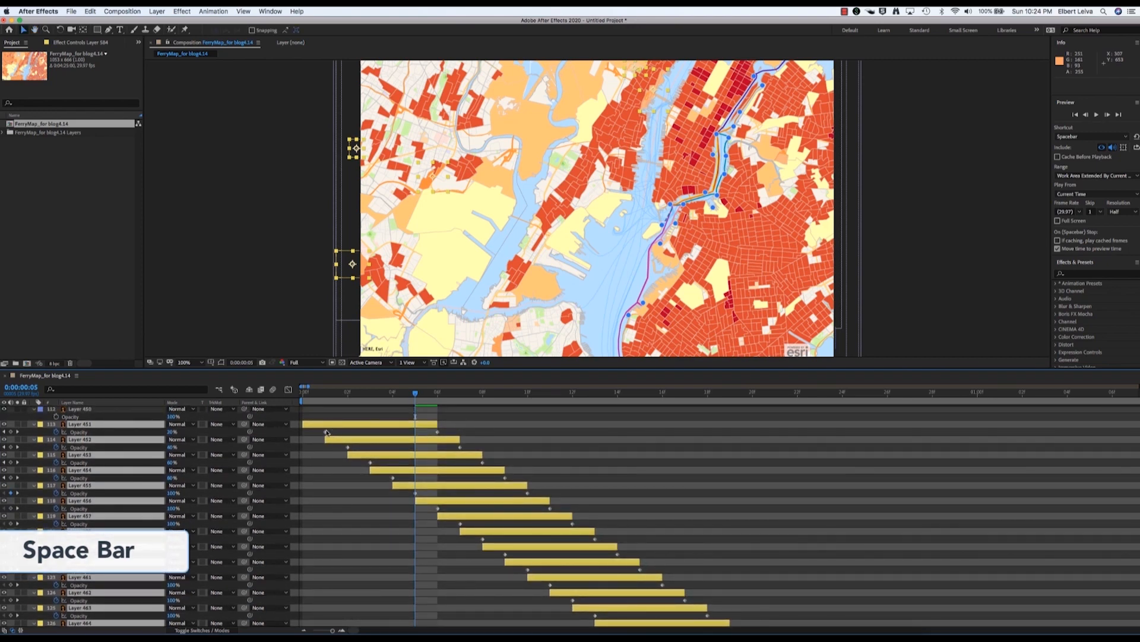
pyautogui.moveTo(317, 435); pyautogui.dragTo(1138, 603)
pyautogui.press('space')
pyautogui.moveTo(1083, 577); pyautogui.dragTo(717, 528)
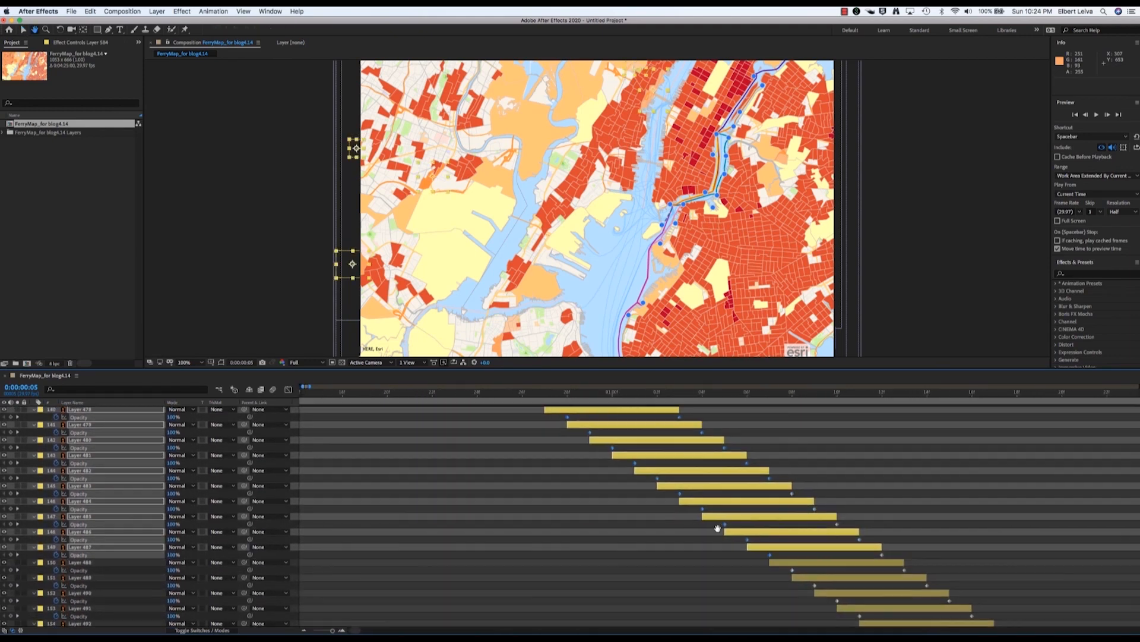
# Extend the Opacity keyframe selection through Layer 536, keeping the keyframes already selected.
pyautogui.press('shift')
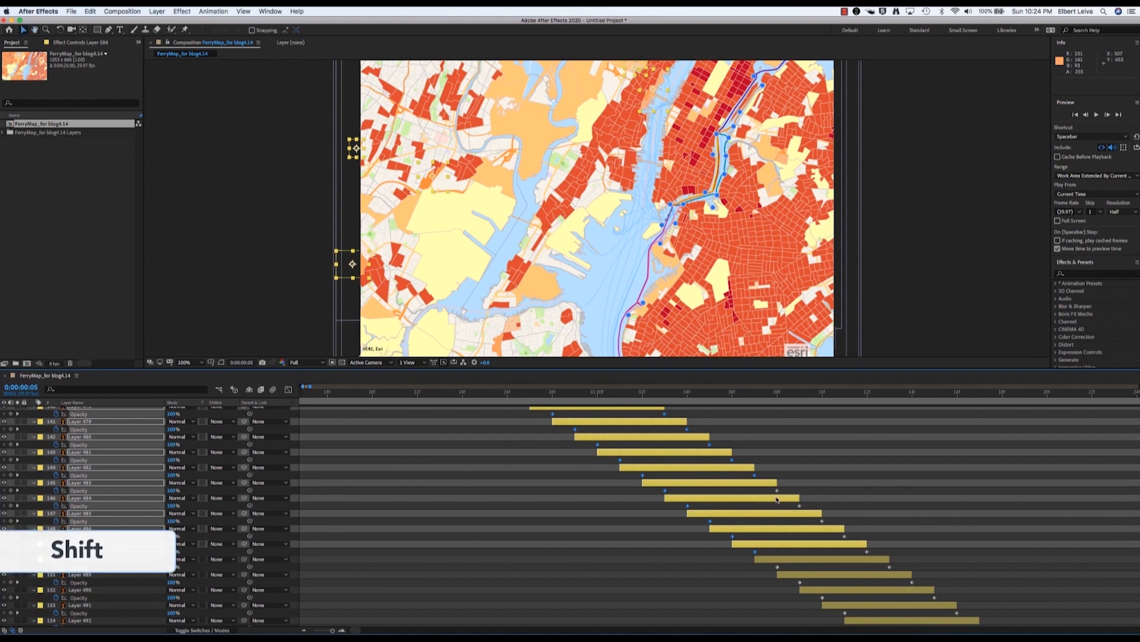
pyautogui.moveTo(772, 493); pyautogui.dragTo(775, 448)
pyautogui.moveTo(893, 605); pyautogui.dragTo(676, 559)
pyautogui.moveTo(621, 538); pyautogui.dragTo(496, 522)
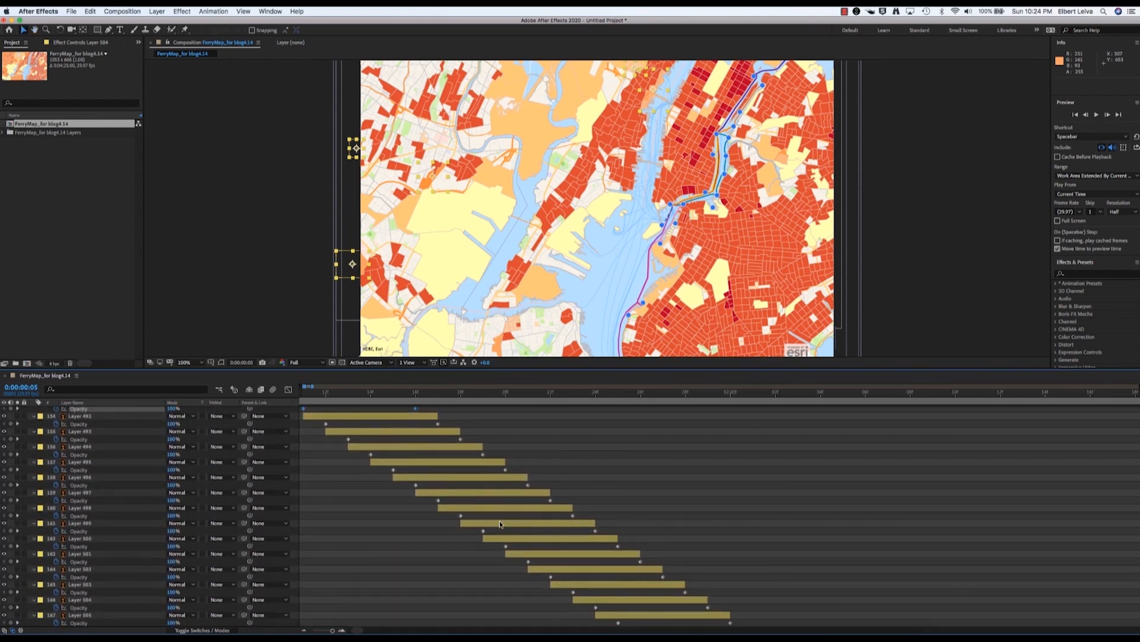
pyautogui.moveTo(316, 428); pyautogui.dragTo(433, 519)
pyautogui.moveTo(766, 542); pyautogui.dragTo(628, 552)
pyautogui.press('v')
pyautogui.moveTo(408, 435); pyautogui.dragTo(772, 623)
pyautogui.scroll(-5, 726, 597)
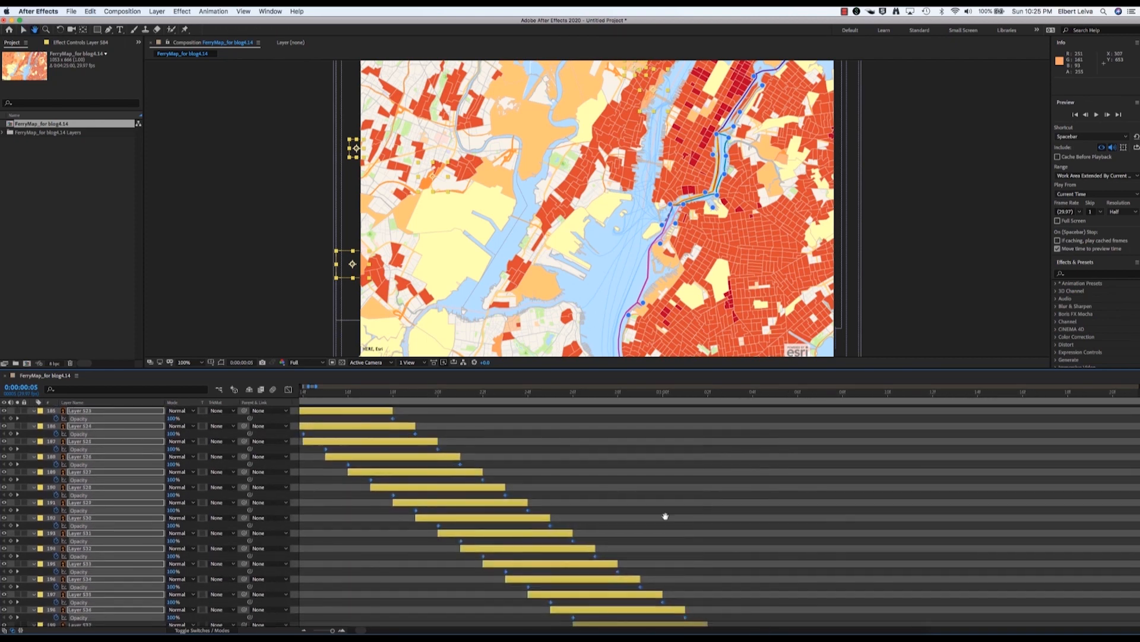
# Add the Opacity keyframes of the following yellow layers through Layer 559 to the selection.
pyautogui.hscroll(3, 626, 438)
pyautogui.moveTo(504, 510); pyautogui.dragTo(873, 622)
pyautogui.press('h')
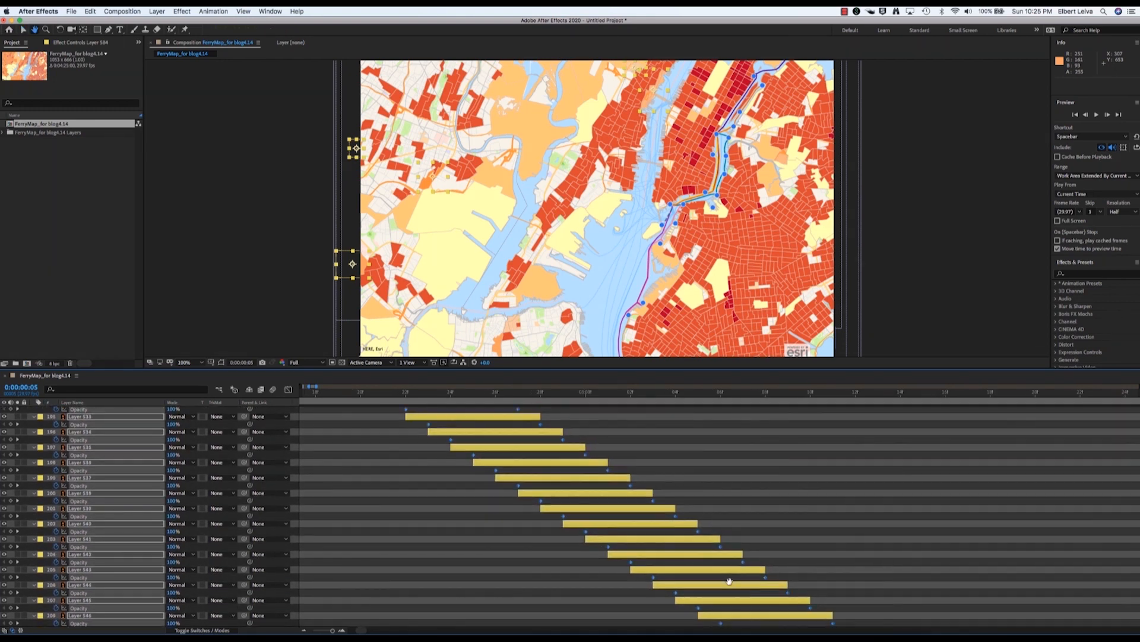
pyautogui.hscroll(5, 732, 559)
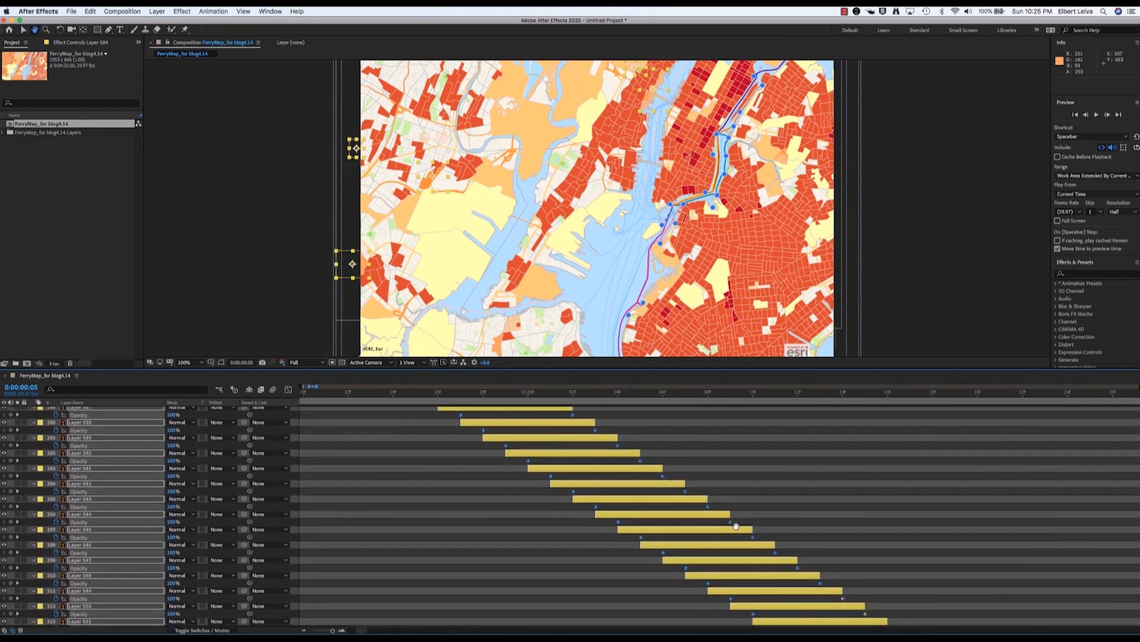
pyautogui.scroll(-5, 736, 526)
pyautogui.scroll(-2, 600, 511)
pyautogui.hscroll(3, 600, 511)
pyautogui.press('v')
pyautogui.moveTo(593, 473); pyautogui.dragTo(857, 631)
# Add the remaining yellow layers' Opacity keyframes through Layer 584 to the selection.
pyautogui.press('space')
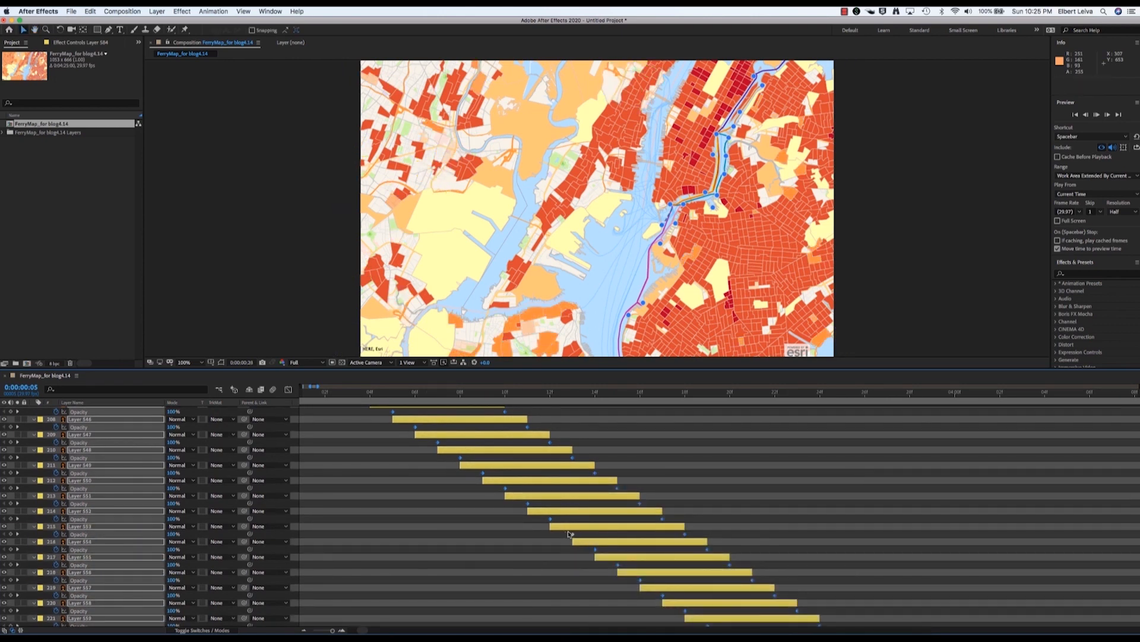
pyautogui.scroll(-5, 650, 560)
pyautogui.hscroll(4, 649, 560)
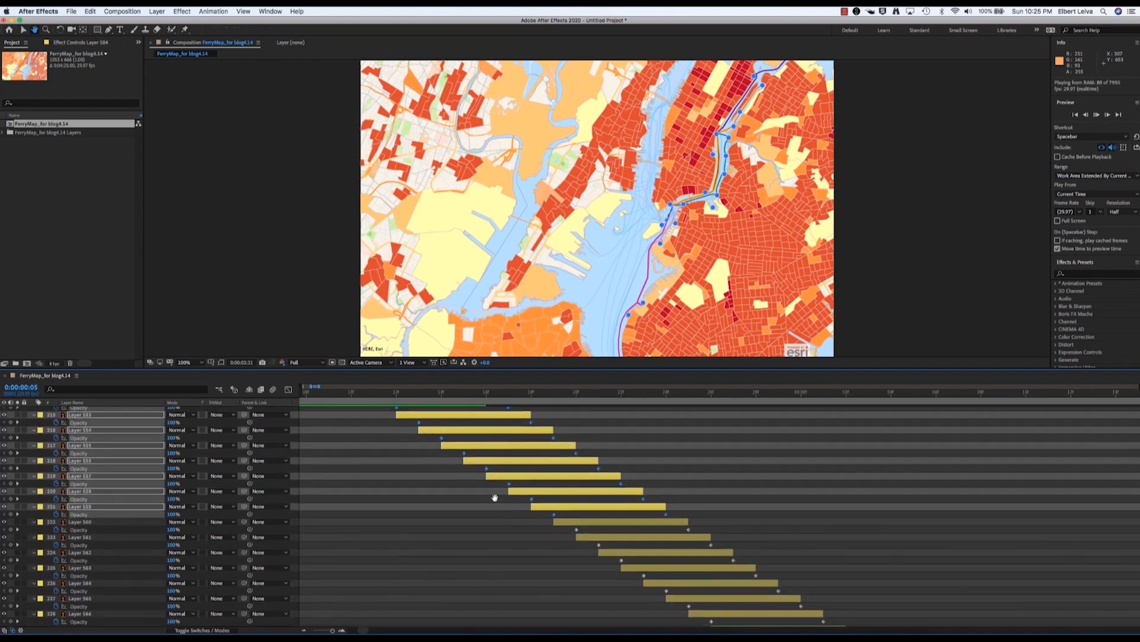
pyautogui.hscroll(2, 609, 552)
pyautogui.press('v')
pyautogui.moveTo(421, 511); pyautogui.dragTo(1114, 591)
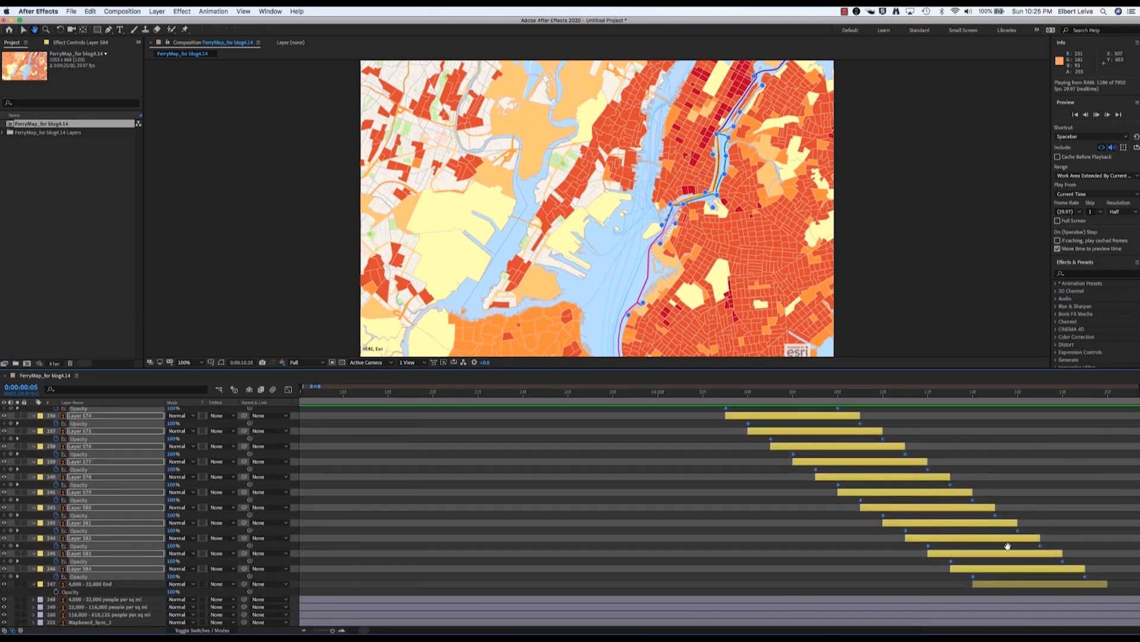
pyautogui.hscroll(6, 725, 525)
pyautogui.press('v')
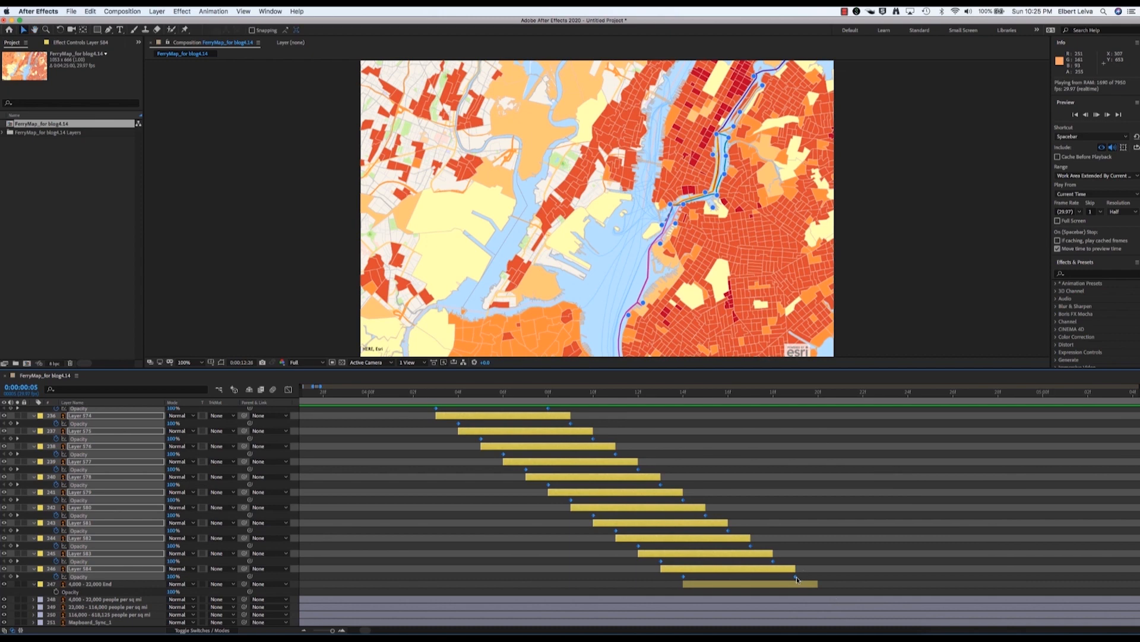
# Time-reverse the selected Opacity keyframes and extend the yellow layers' out points to the end of the composition.
pyautogui.rightClick(796, 576)
pyautogui.moveTo(817, 627)
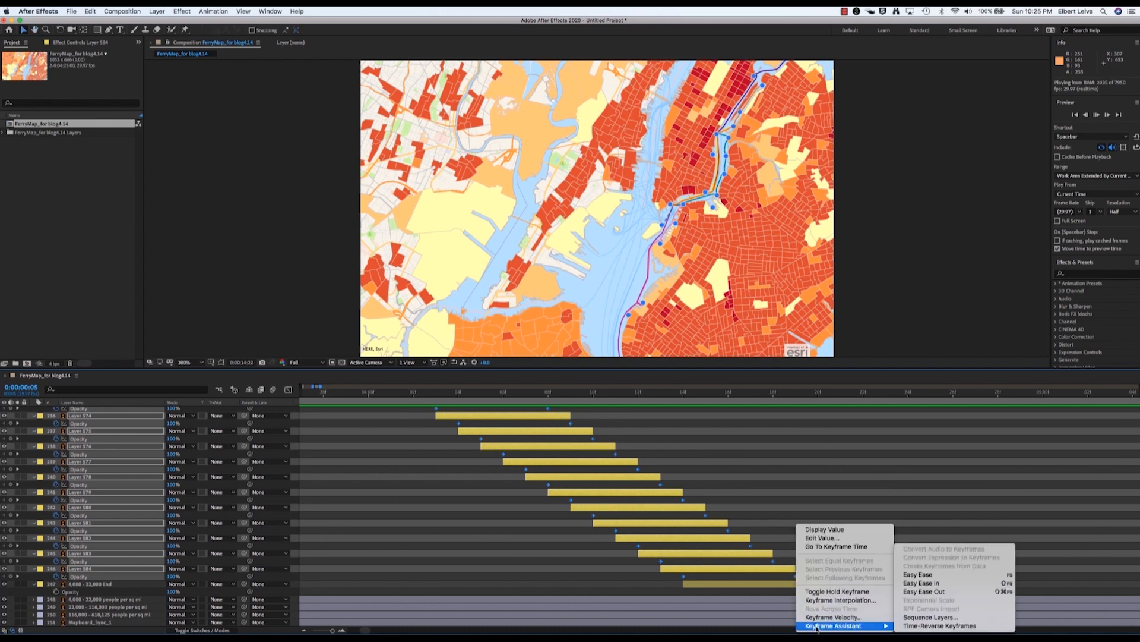
pyautogui.click(945, 628)
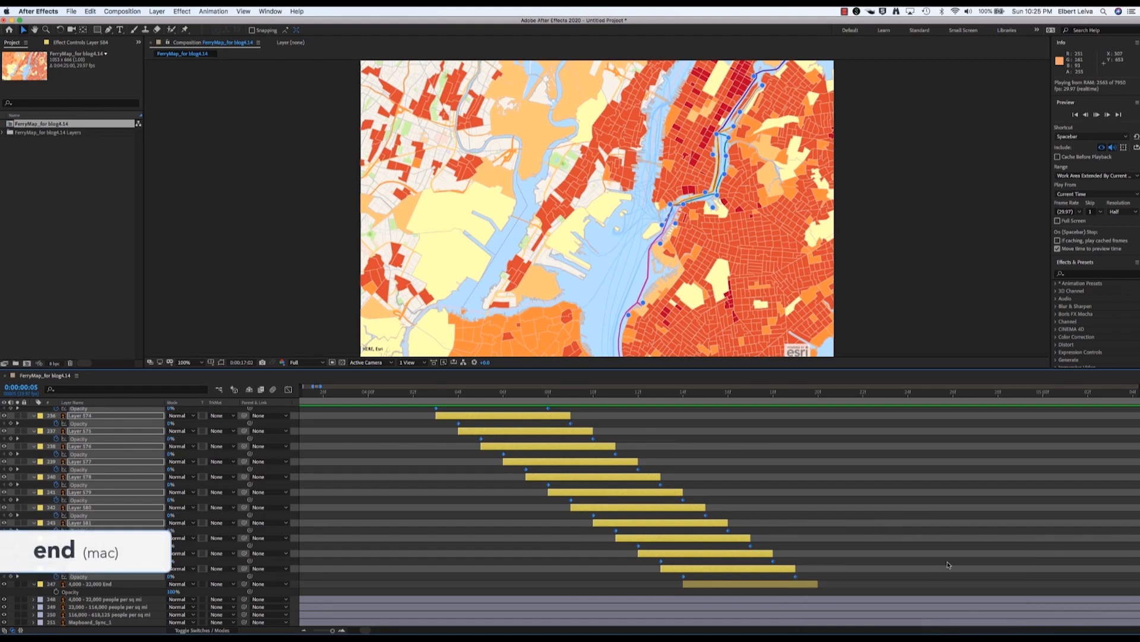
pyautogui.press('End')
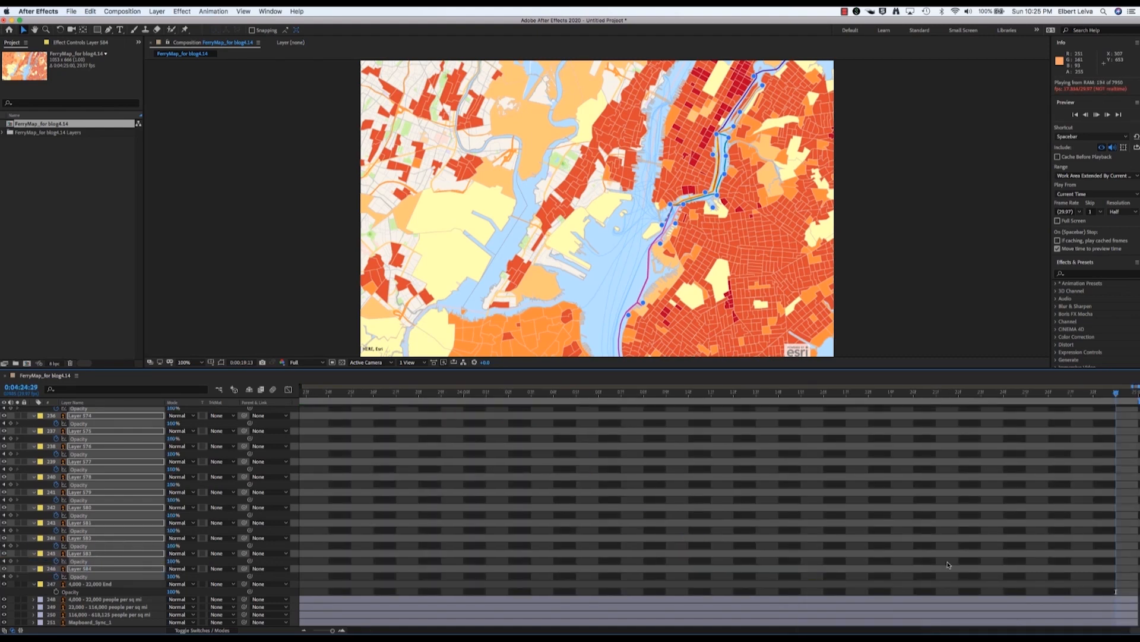
pyautogui.hotkey('alt', ']')
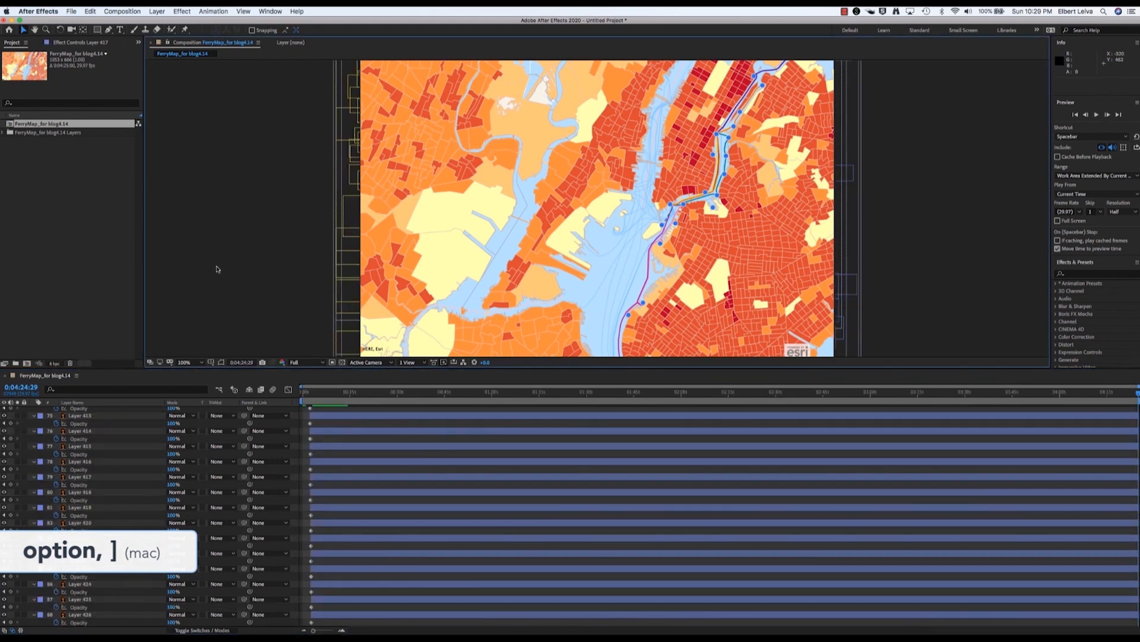
# Preview the combined layer animation from the start of the composition.
pyautogui.press('Home')
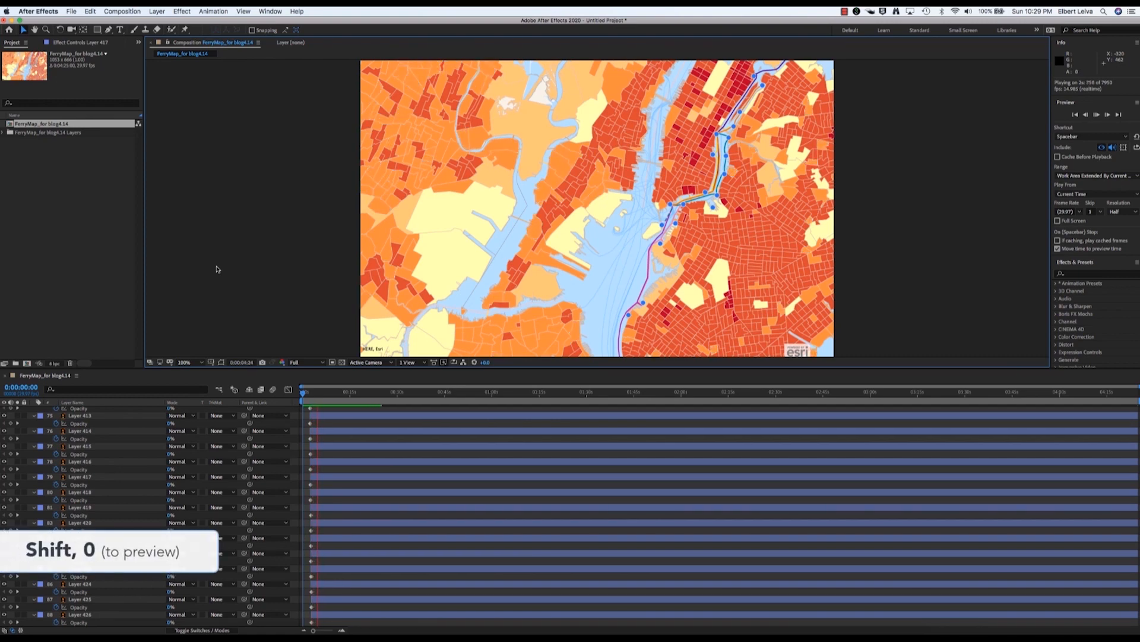
pyautogui.hotkey('shift', '0')
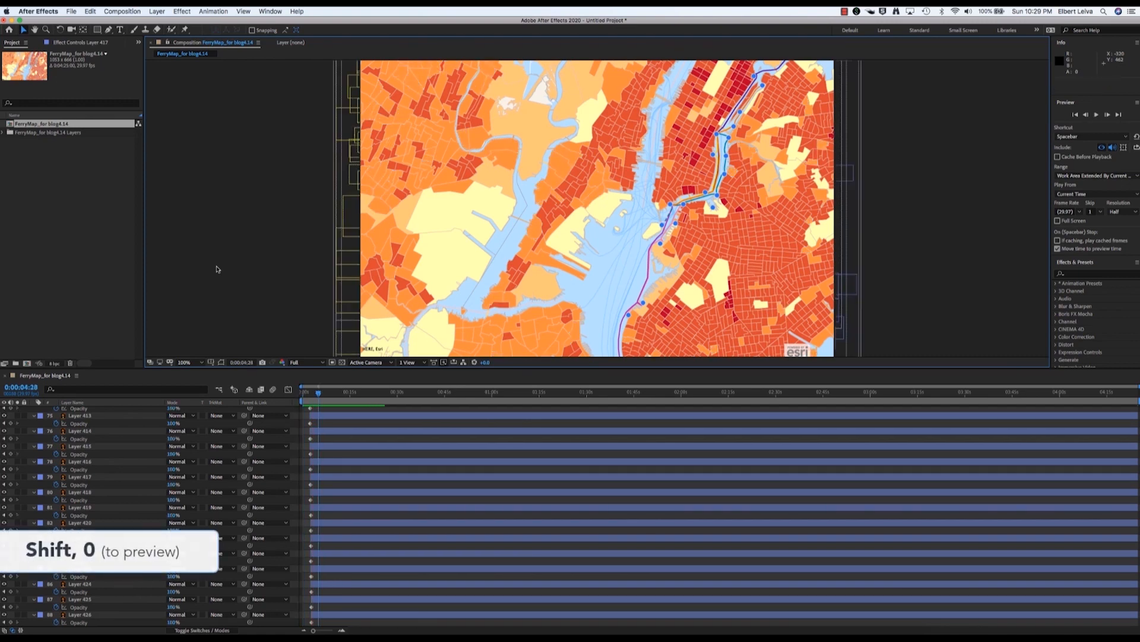
pyautogui.moveTo(319, 392); pyautogui.dragTo(300, 417)
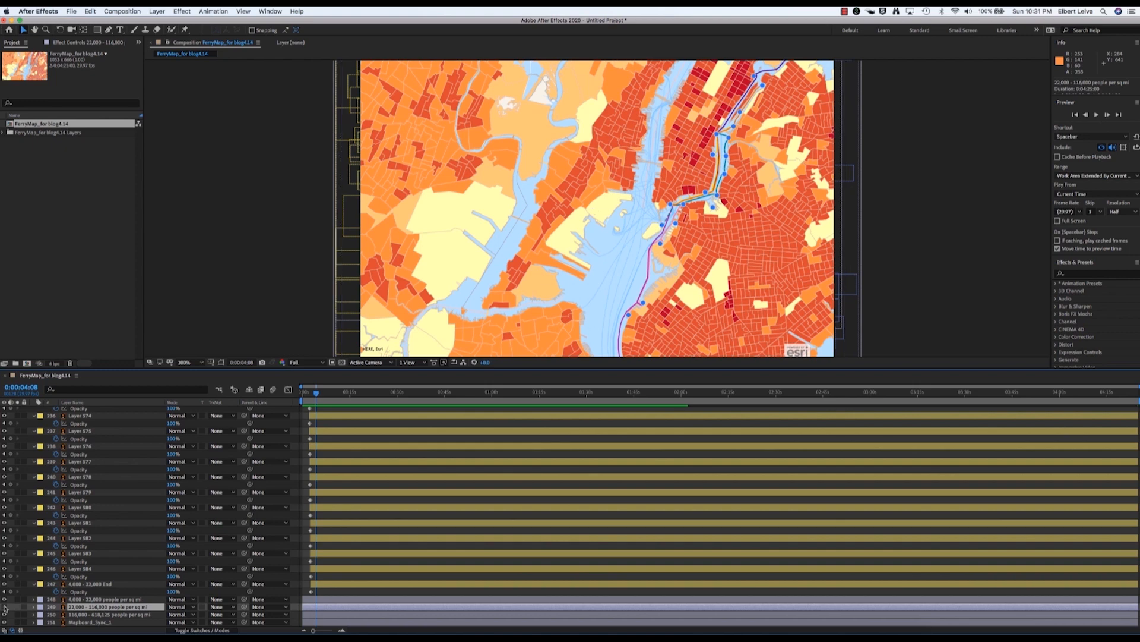
# Toggle the visibility of layer 249, the middle people per sq mi layer, to examine which map areas it covers.
pyautogui.click(4, 607)
pyautogui.click(4, 607)
pyautogui.click(5, 607)
pyautogui.click(5, 607)
pyautogui.click(5, 607)
pyautogui.click(4, 607)
pyautogui.click(5, 607)
pyautogui.click(4, 607)
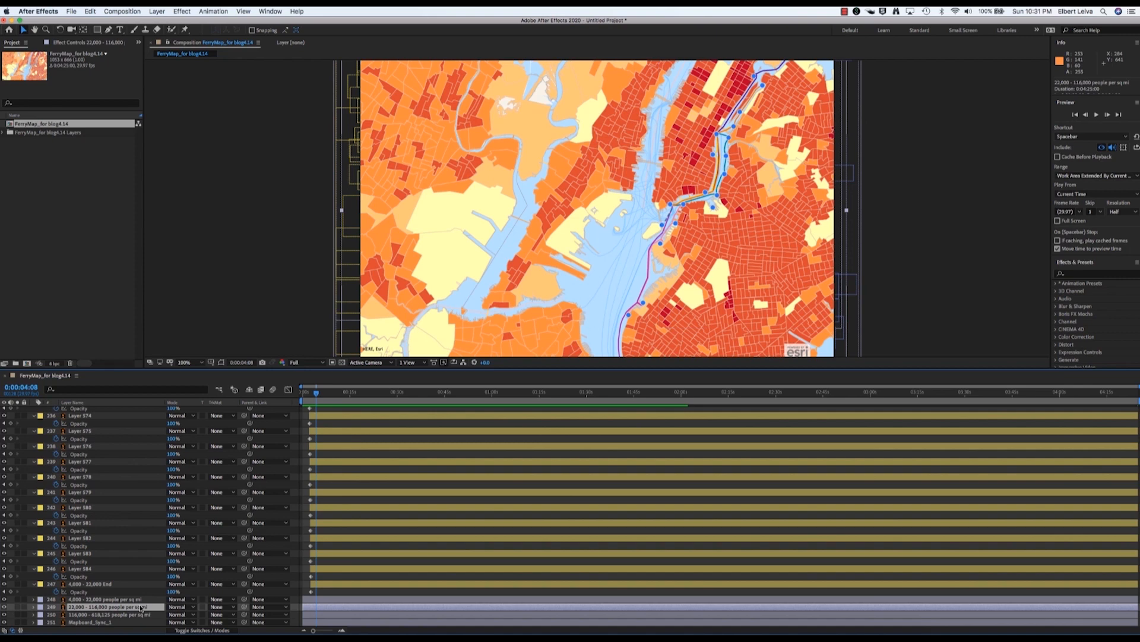
# Create a new HDTV 1080 29.97 composition named Noise Build On.
pyautogui.click(122, 11)
pyautogui.click(126, 23)
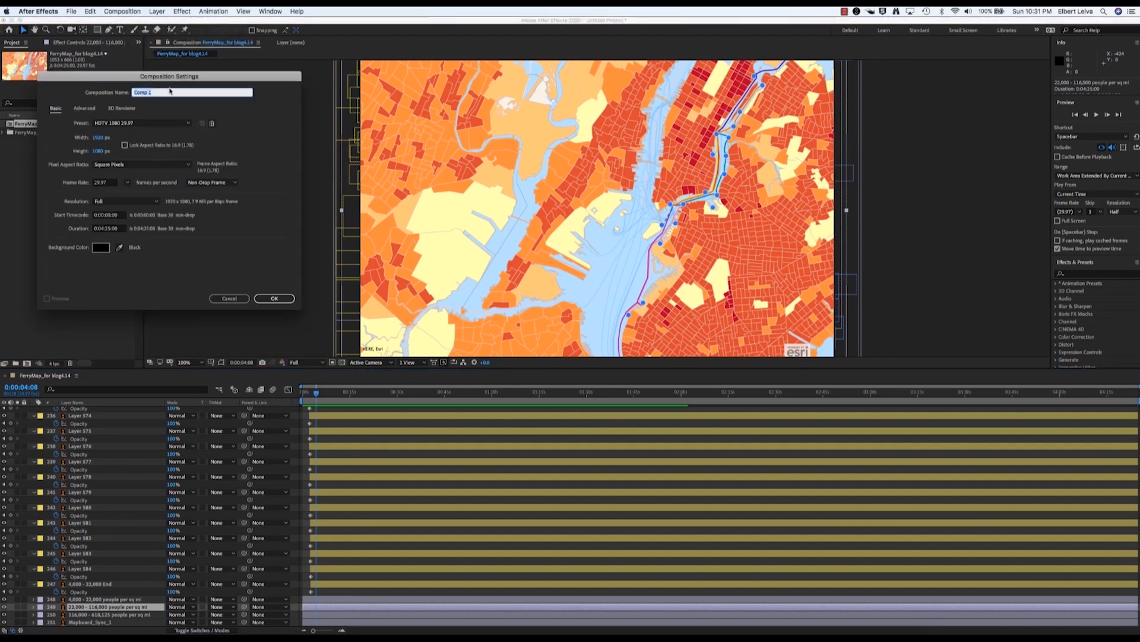
pyautogui.moveTo(169, 93); pyautogui.dragTo(119, 88)
pyautogui.write('Noise Build On')
pyautogui.click(270, 303)
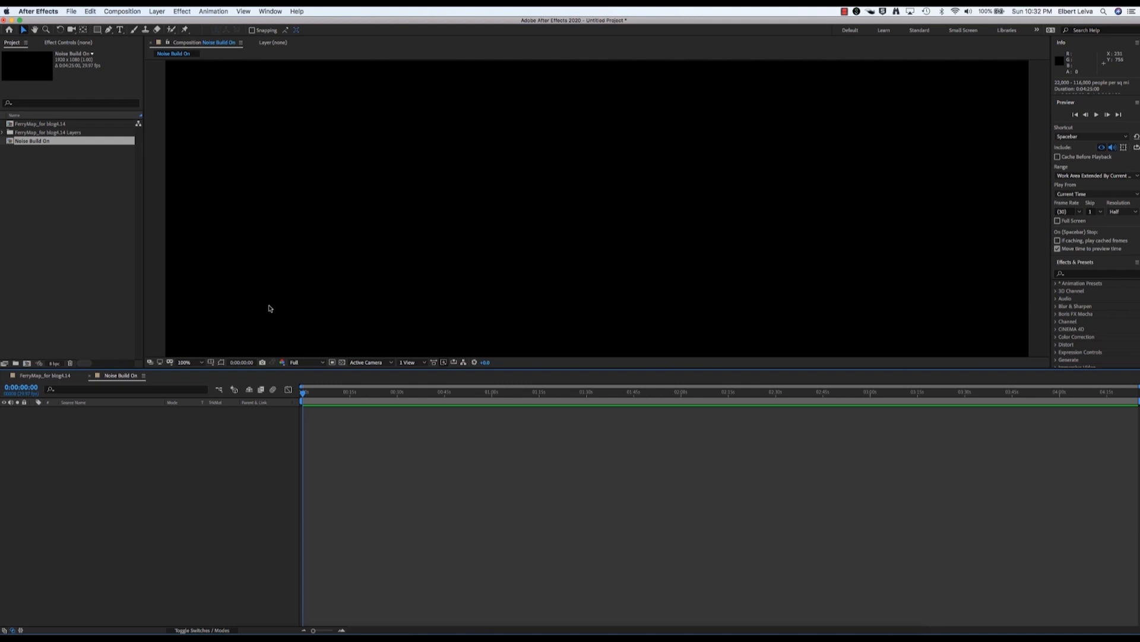
# Add a solid named Checkered Transition to the new composition, coloured black with RGB 0, 0, 0.
pyautogui.click(157, 11)
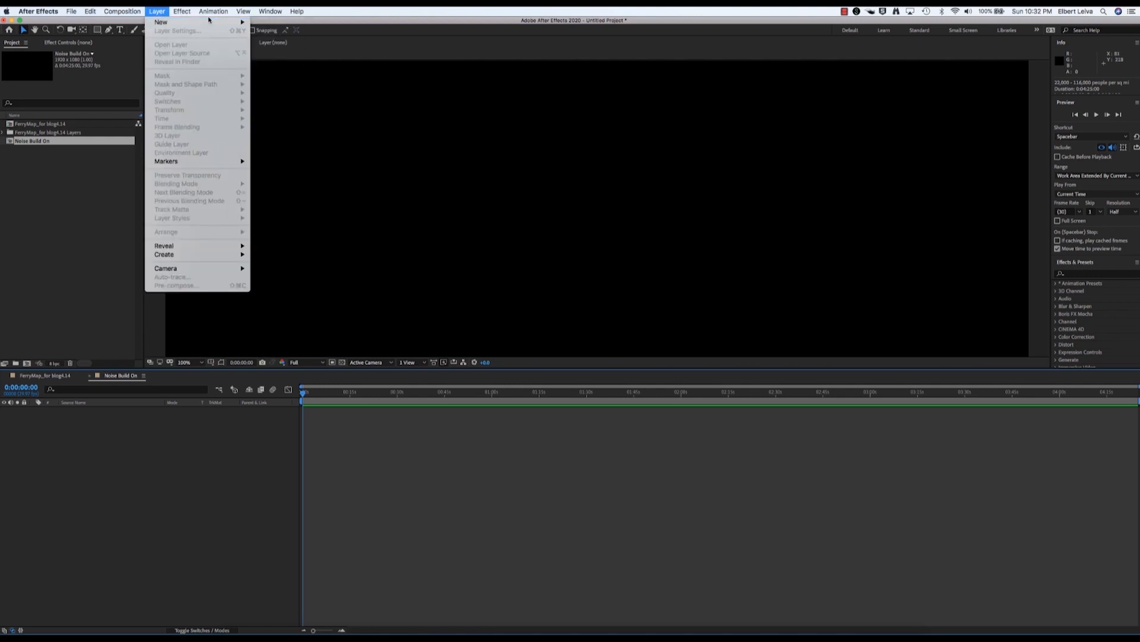
pyautogui.click(266, 35)
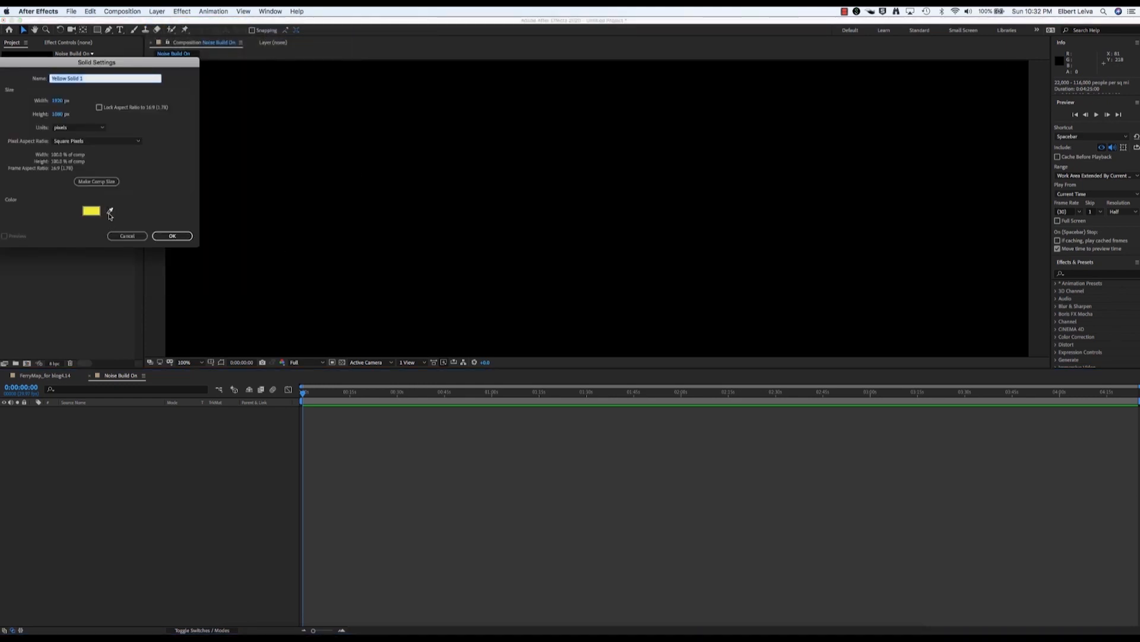
pyautogui.click(92, 212)
pyautogui.click(158, 146)
pyautogui.write('0')
pyautogui.press('Tab')
pyautogui.write('0')
pyautogui.press('Tab')
pyautogui.write('0')
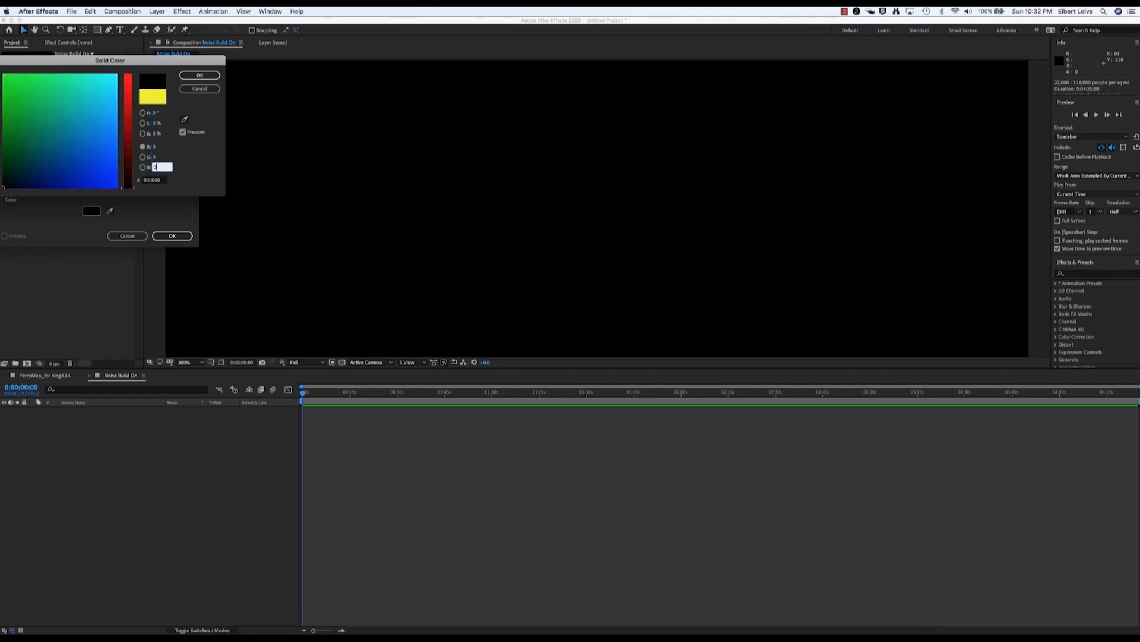
pyautogui.press('Return')
pyautogui.click(199, 75)
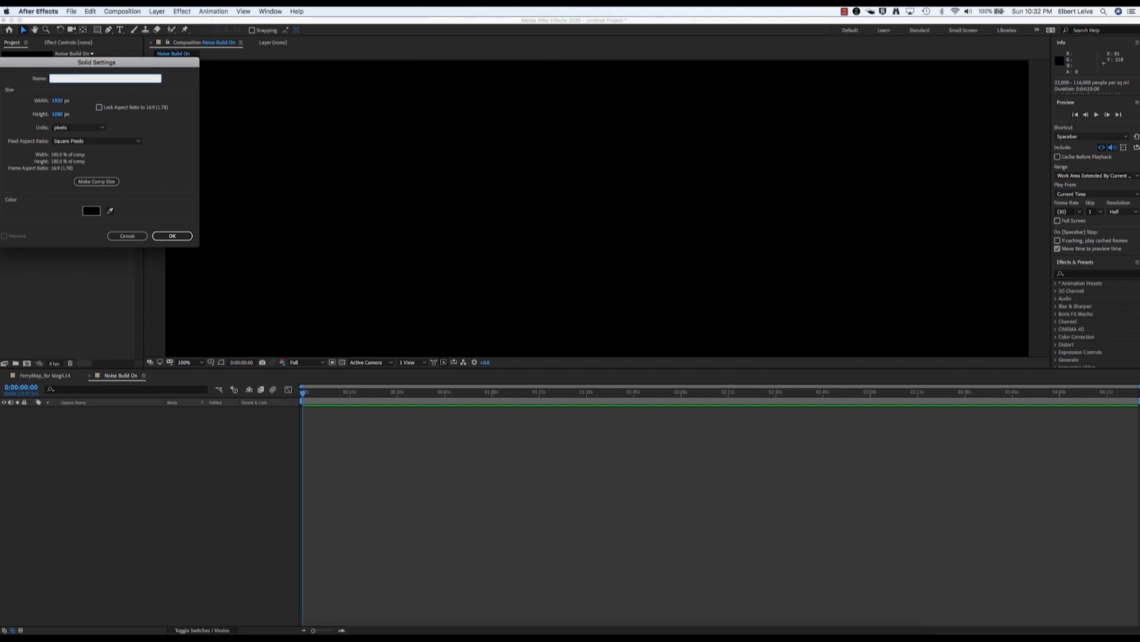
pyautogui.write('Checkered Transition')
pyautogui.press('Return')
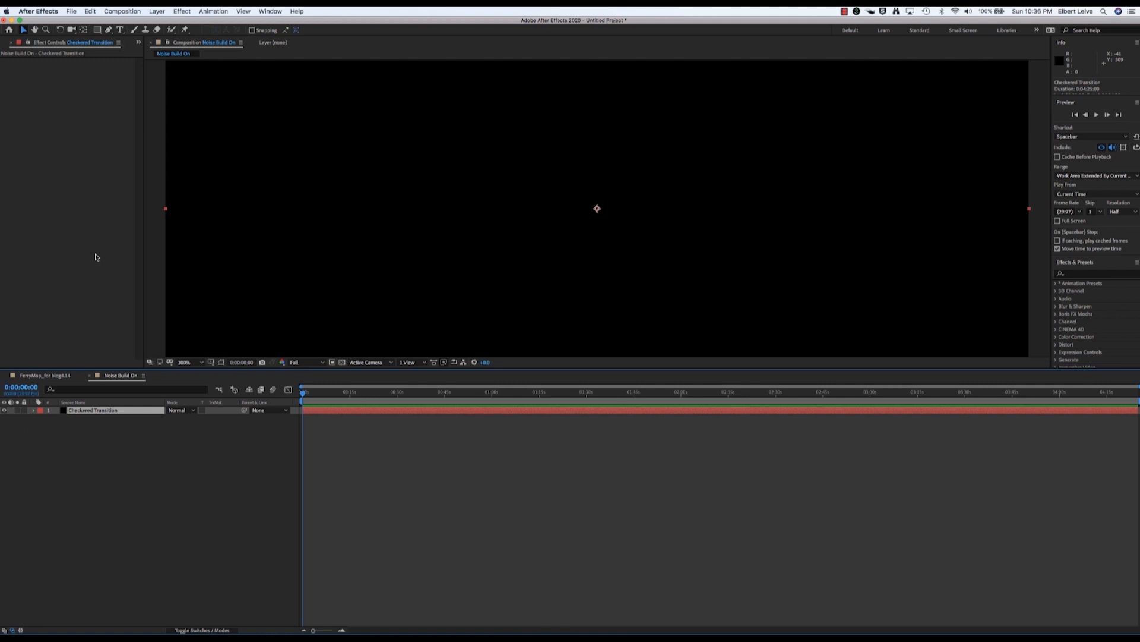
# Apply the Turbulent Noise effect and the Mosaic effect to the Checkered Transition solid.
pyautogui.click(184, 11)
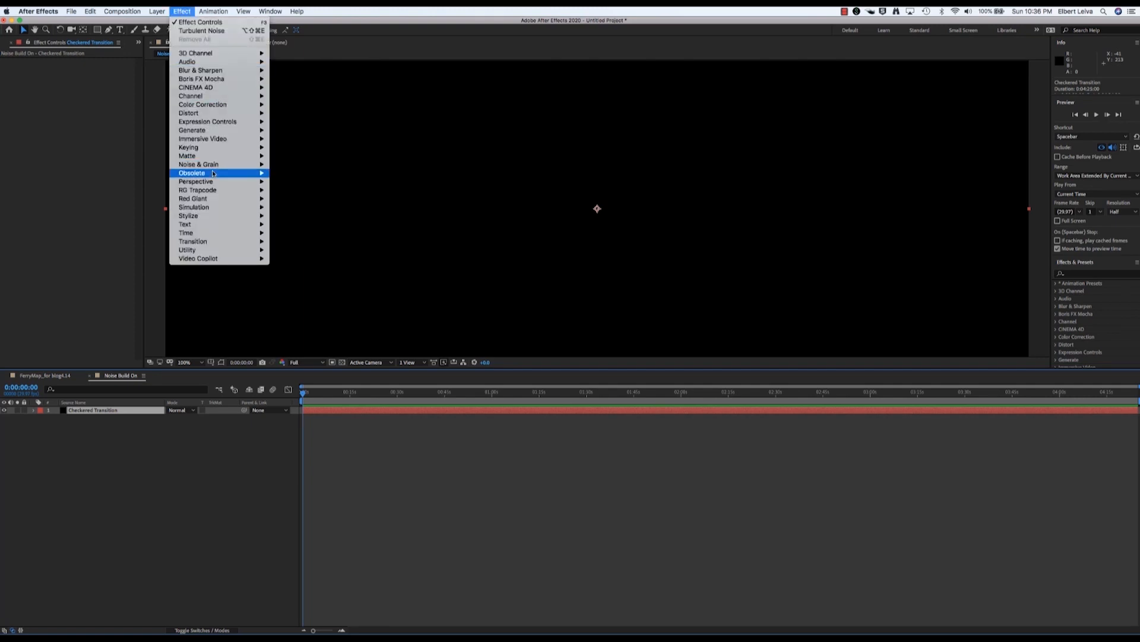
pyautogui.moveTo(214, 168)
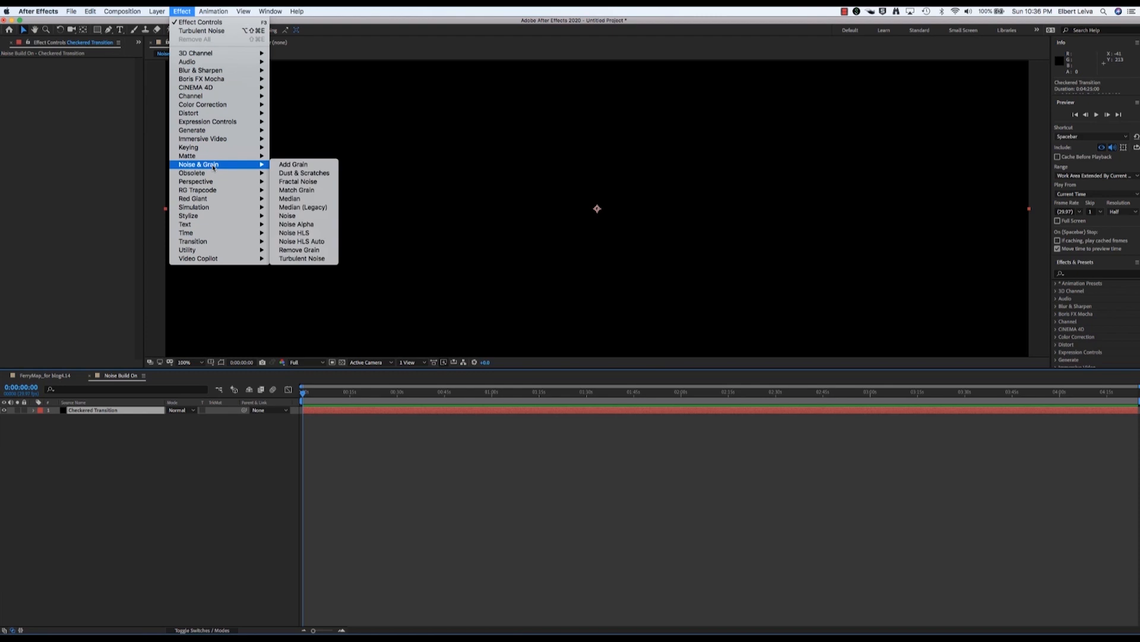
pyautogui.click(297, 259)
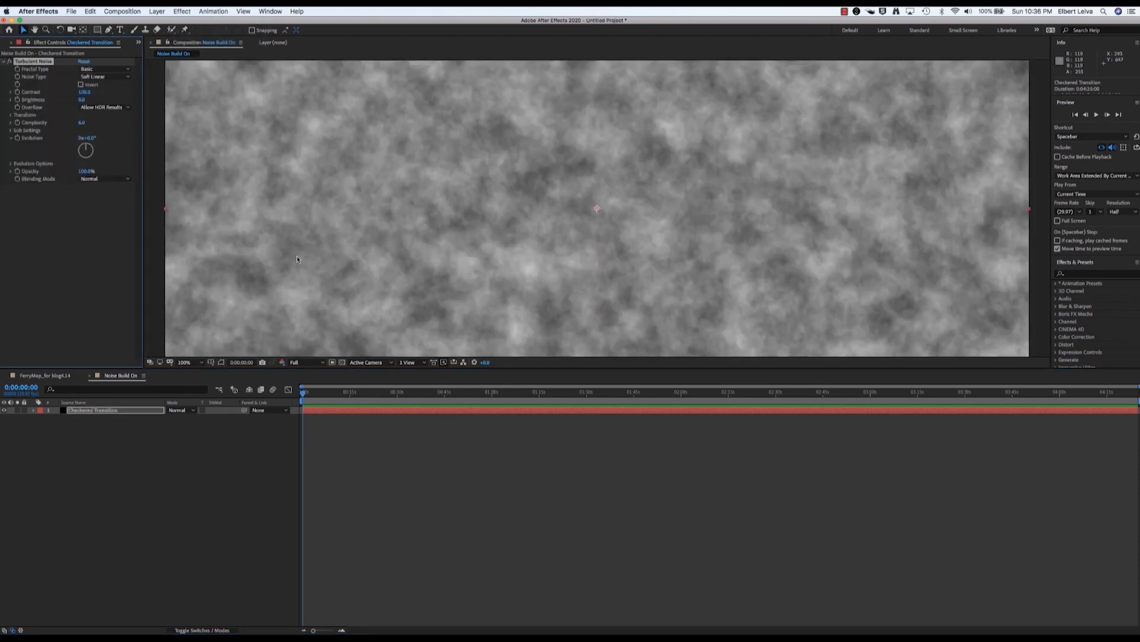
pyautogui.click(184, 11)
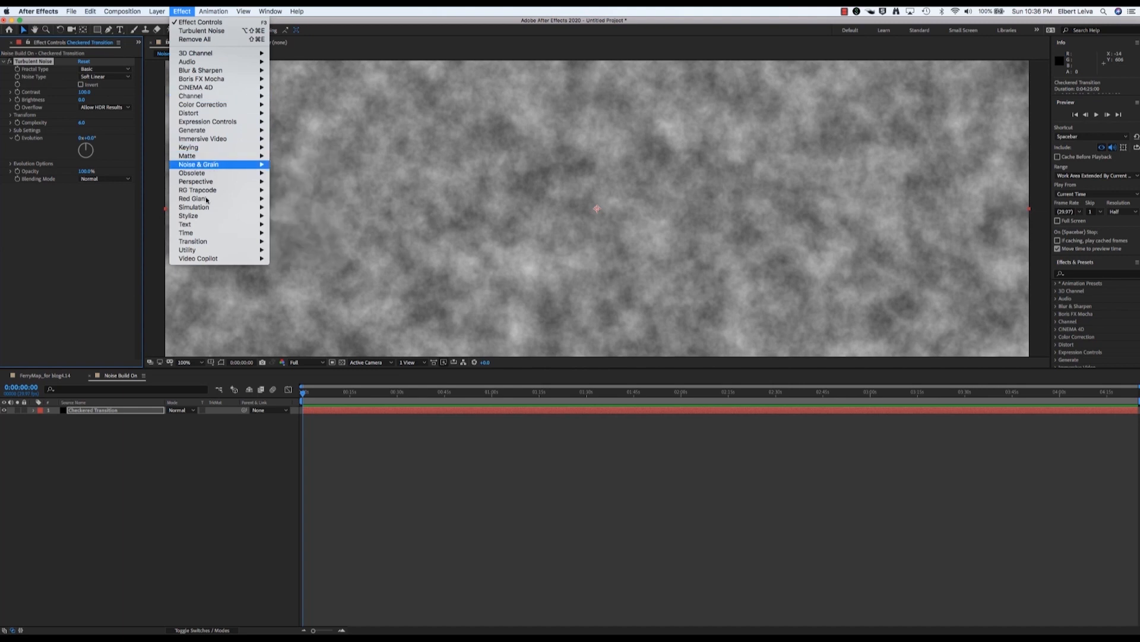
pyautogui.moveTo(200, 215)
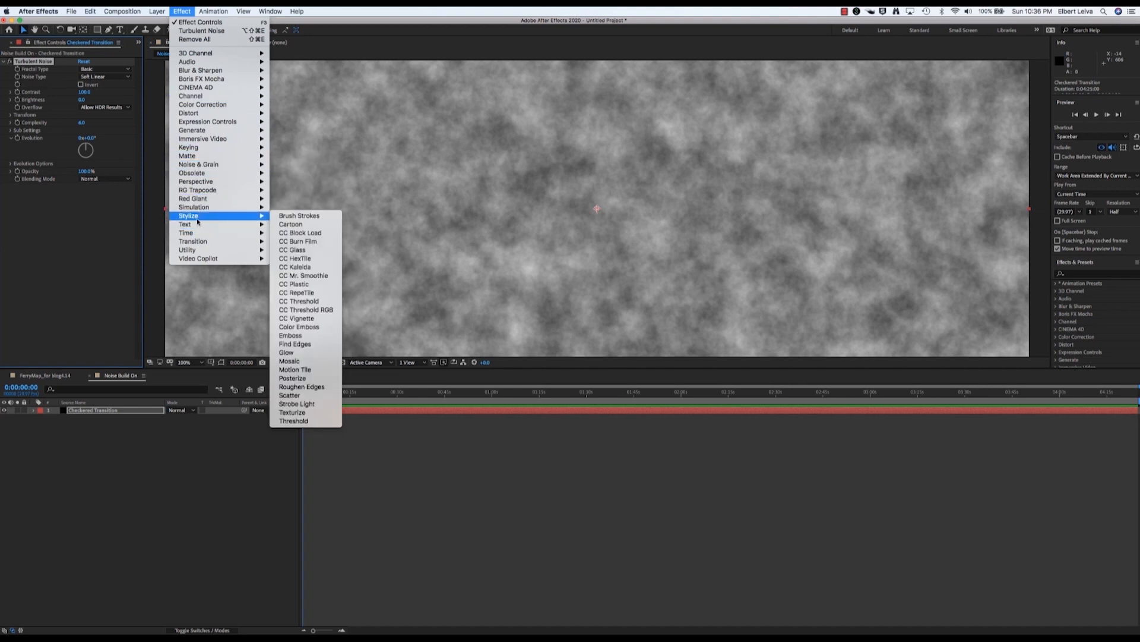
pyautogui.click(297, 362)
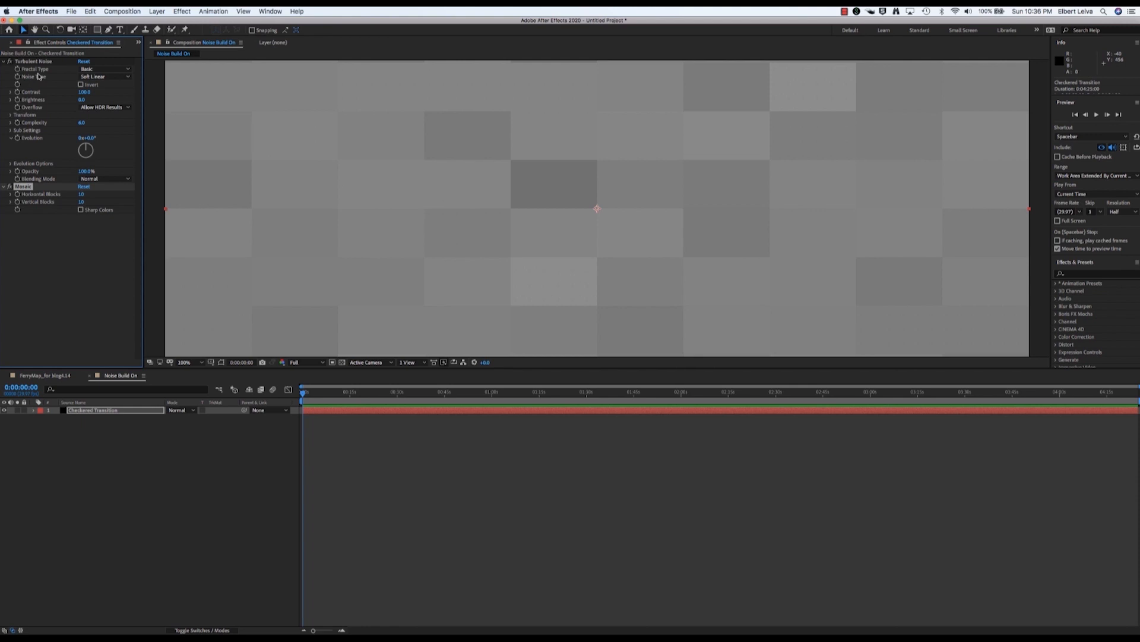
# Set the Turbulent Noise effect's Noise Type to Block.
pyautogui.click(106, 78)
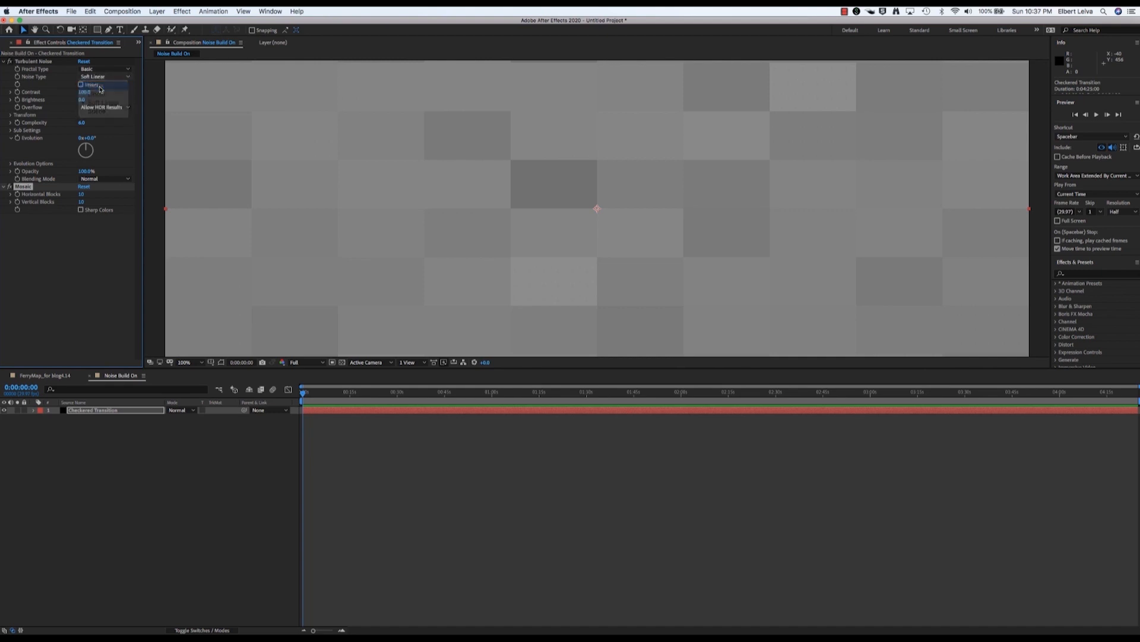
pyautogui.click(101, 88)
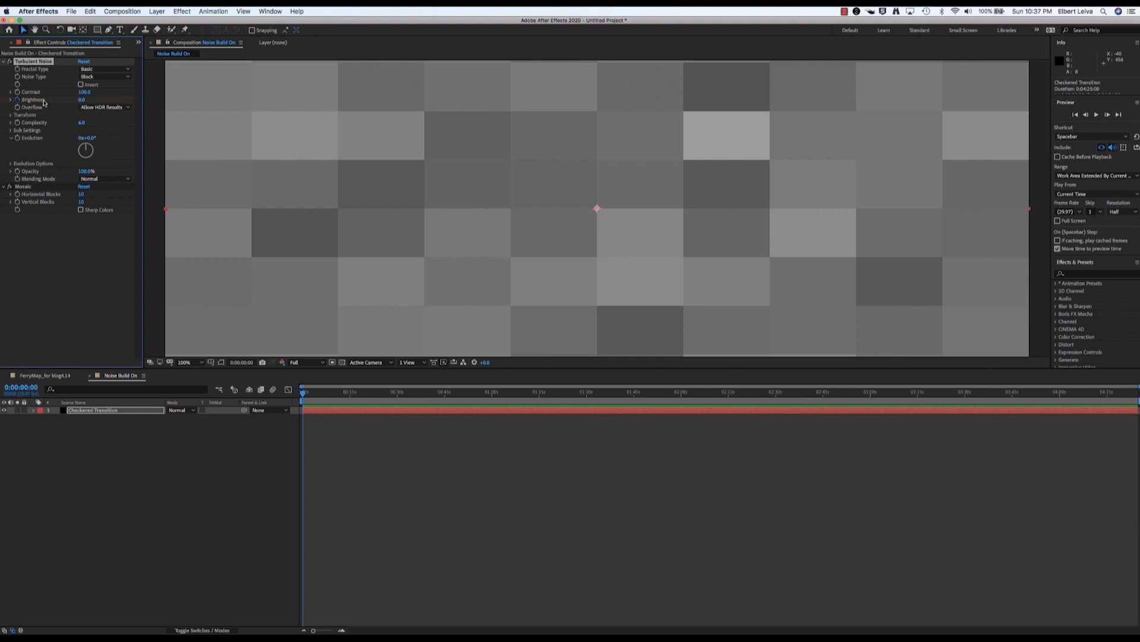
# Keyframe the Turbulent Noise Brightness at -130 at the start of the composition and 135 at 0:00:01:22.
pyautogui.click(83, 100)
pyautogui.press('Return')
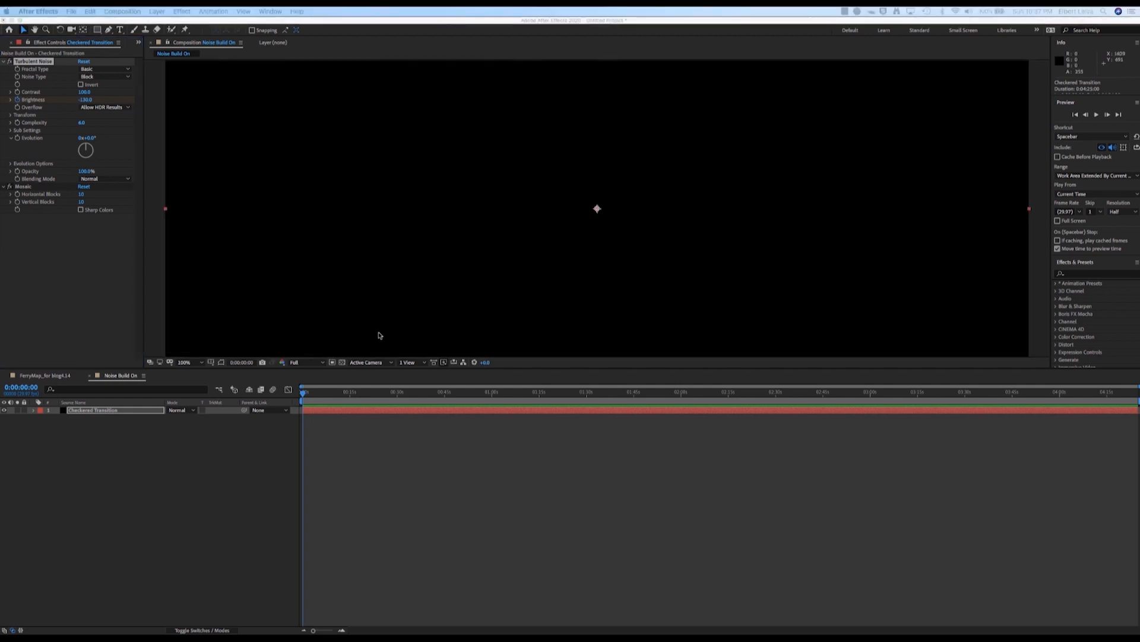
pyautogui.click(22, 389)
pyautogui.click(23, 390)
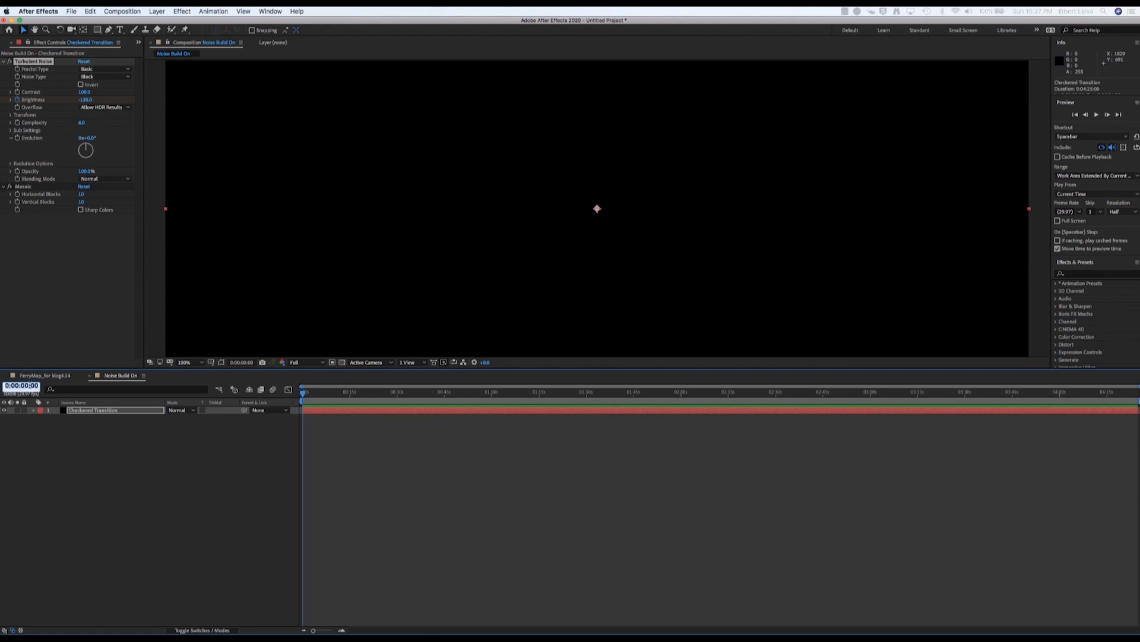
pyautogui.click(25, 387)
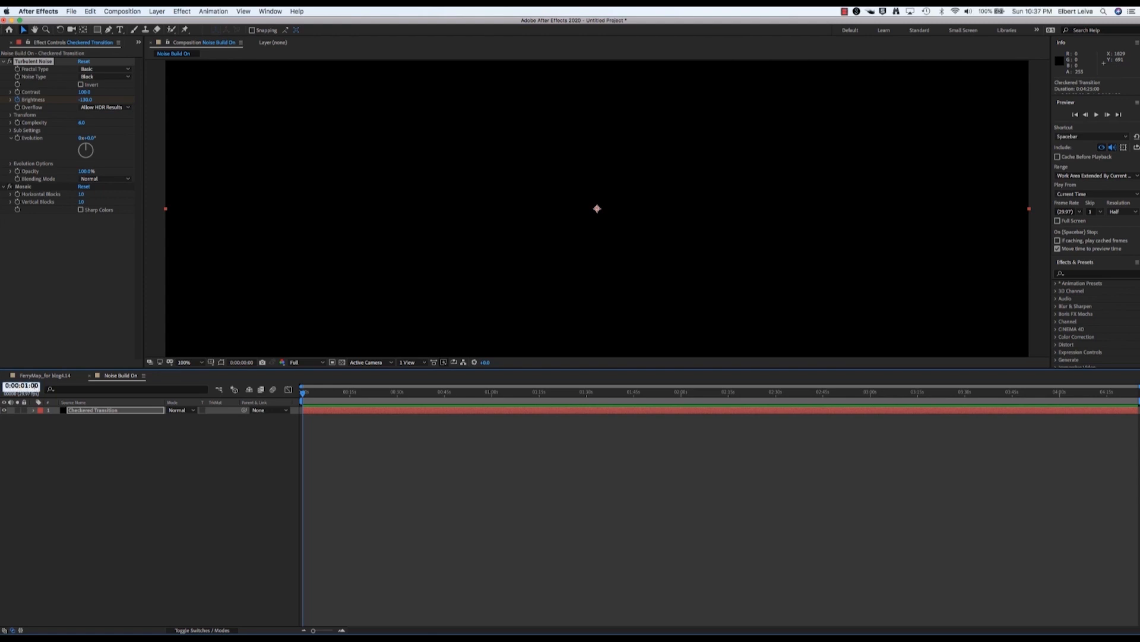
pyautogui.write('22')
pyautogui.press('Return')
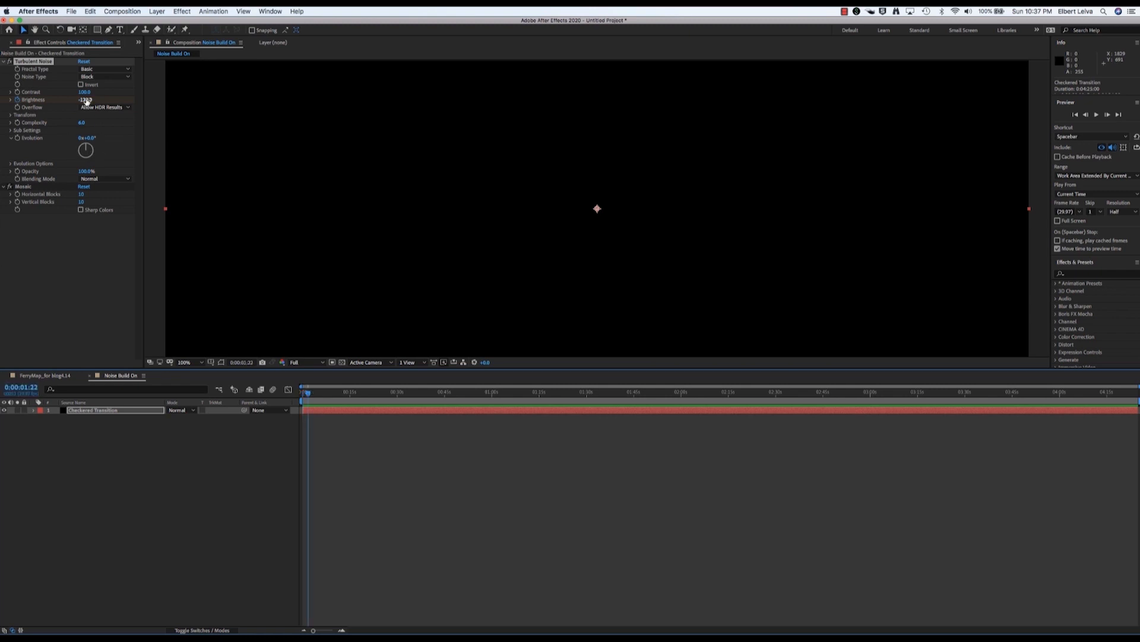
pyautogui.click(85, 99)
pyautogui.write('135')
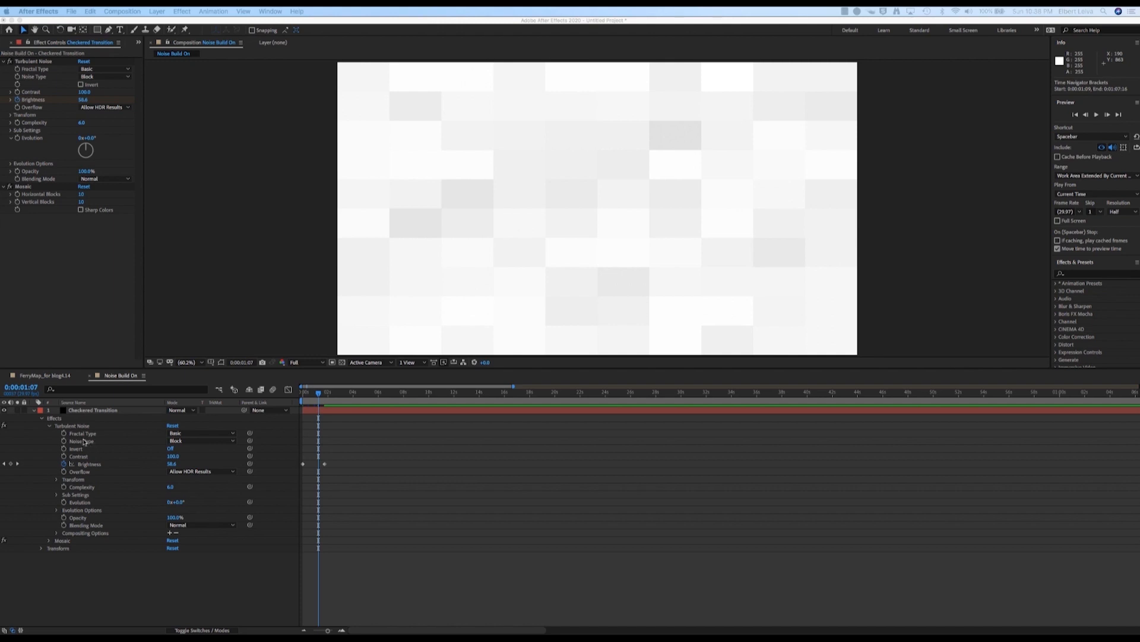
# Set the Scale in the Turbulent Noise effect's Transform properties to 257.
pyautogui.click(57, 480)
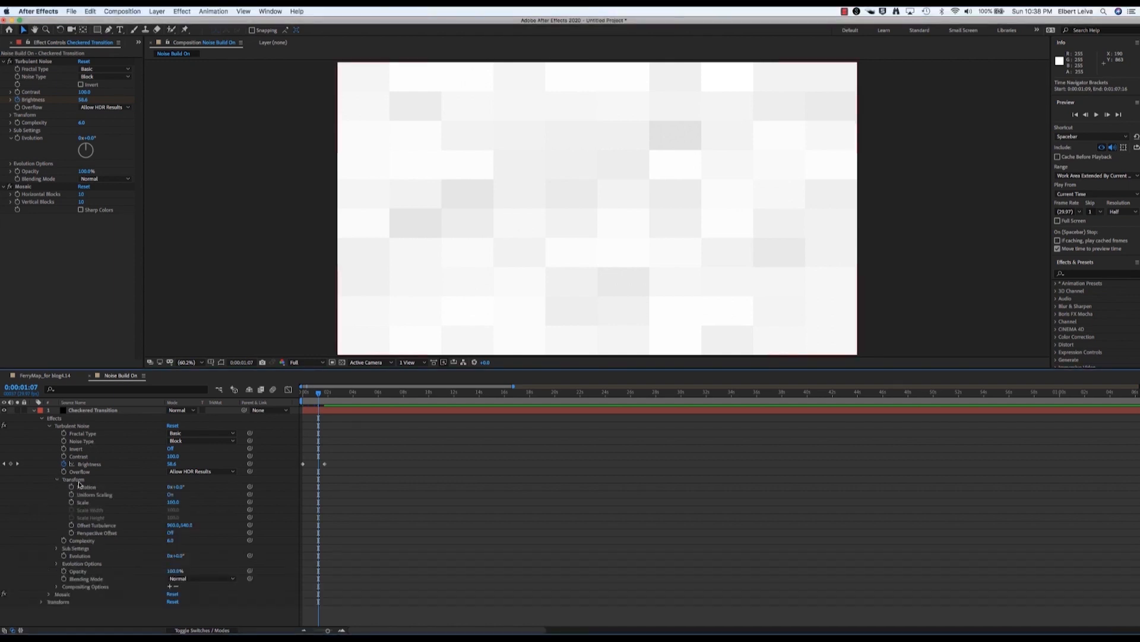
pyautogui.click(173, 502)
pyautogui.write('257')
pyautogui.press('Return')
# Set the Mosaic effect to 31 horizontal blocks and 18 vertical blocks, and scrub through the resulting transition.
pyautogui.click(55, 594)
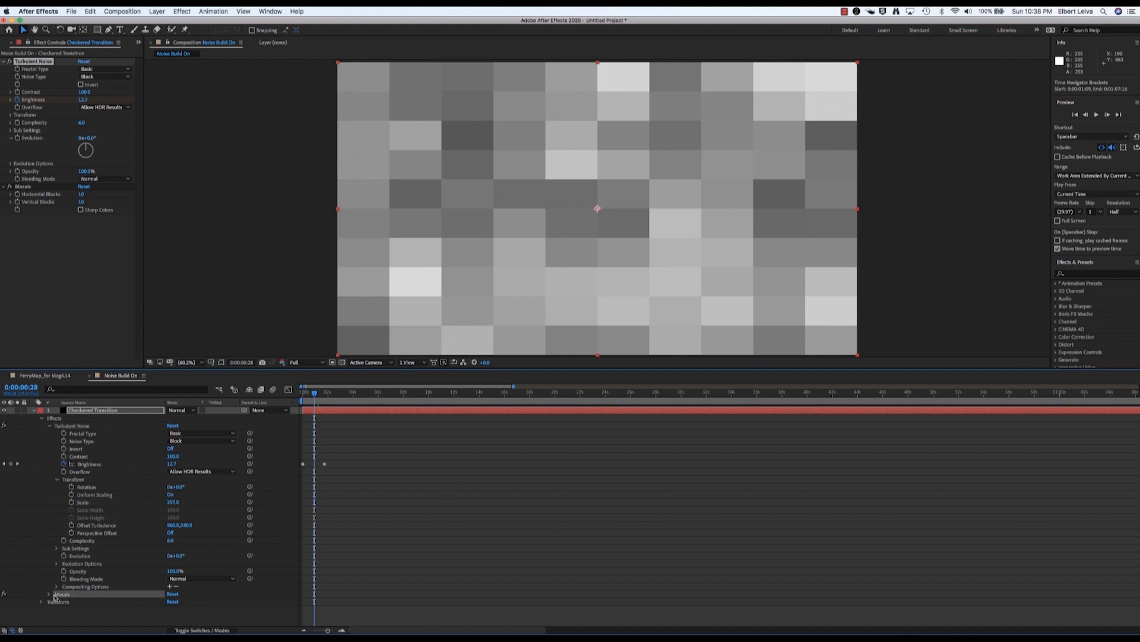
pyautogui.click(49, 594)
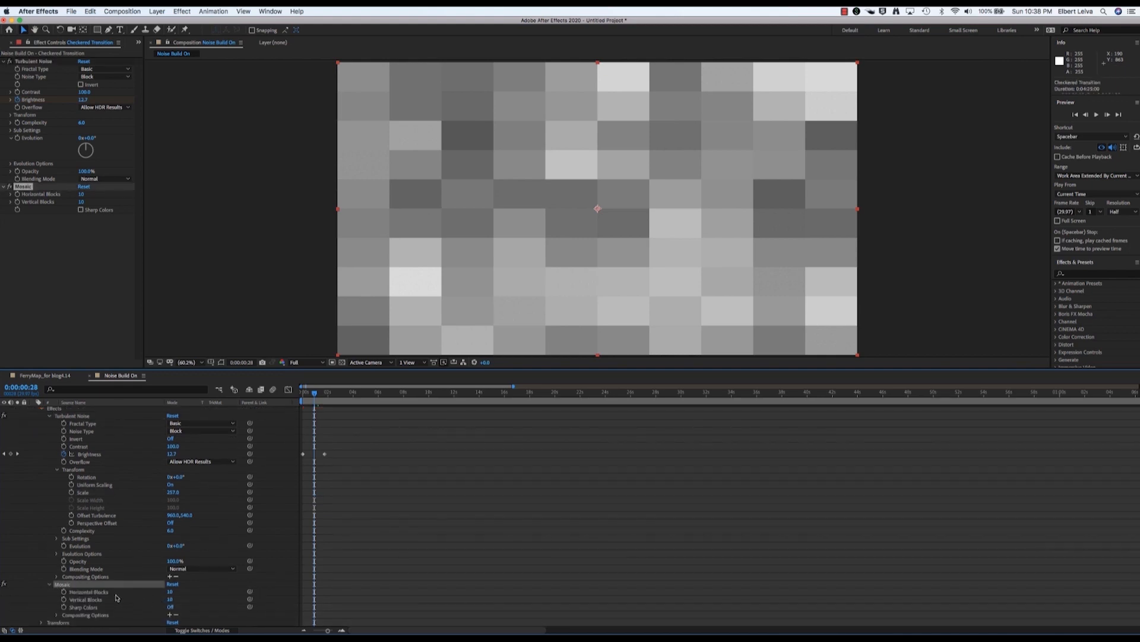
pyautogui.click(171, 591)
pyautogui.click(172, 599)
pyautogui.click(172, 599)
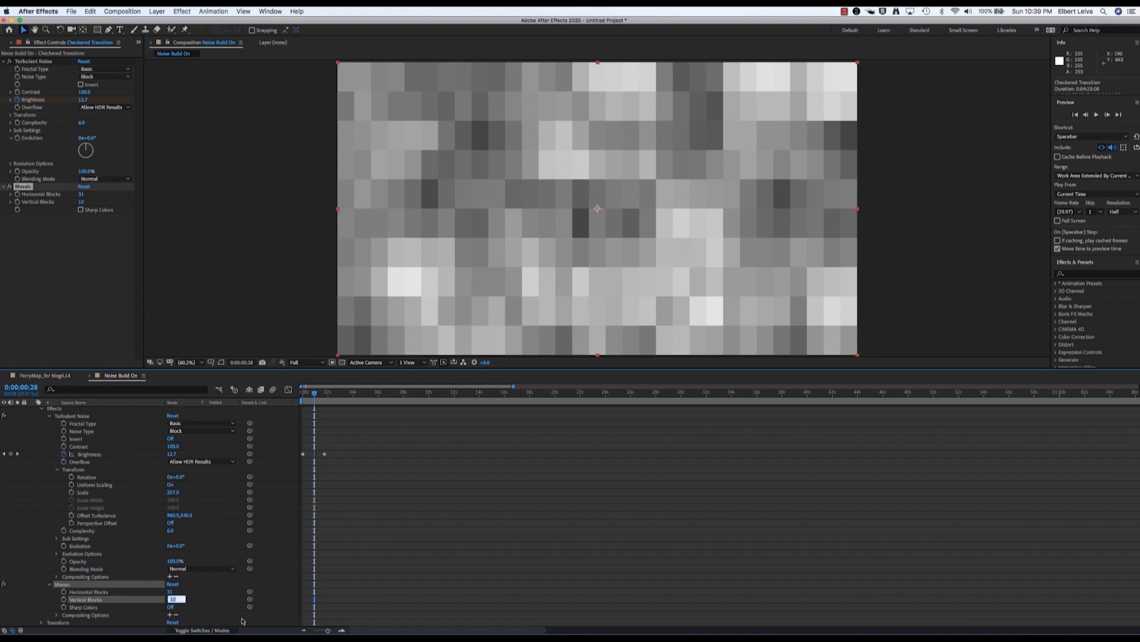
pyautogui.press('Return')
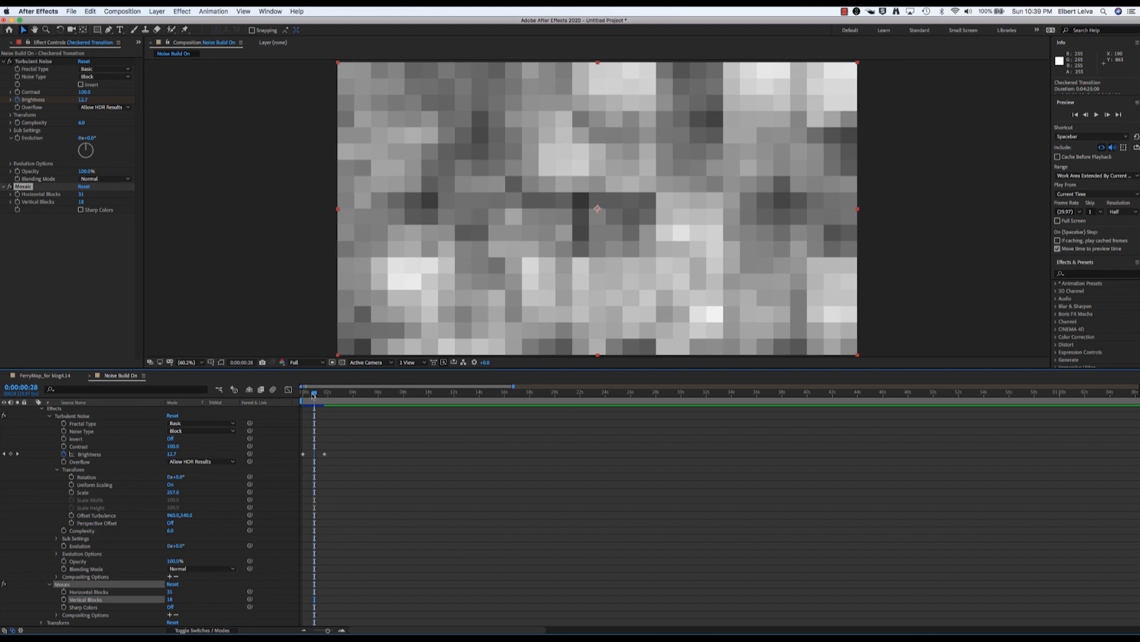
pyautogui.moveTo(313, 395); pyautogui.dragTo(313, 439)
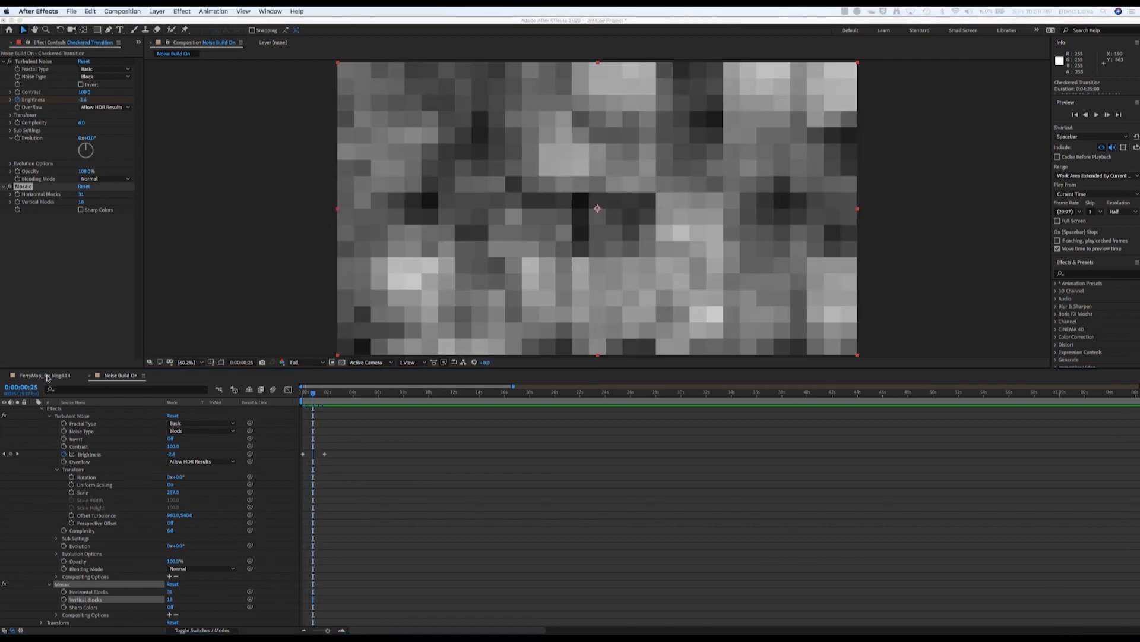
# Place the Noise Build On composition directly above the 22,000 - 114,000 people per sq mi layer in FerryMap_for blog4.14 and use it as that layer's luma matte.
pyautogui.click(47, 376)
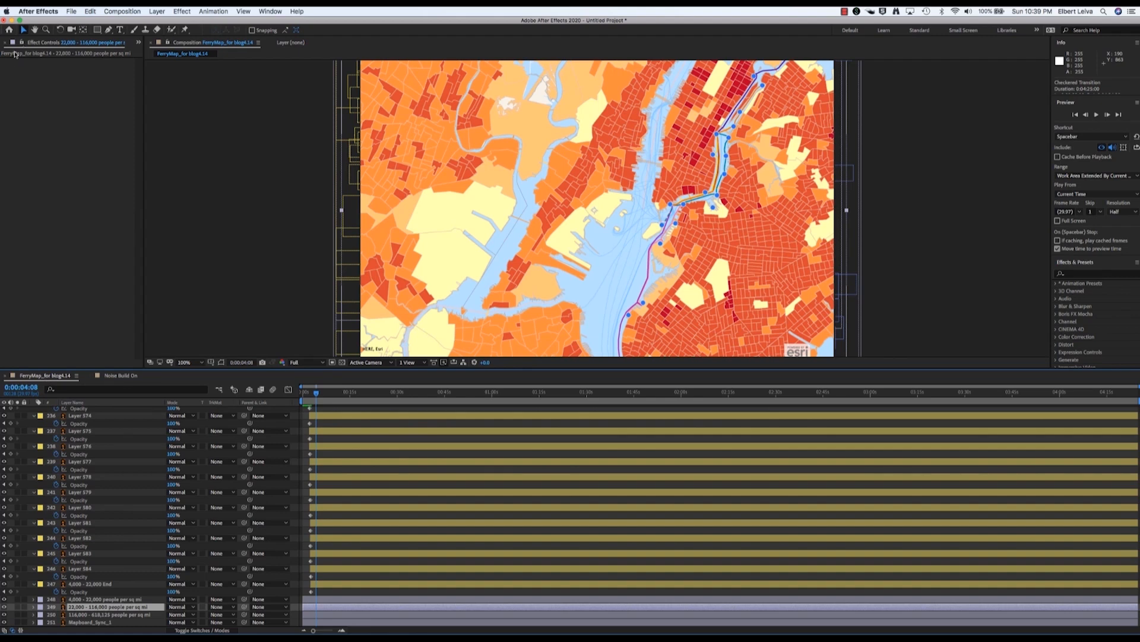
pyautogui.click(6, 43)
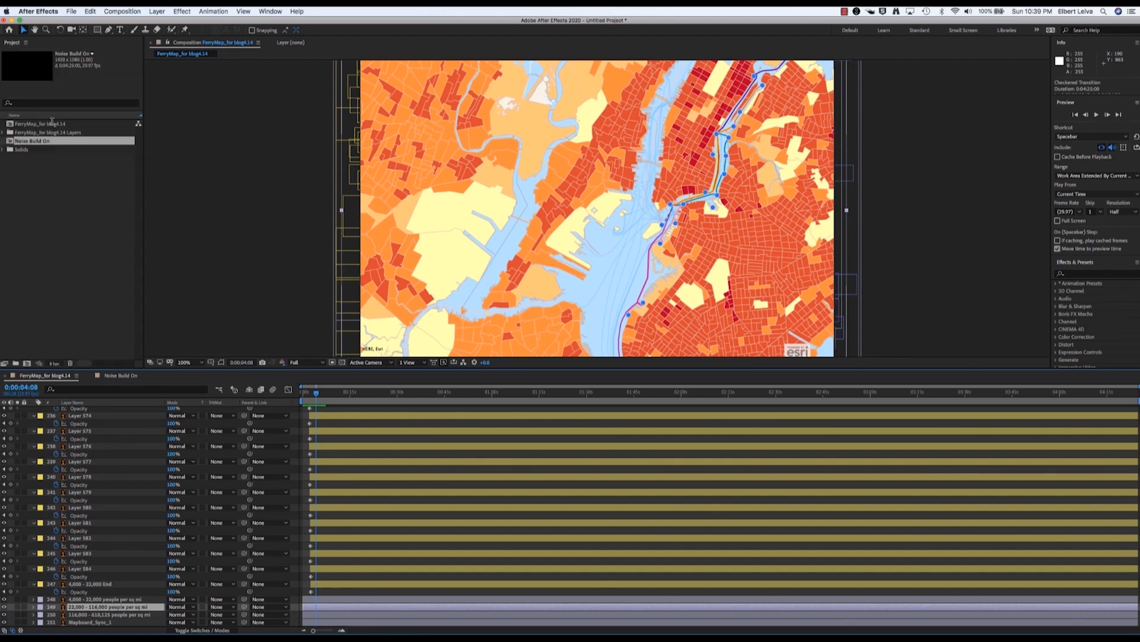
pyautogui.moveTo(13, 142); pyautogui.dragTo(107, 609)
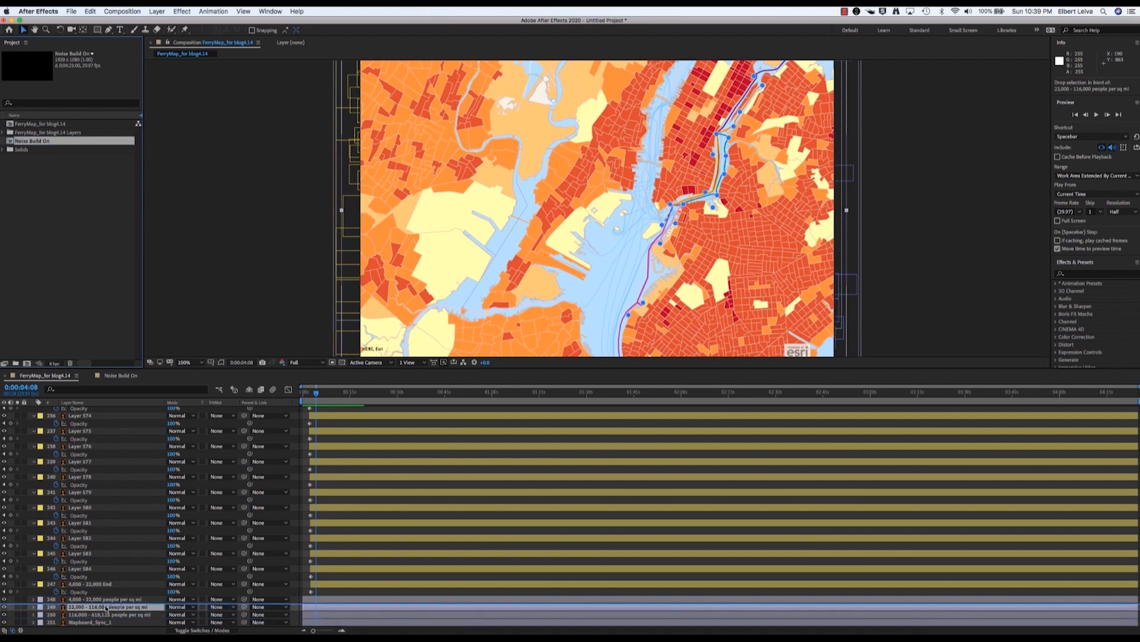
pyautogui.moveTo(106, 608); pyautogui.dragTo(110, 605)
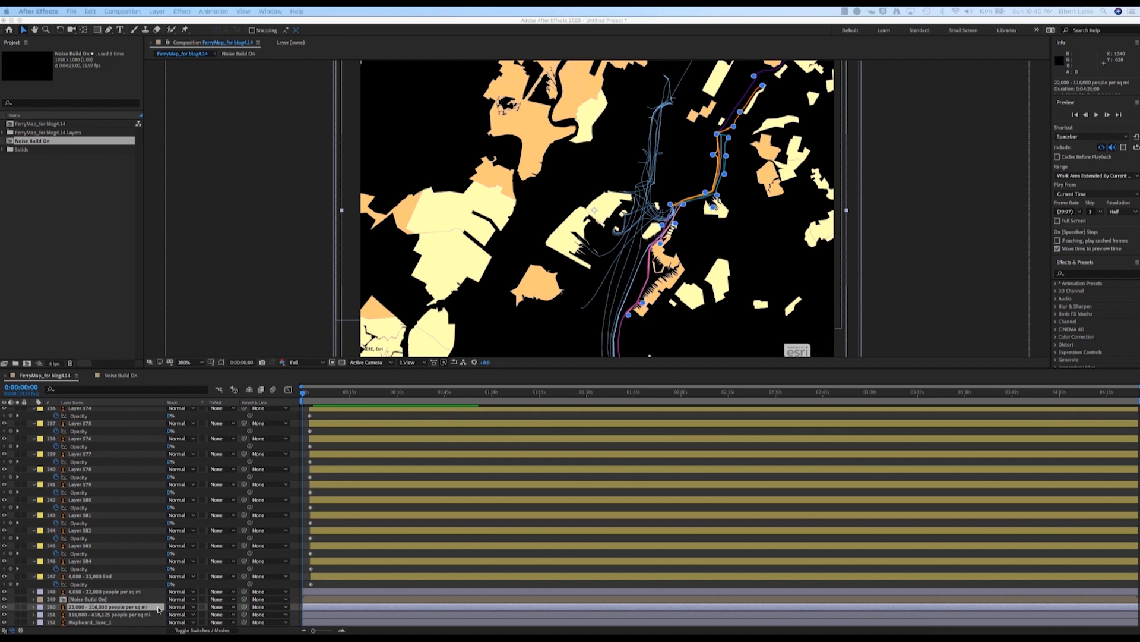
pyautogui.click(221, 608)
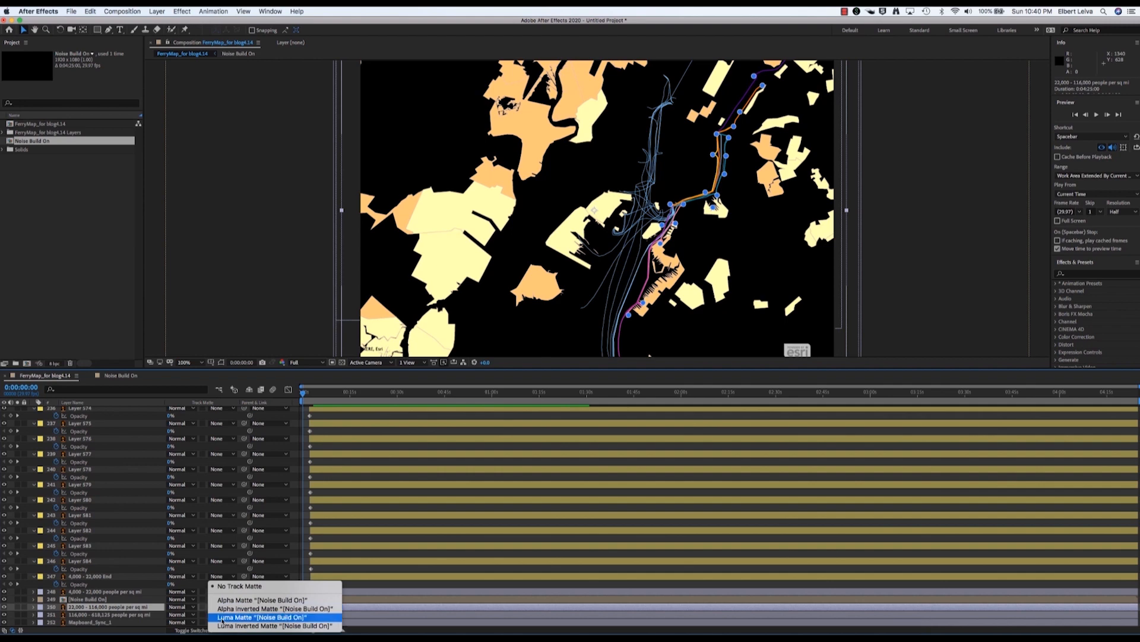
pyautogui.click(221, 617)
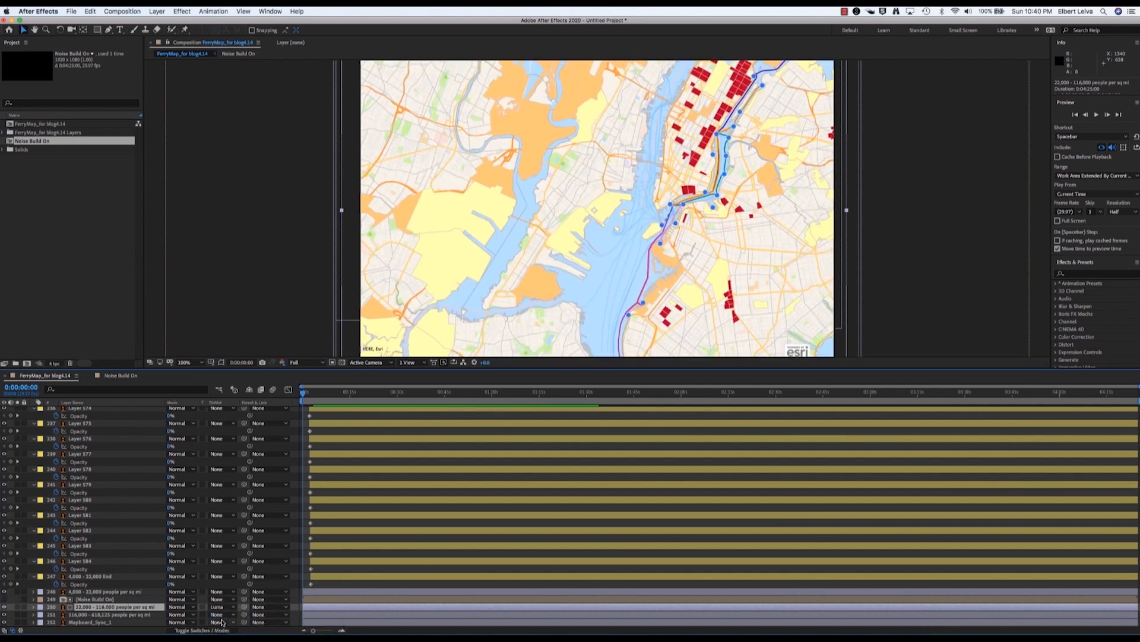
# Scrub and preview the map animation from its first frame to check the checkered noise build-on.
pyautogui.moveTo(304, 394); pyautogui.dragTo(323, 395)
pyautogui.press('Home')
pyautogui.press('space')
pyautogui.press('space')
pyautogui.press('Home')
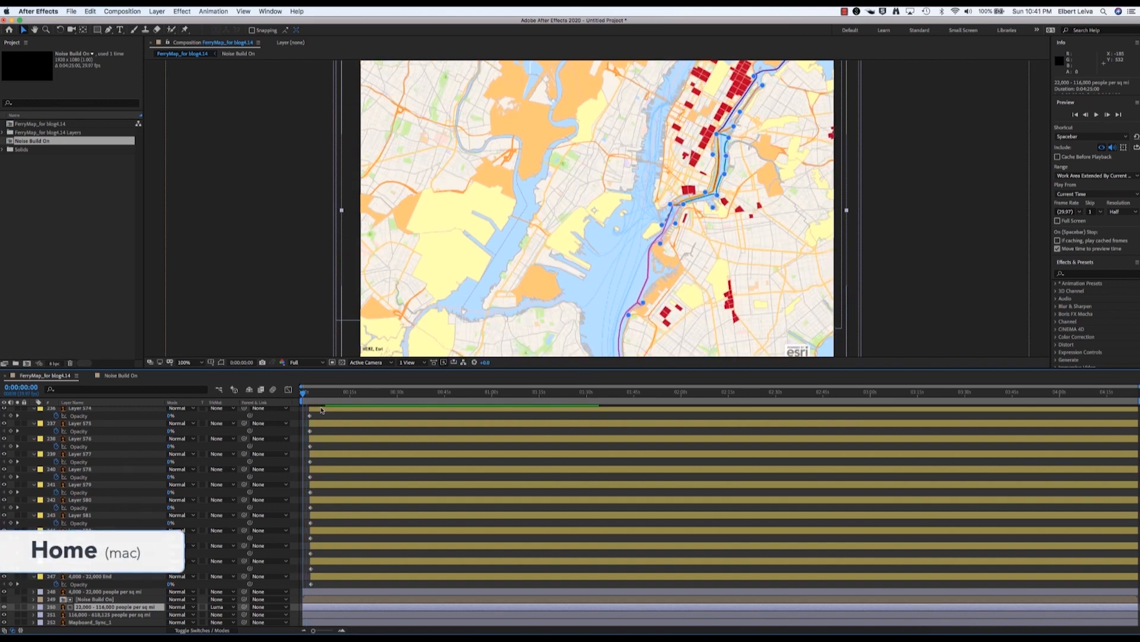
pyautogui.hotkey('shift', '0')
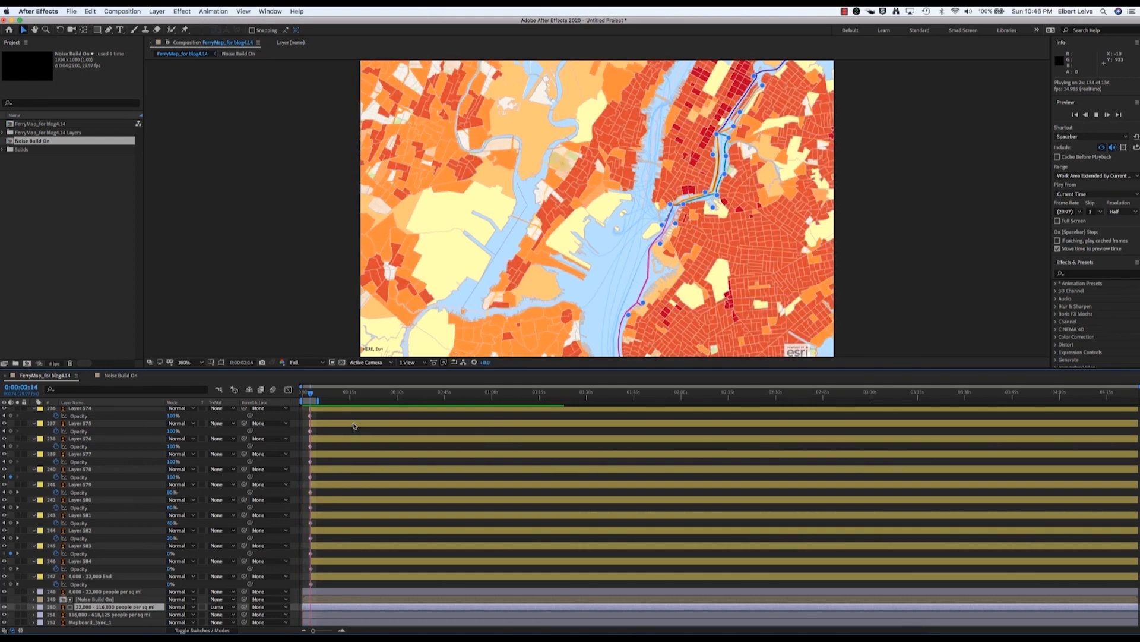
pyautogui.press('super+Tab')
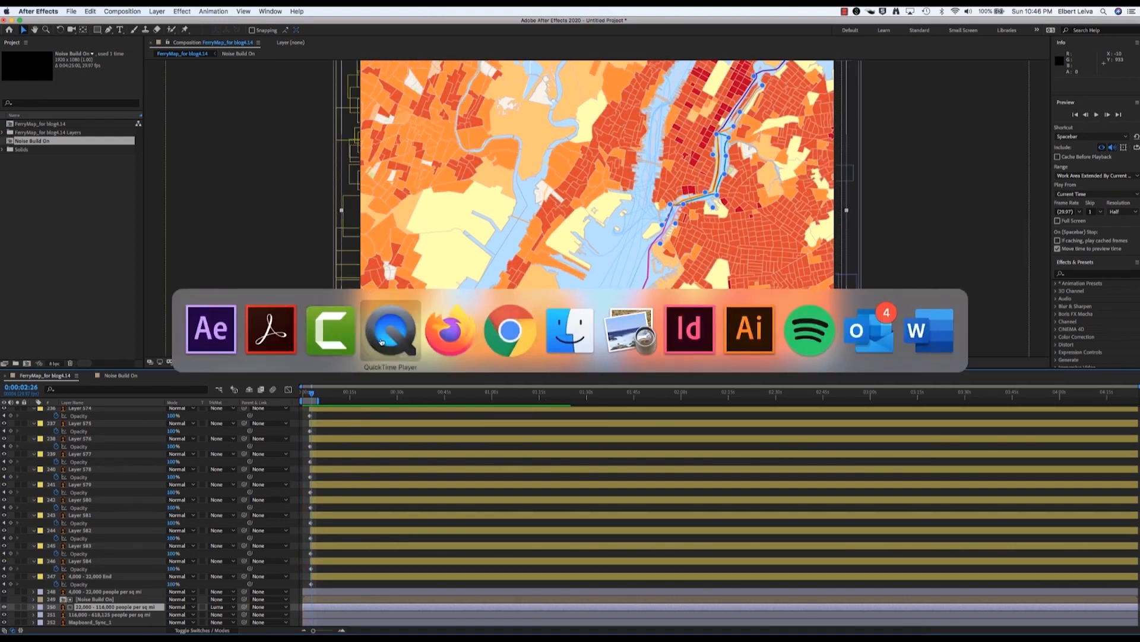
pyautogui.click(382, 342)
pyautogui.moveTo(600, 424)
pyautogui.mouseDown()
pyautogui.moveTo(621, 423)
pyautogui.moveTo(594, 424)
pyautogui.moveTo(609, 423)
pyautogui.mouseUp()
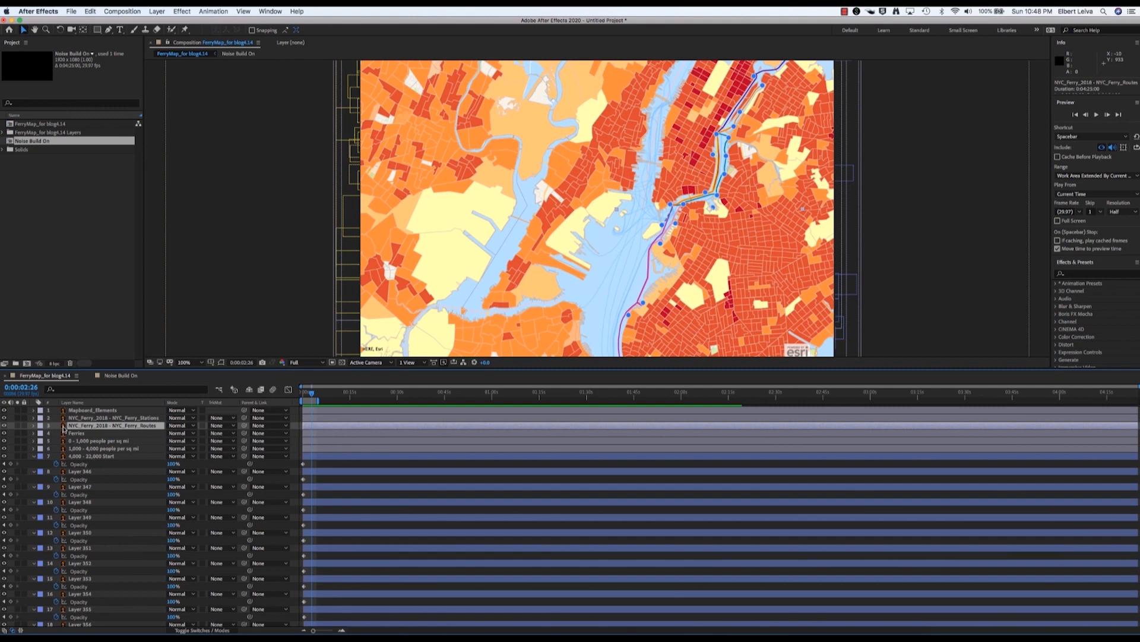
# Create shapes from the NYC_Ferry_2018 - NYC_Ferry_Routes vector layer.
pyautogui.rightClick(63, 429)
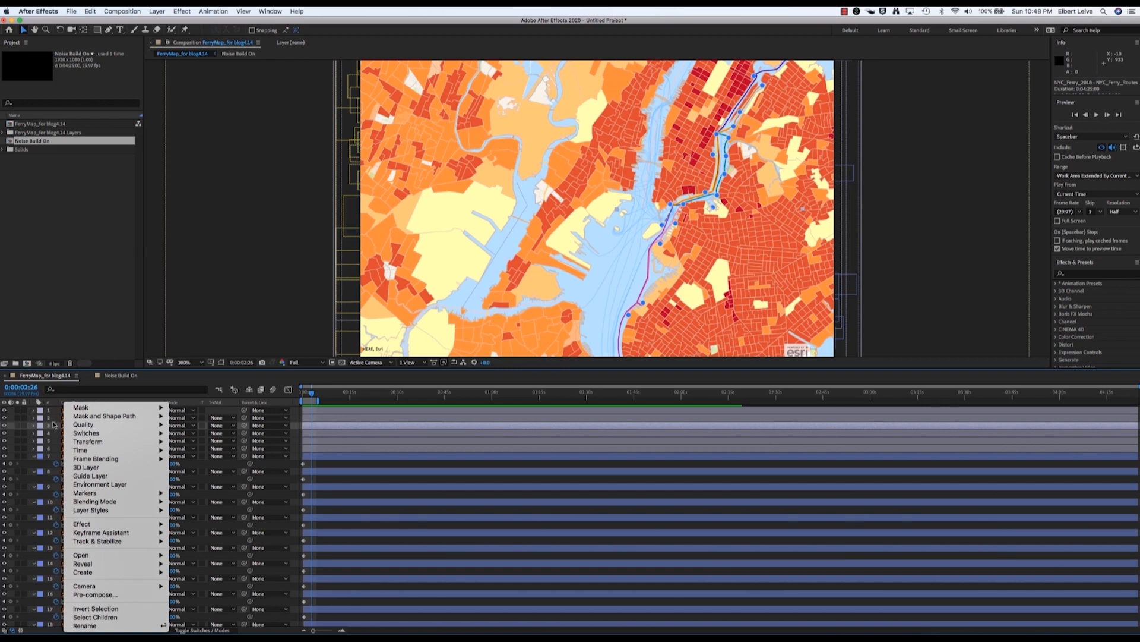
pyautogui.click(53, 422)
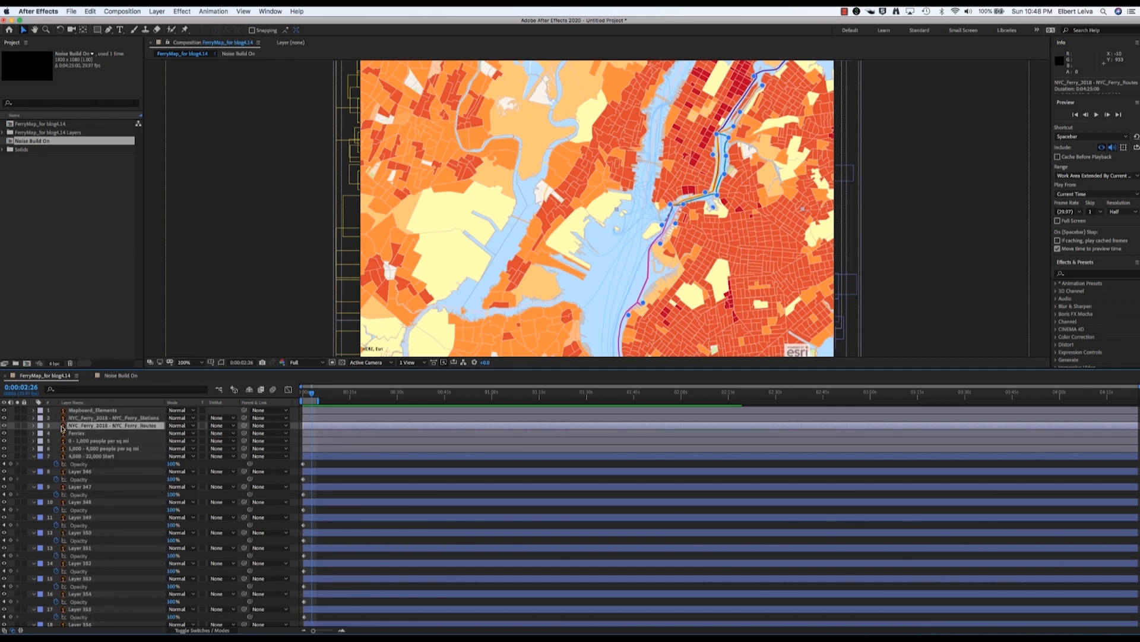
pyautogui.rightClick(62, 428)
pyautogui.moveTo(84, 574)
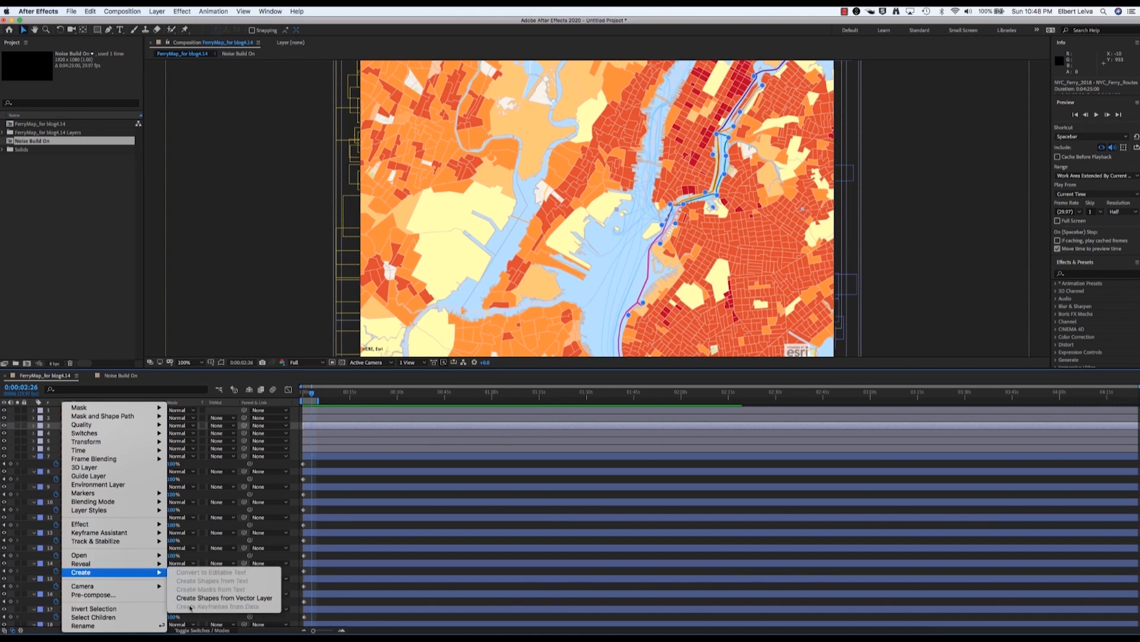
pyautogui.click(228, 598)
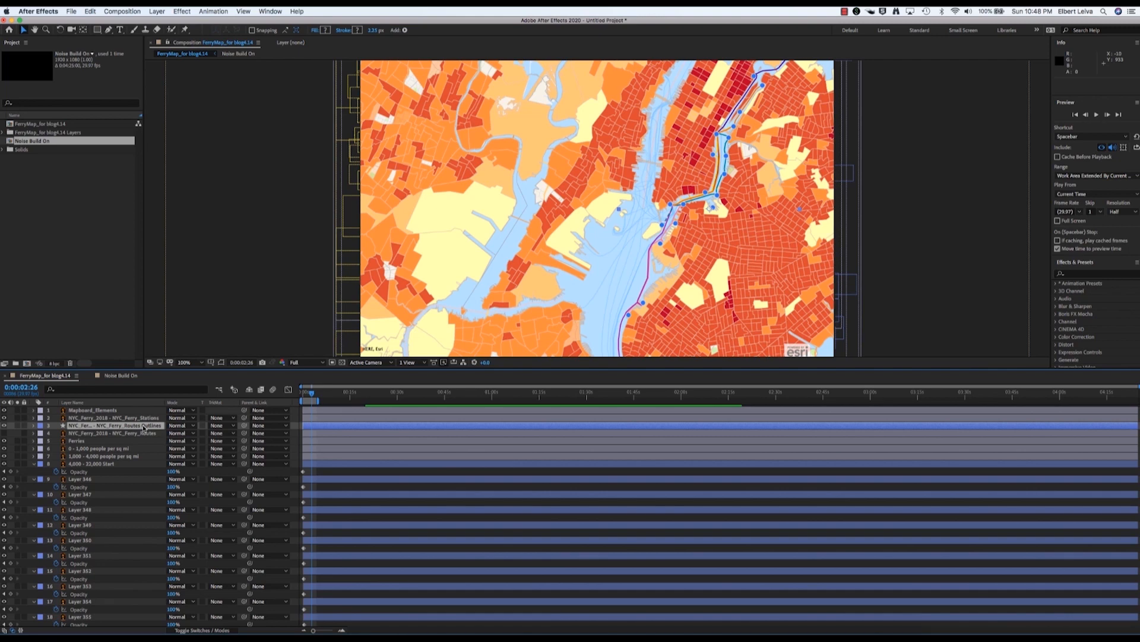
# Add a Trim Paths operator to the contents of the NYC_Ferry_Routes Outlines layer.
pyautogui.click(34, 426)
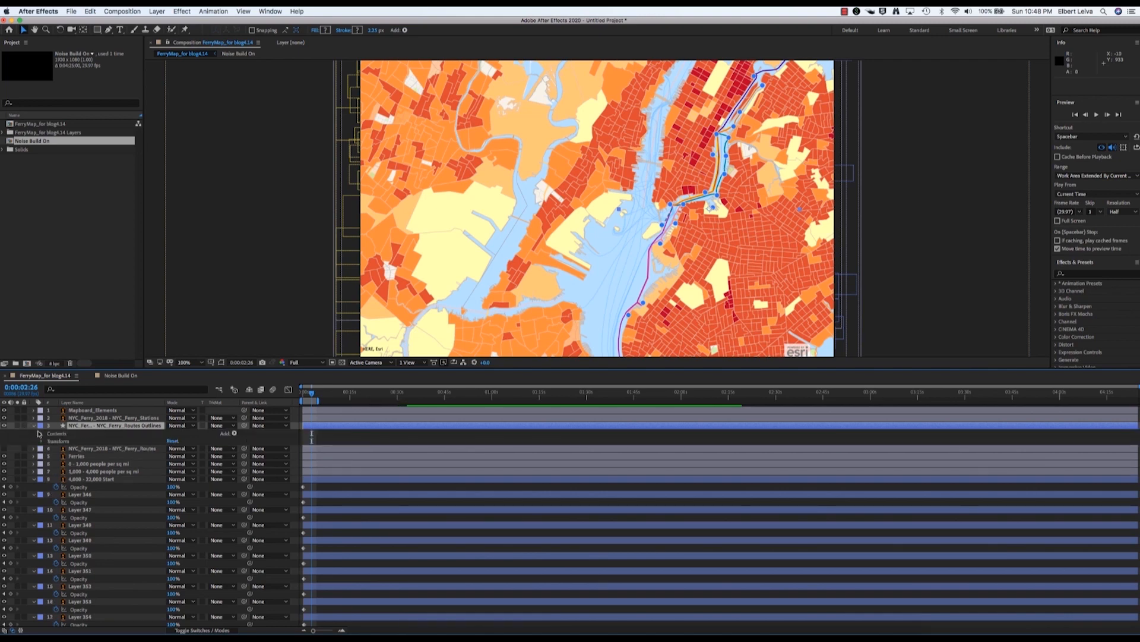
pyautogui.click(42, 434)
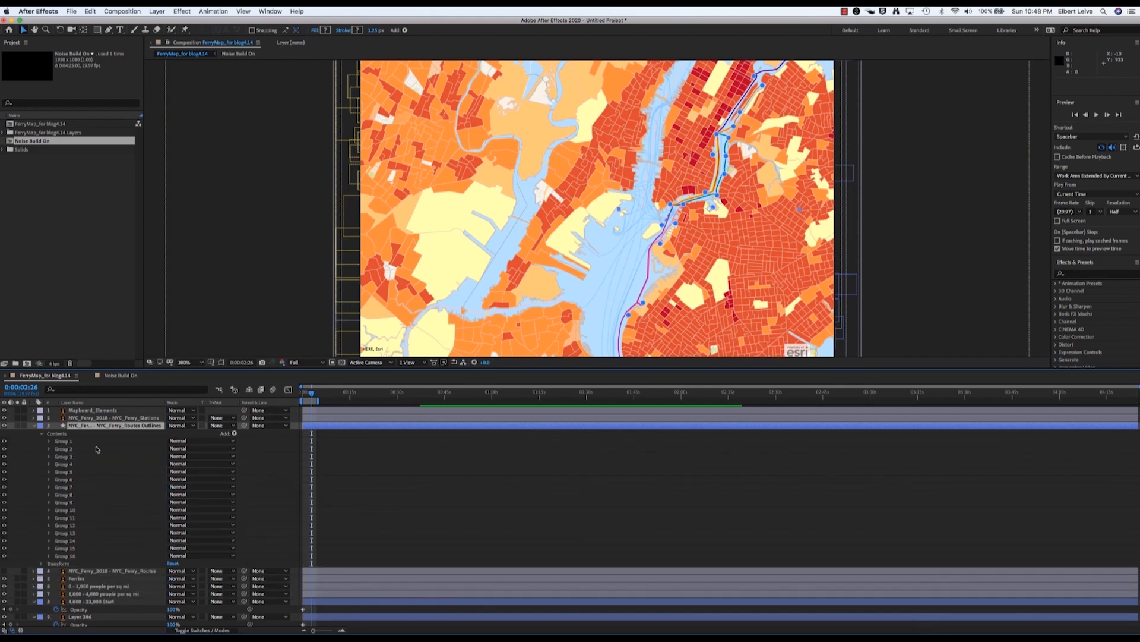
pyautogui.click(234, 435)
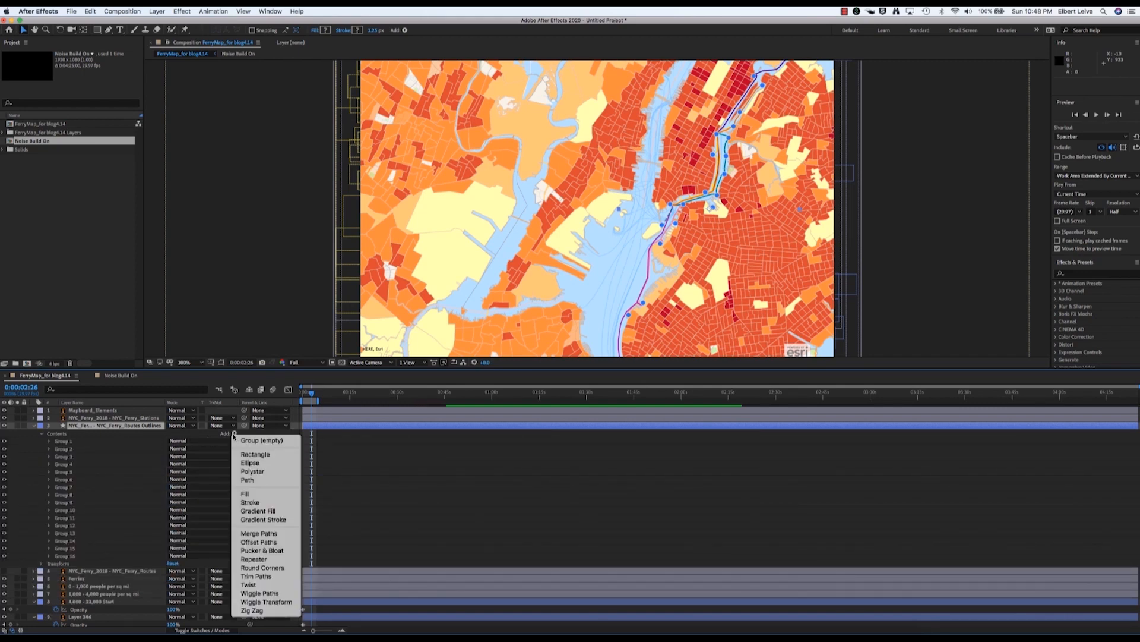
pyautogui.click(267, 577)
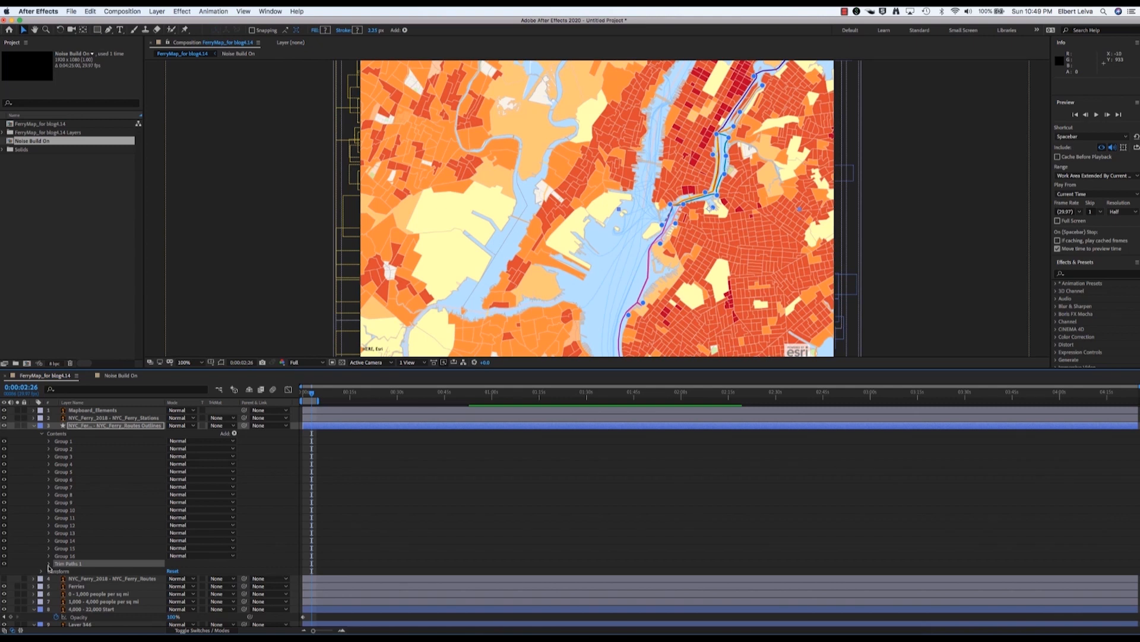
# Set the Trim Paths Start value to 100% and keyframe it at 0:00:02:26.
pyautogui.click(49, 564)
pyautogui.scroll(-3, 148, 534)
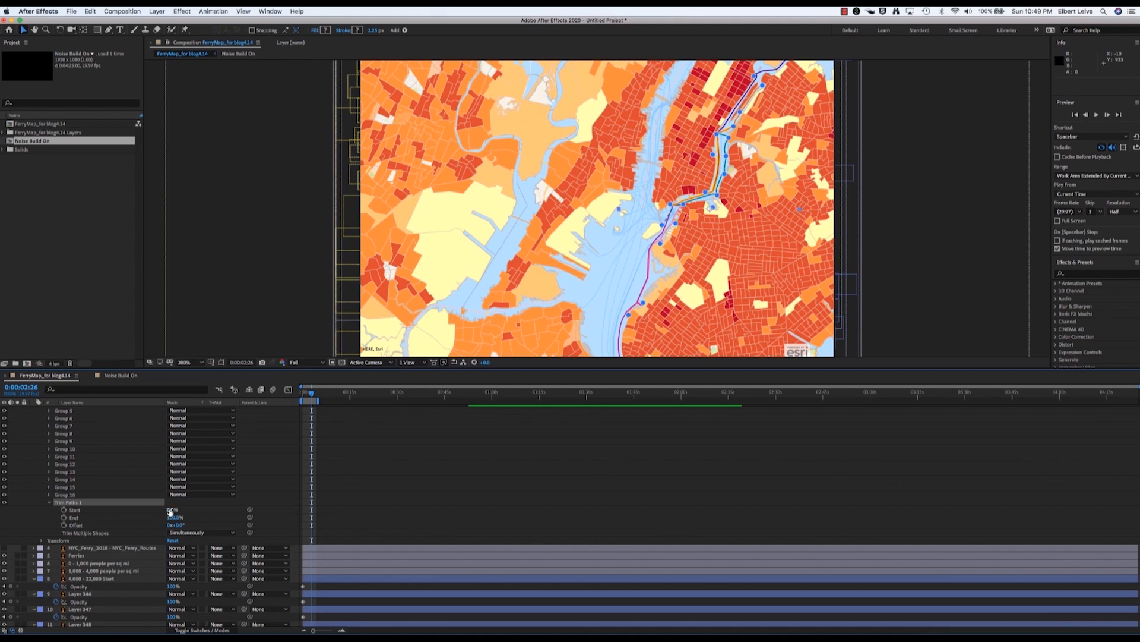
pyautogui.click(169, 510)
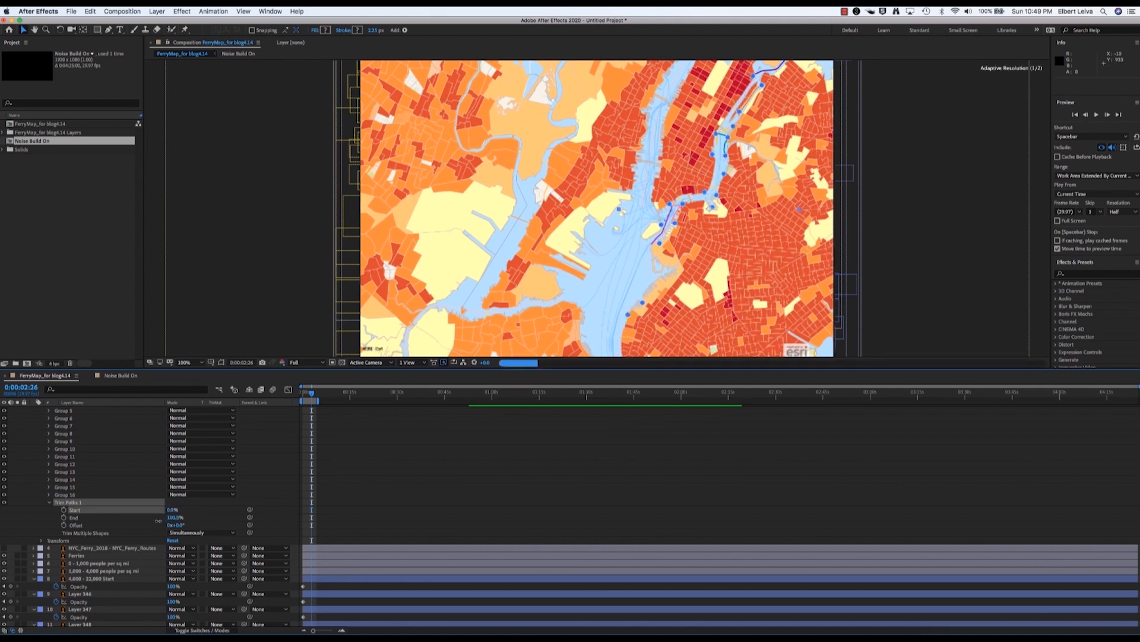
pyautogui.moveTo(159, 521); pyautogui.dragTo(236, 534)
pyautogui.click(64, 509)
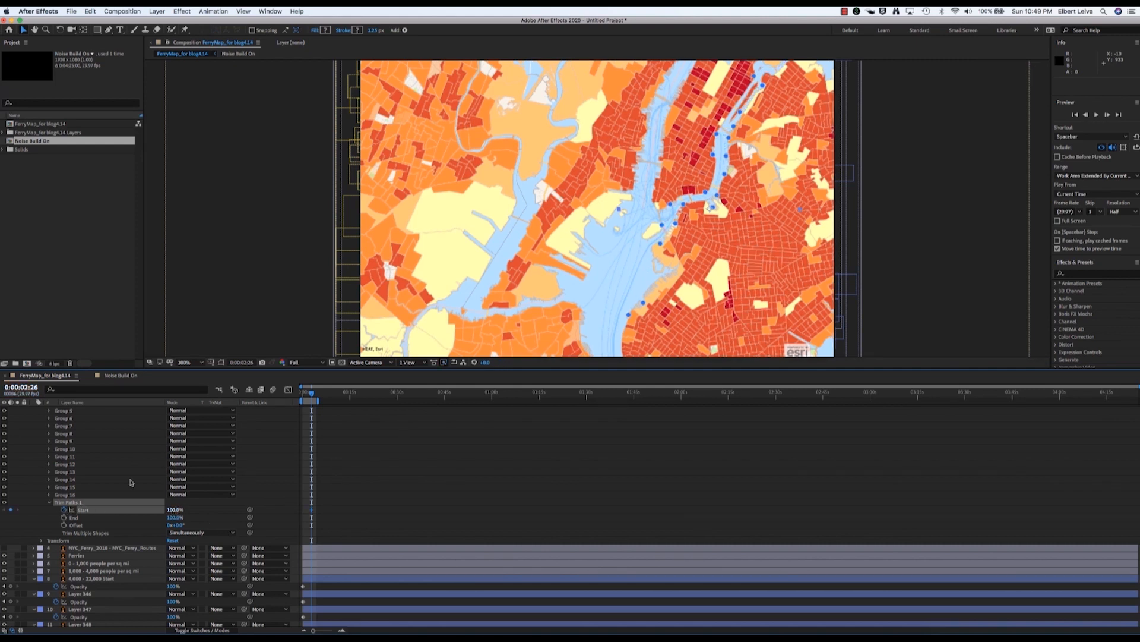
# Advance the time by 20 frames to 0:00:03:16 and keyframe the Trim Paths Start value at 0%.
pyautogui.click(22, 388)
pyautogui.write('+20')
pyautogui.press('Return')
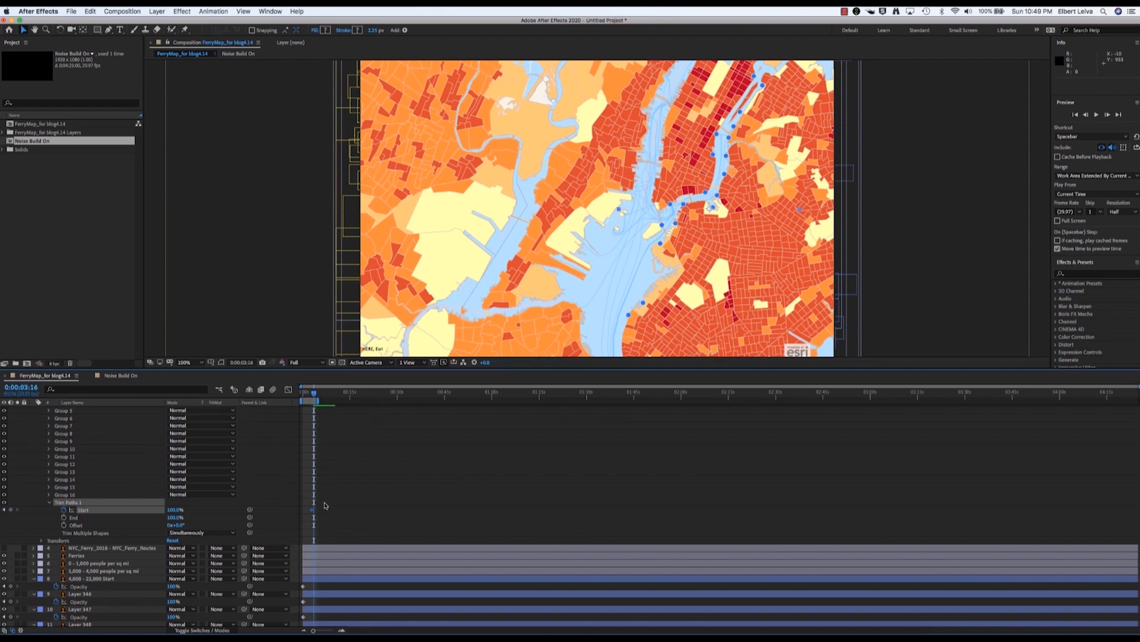
pyautogui.click(174, 510)
pyautogui.write('0')
pyautogui.press('Return')
# Move the two Trim Paths Start keyframes earlier, widen the gap between them, and preview the ferry routes drawing on.
pyautogui.moveTo(377, 412)
pyautogui.mouseDown()
pyautogui.moveTo(364, 412)
pyautogui.moveTo(404, 429)
pyautogui.moveTo(331, 454)
pyautogui.moveTo(363, 466)
pyautogui.mouseUp()
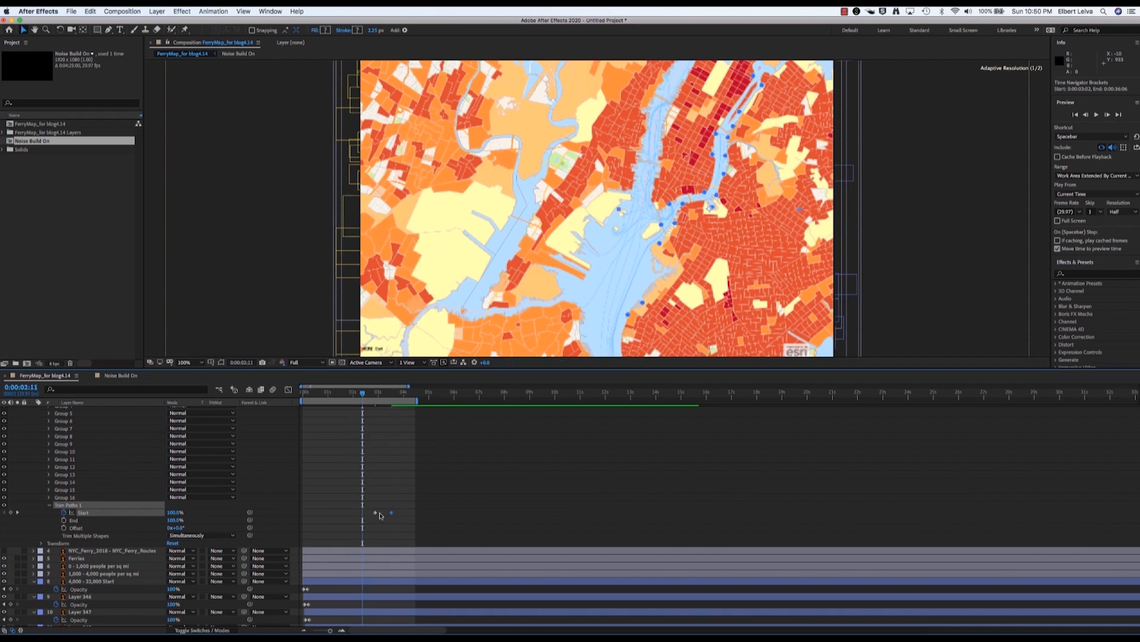
pyautogui.moveTo(371, 504)
pyautogui.mouseDown()
pyautogui.moveTo(399, 528)
pyautogui.moveTo(380, 516)
pyautogui.mouseUp()
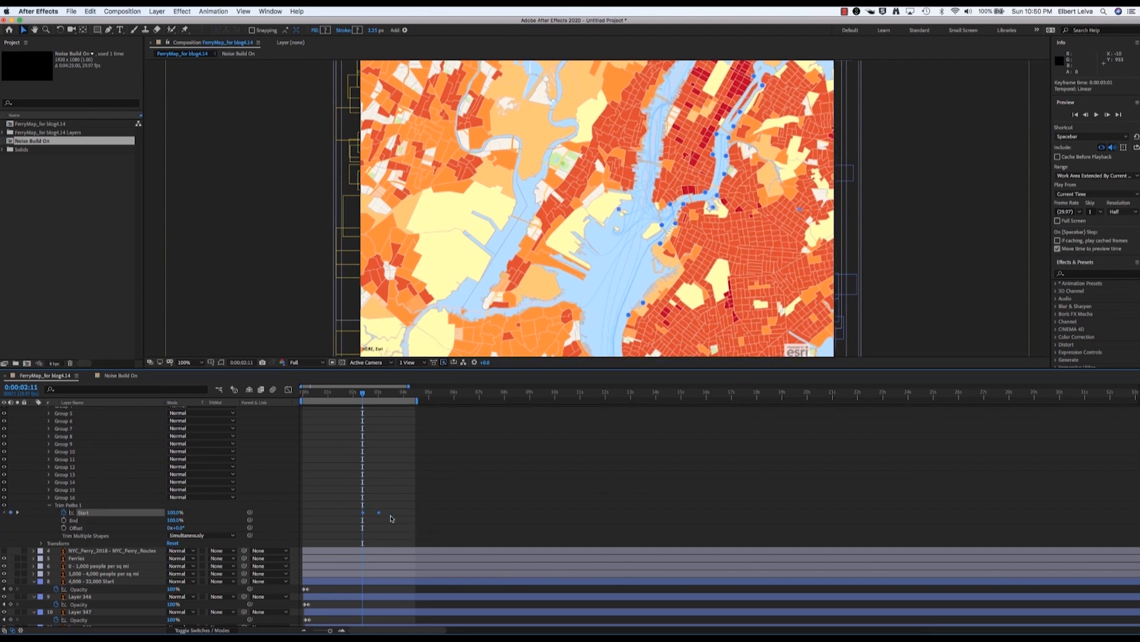
pyautogui.click(383, 517)
pyautogui.moveTo(379, 514); pyautogui.dragTo(390, 517)
pyautogui.moveTo(345, 507); pyautogui.dragTo(400, 524)
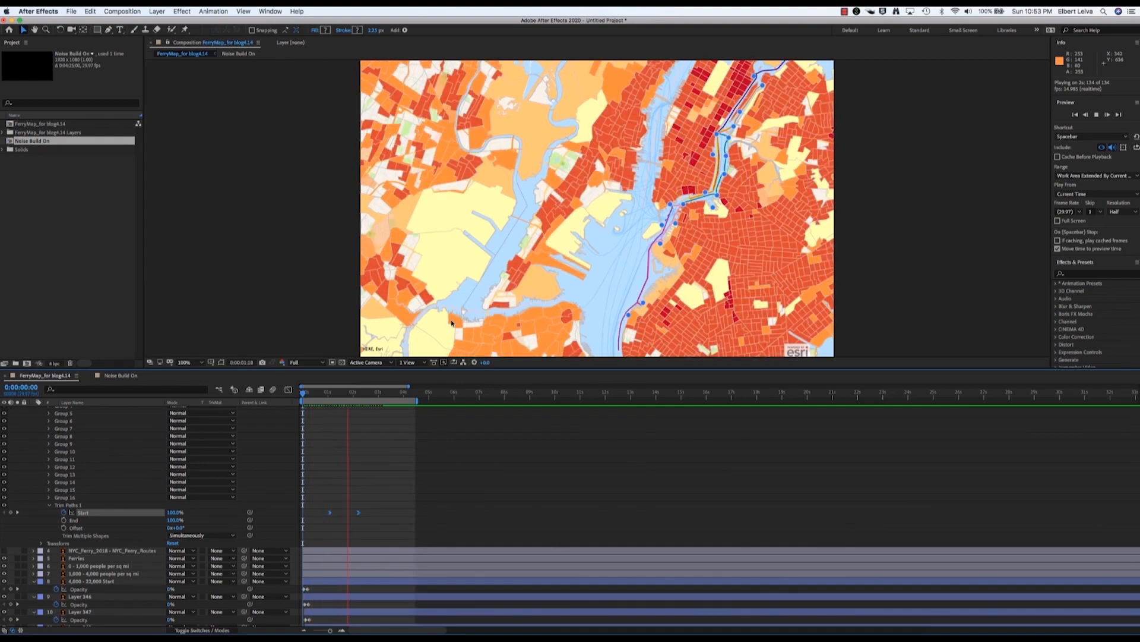
pyautogui.click(327, 295)
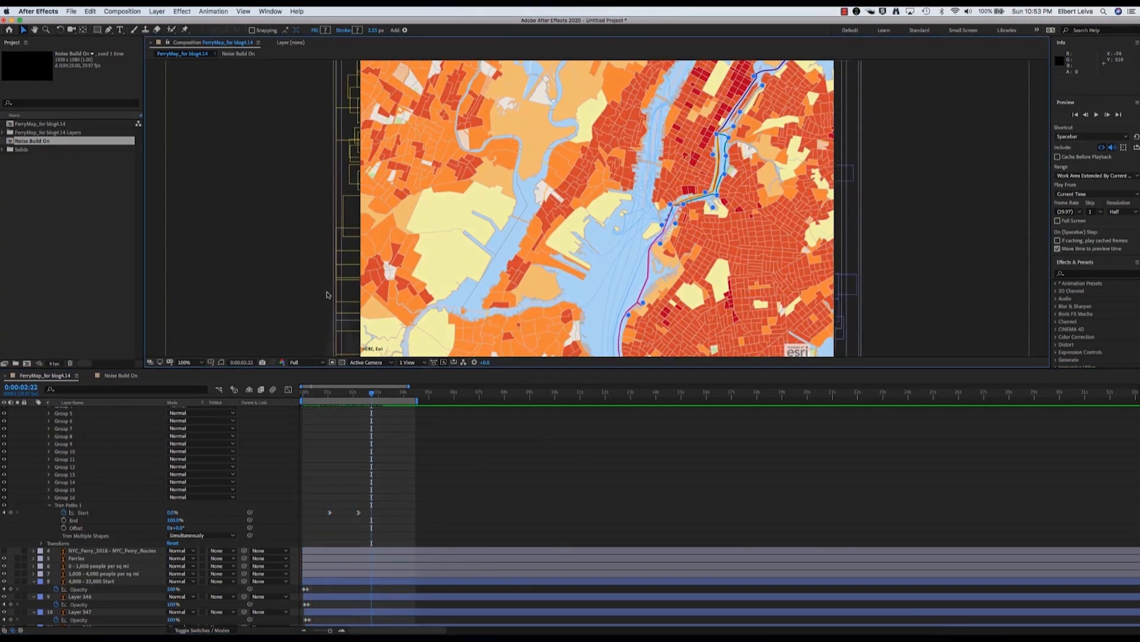